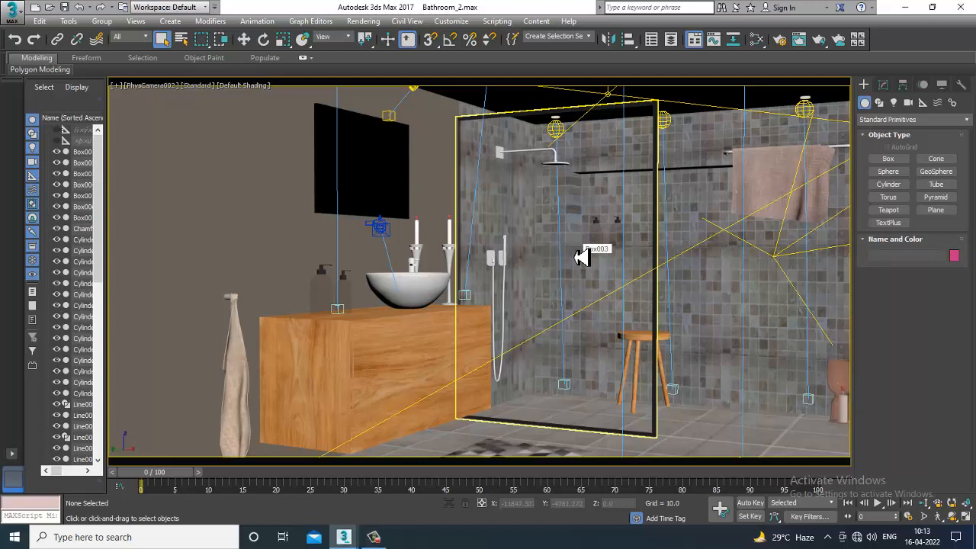
- Switch the viewport from the camera to perspective and view the whole bathroom from outside
left_click(581, 257)
key("p")
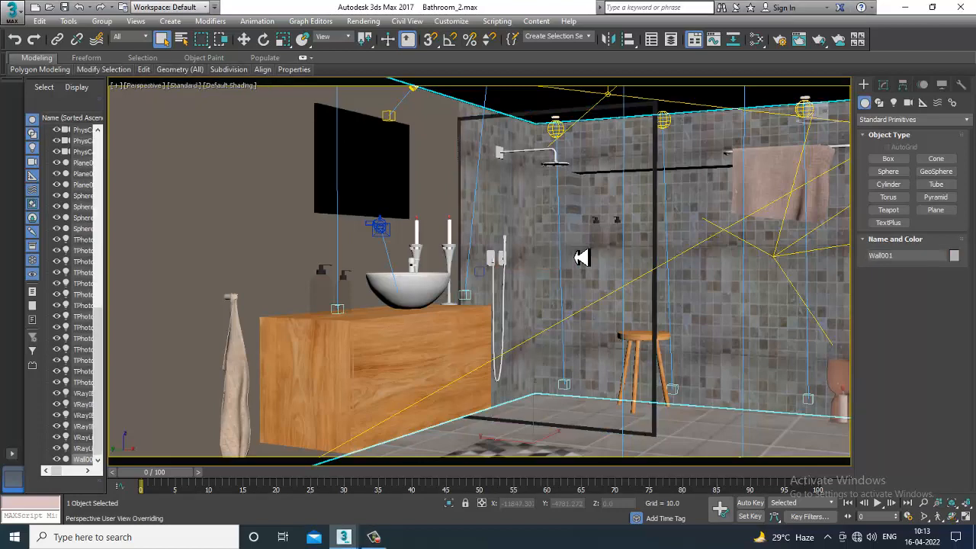
scroll(581, 255, "down", 5)
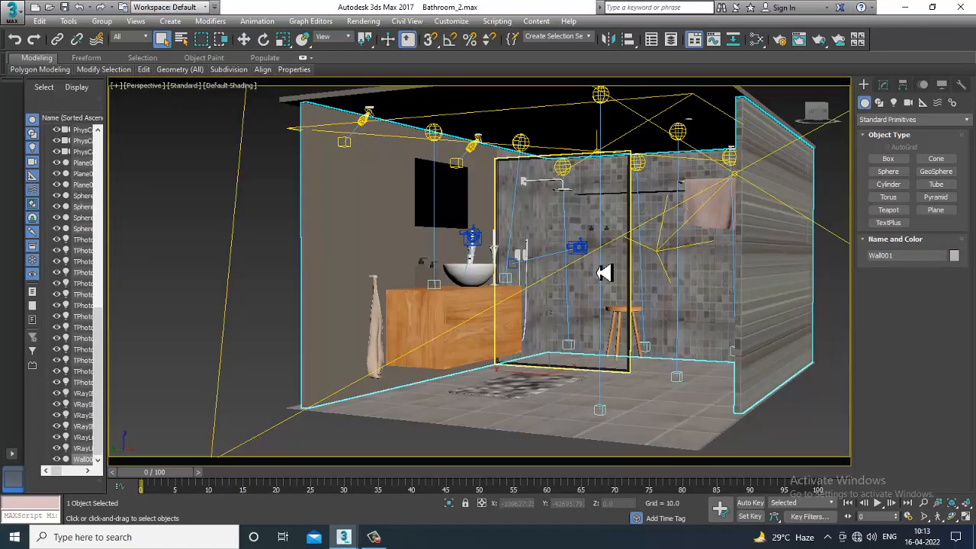
left_click_drag(692, 298, 673, 234)
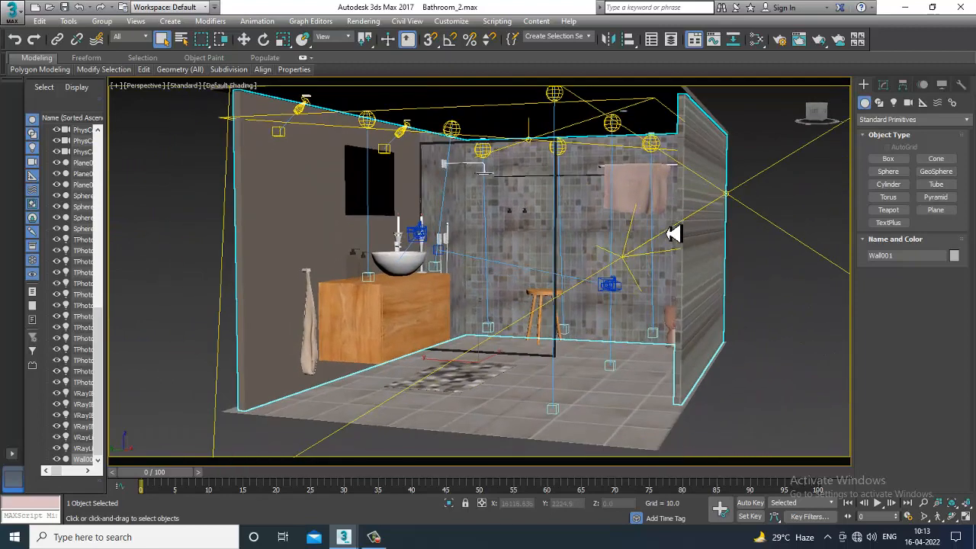
- Look through PhysCamera001, and set the viewport to PhysCamera002
key("c")
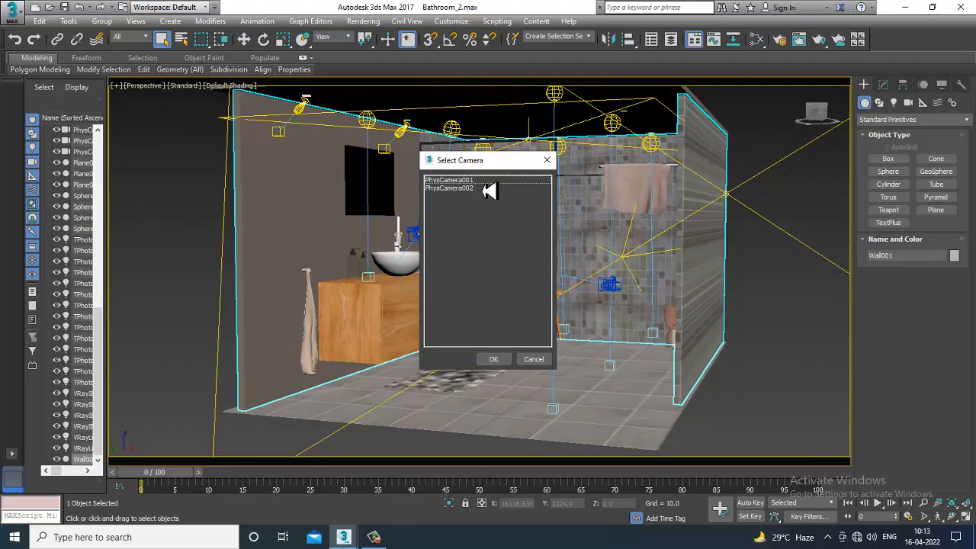
double_click(482, 181)
key("c")
double_click(454, 189)
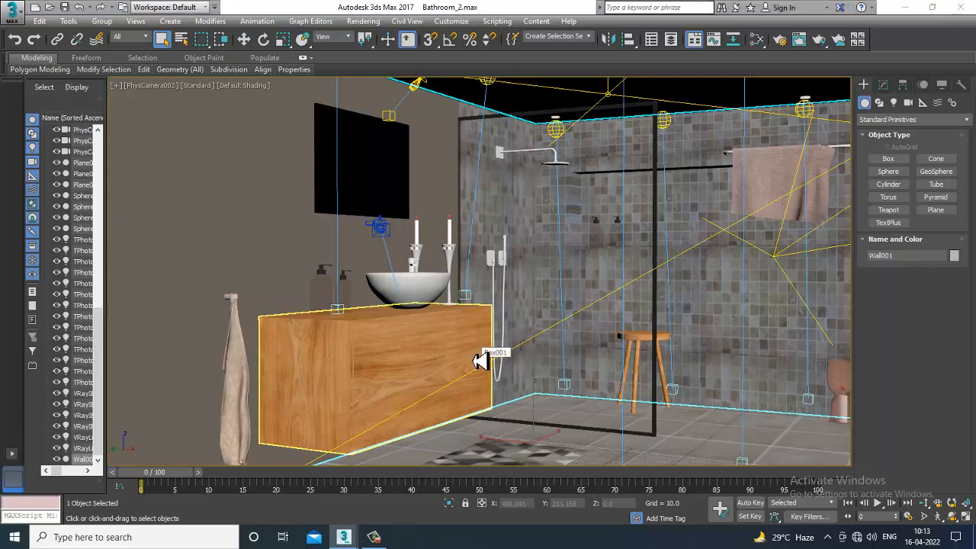
- Open the Pa folder inside April 2022\Luxury Bathroom on Local Disk (D:) in File Explorer
key("super+e")
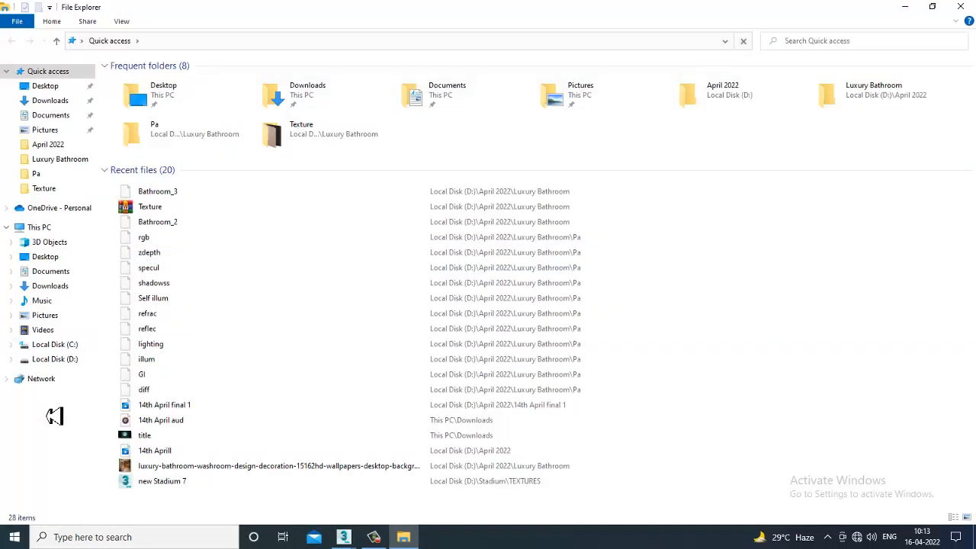
left_click(71, 359)
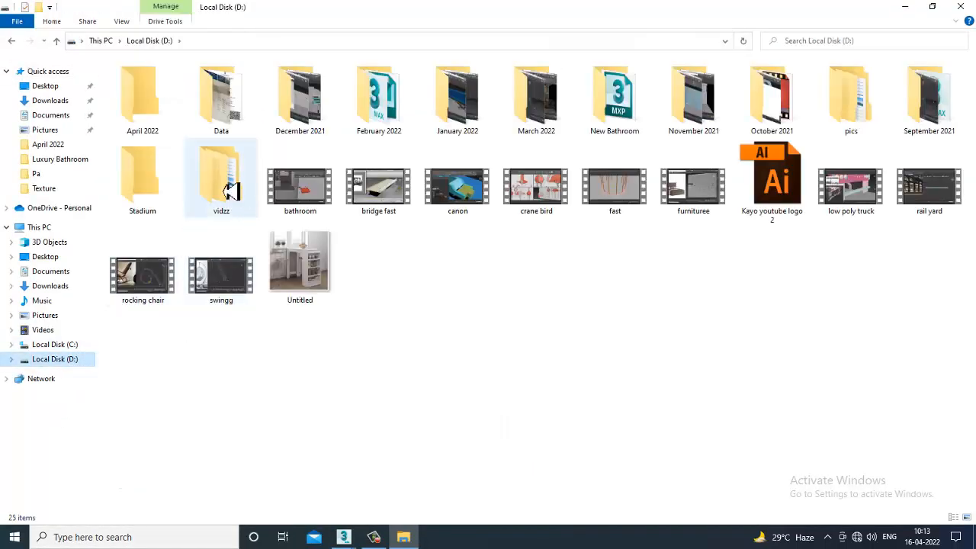
double_click(160, 116)
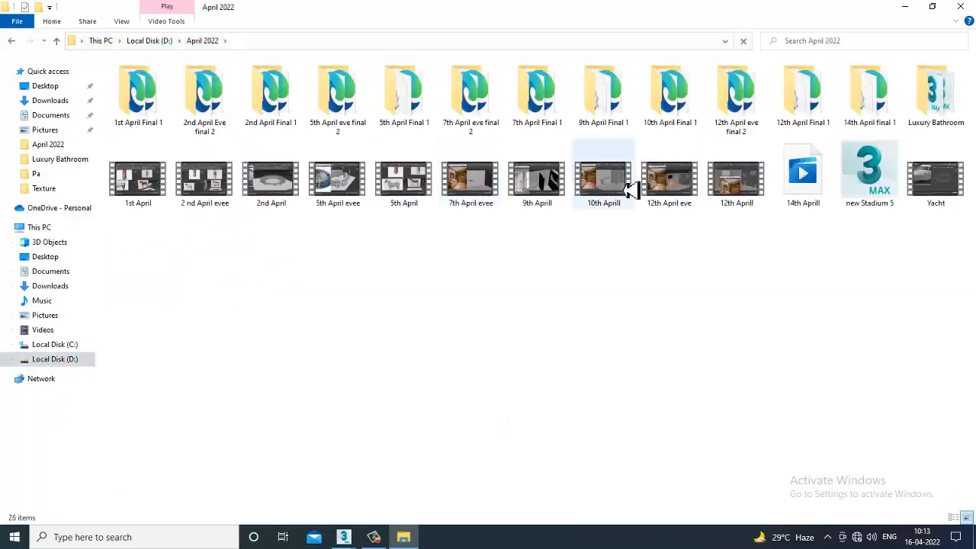
double_click(940, 99)
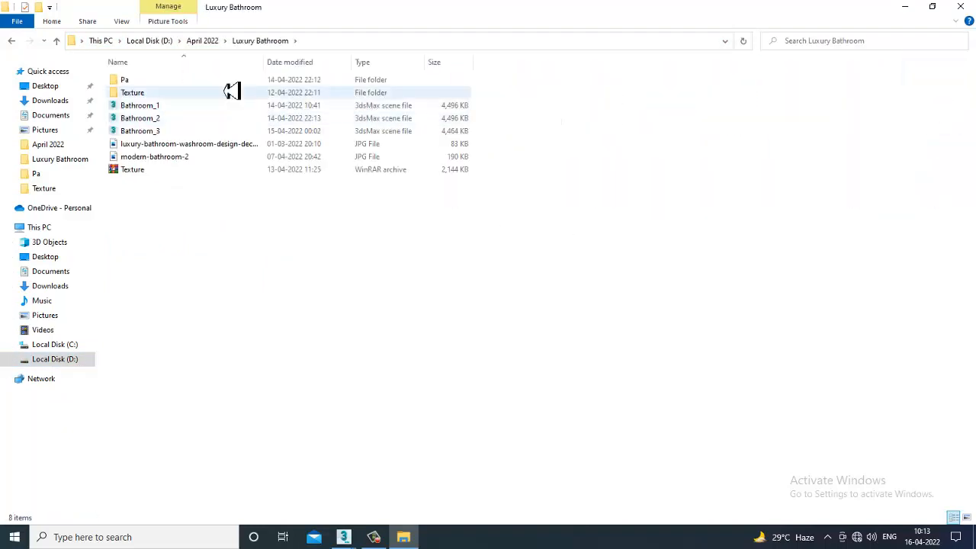
left_click(152, 84)
double_click(152, 84)
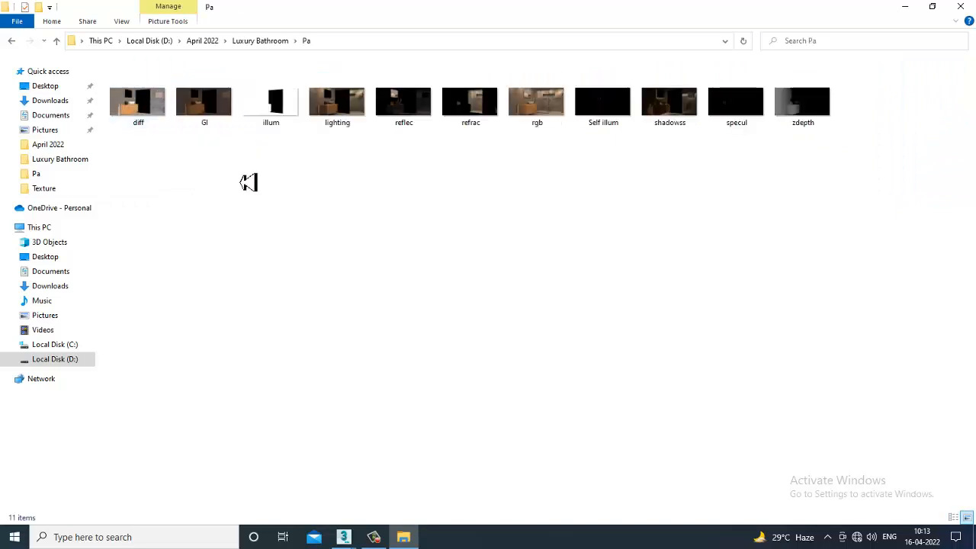
- View the diff render pass image full size and close the viewer
left_click(136, 115)
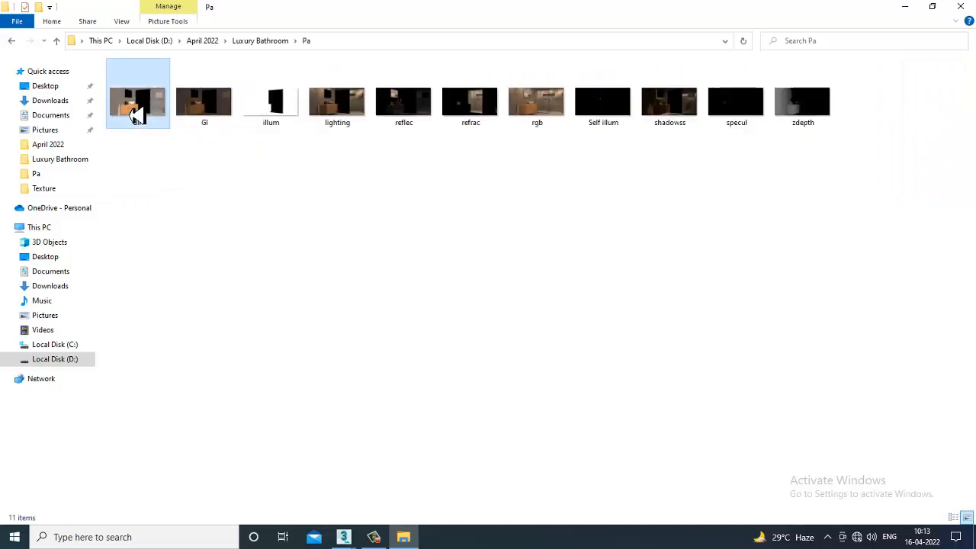
key("Return")
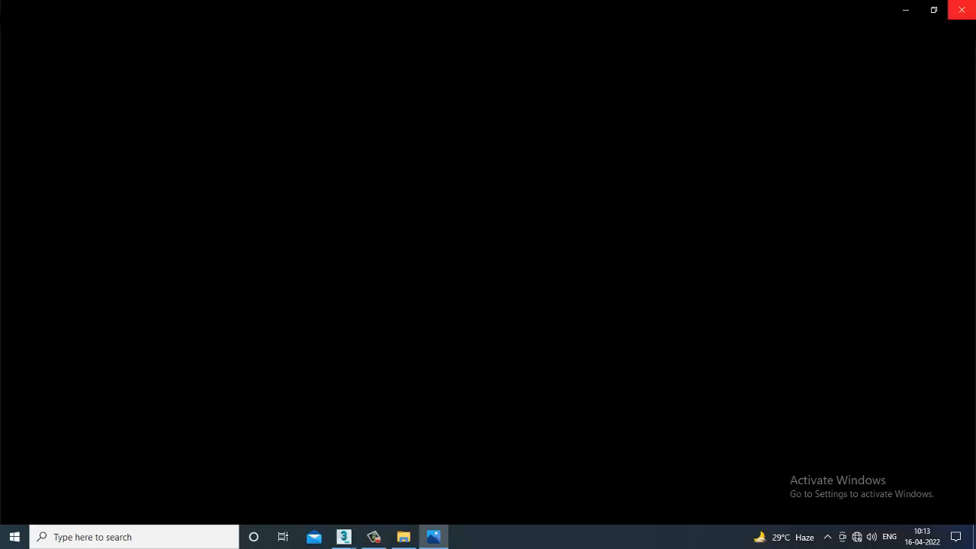
left_click(961, 10)
- Go through the other saved render passes, from GI and illum to specul and zdepth
left_click(218, 118)
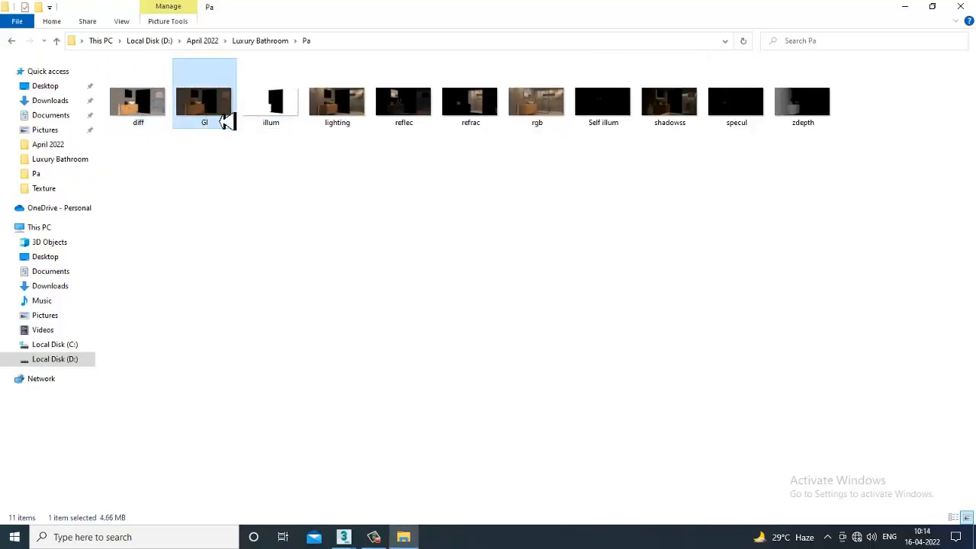
left_click(281, 111)
left_click(328, 120)
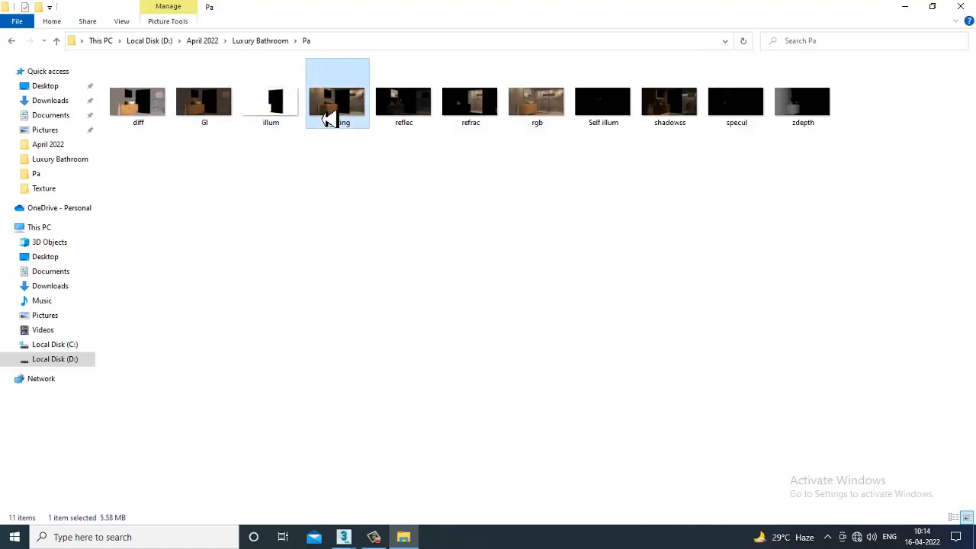
left_click(416, 114)
left_click(469, 117)
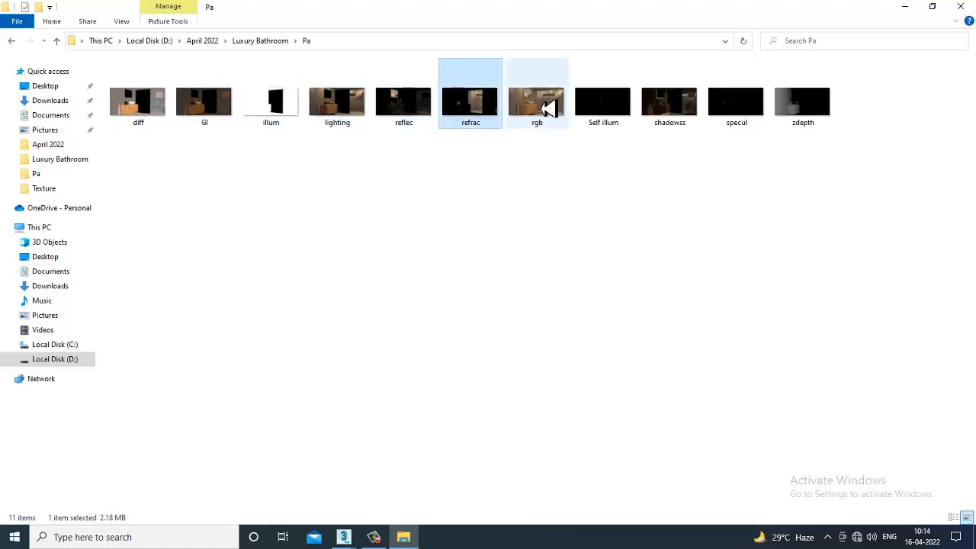
left_click(618, 118)
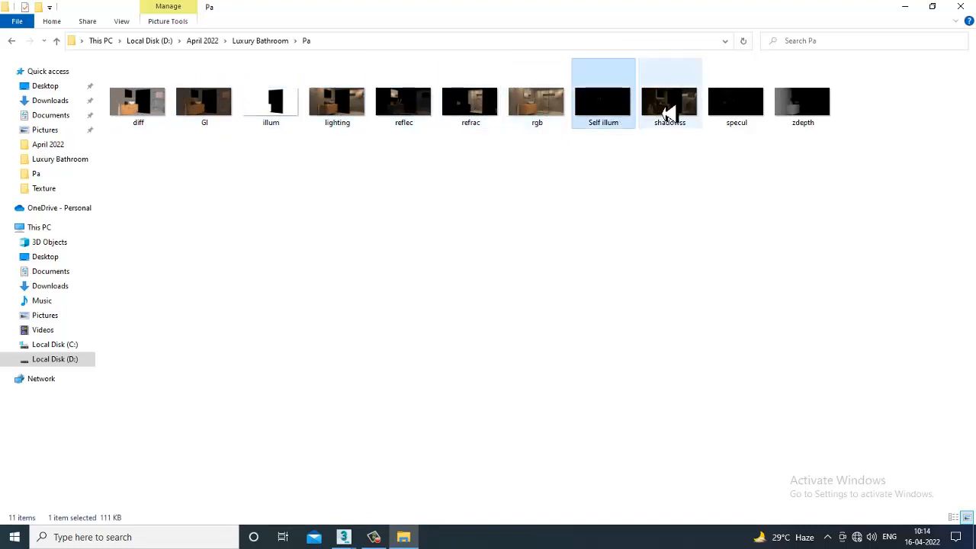
left_click(672, 114)
left_click(741, 111)
left_click(800, 112)
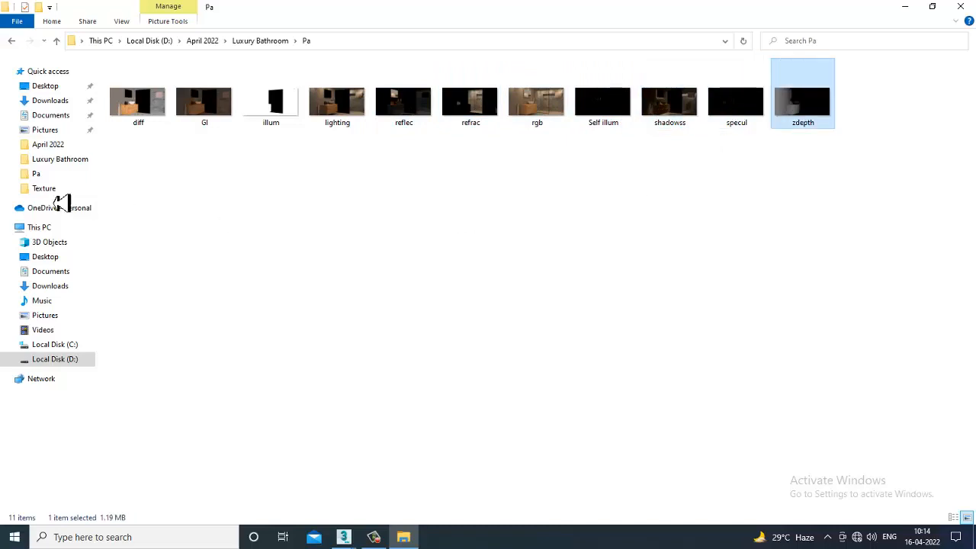
left_click(156, 123)
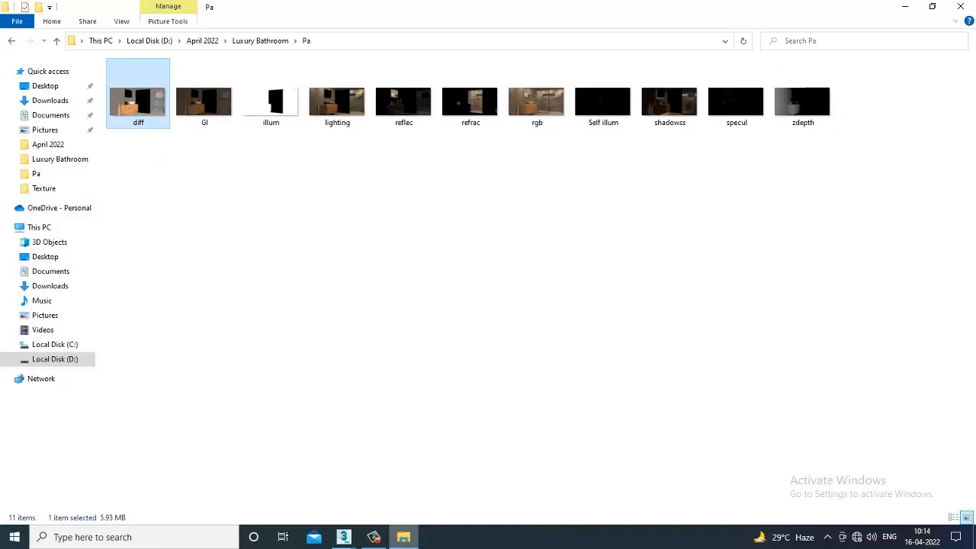
- Switch to 3ds Max to check the Bathroom_3 render in the V-Ray frame buffer, and return to the Bathroom_2 scene
left_click(351, 542)
left_click(366, 507)
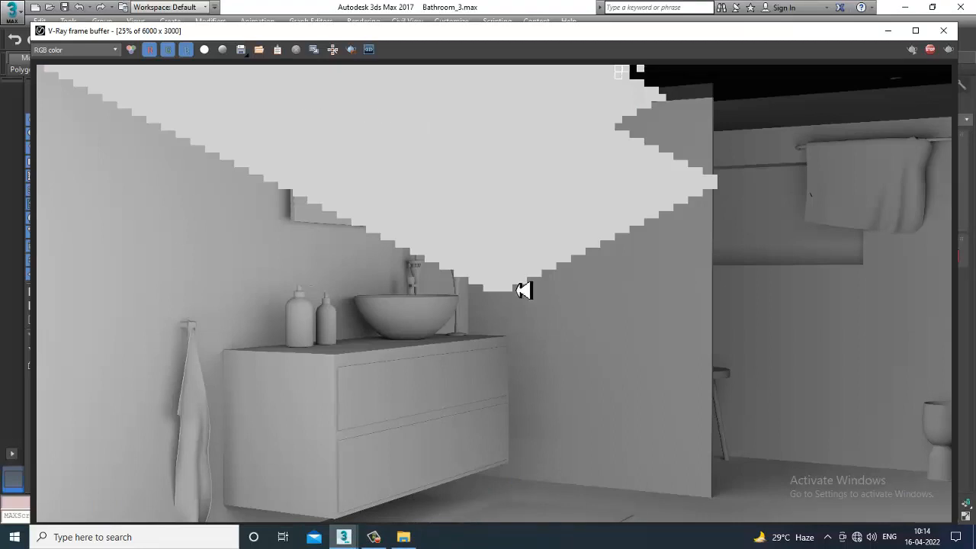
left_click_drag(242, 37, 237, 30)
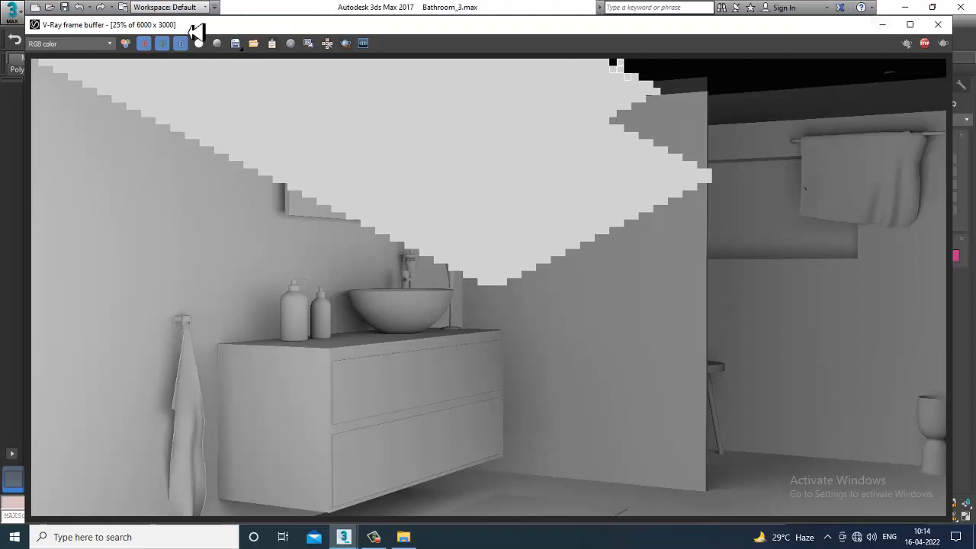
left_click(883, 25)
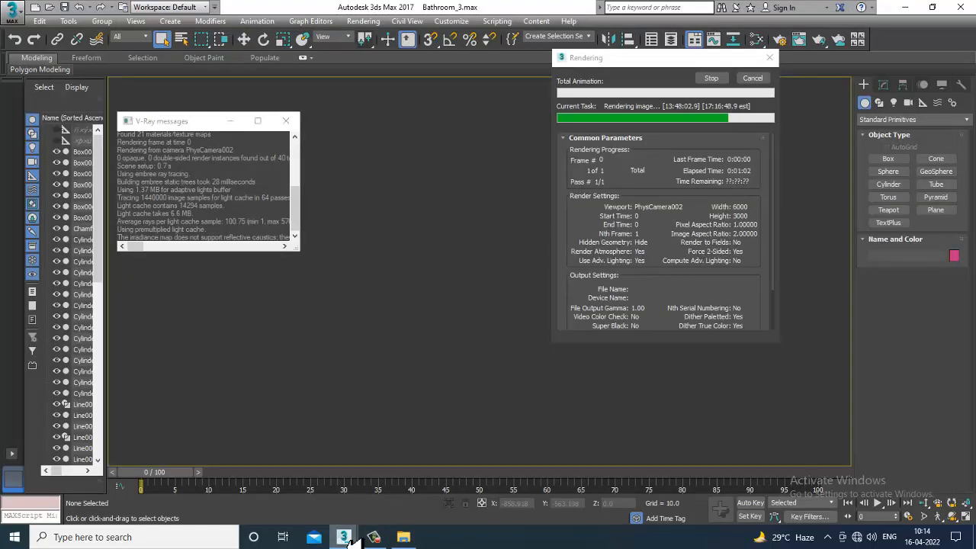
mouse_move(343, 537)
left_click(485, 497)
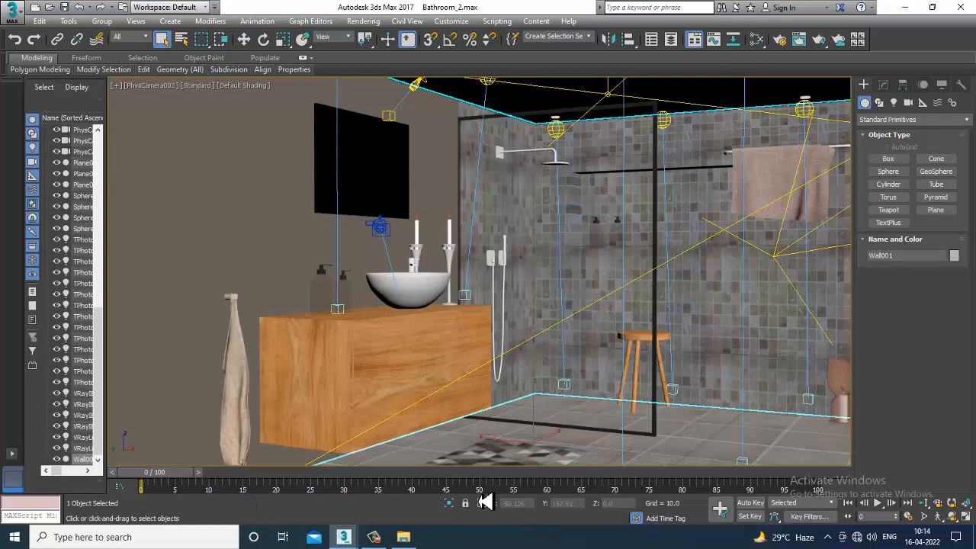
- Find and launch Adobe Photoshop CC 2017
left_click(197, 546)
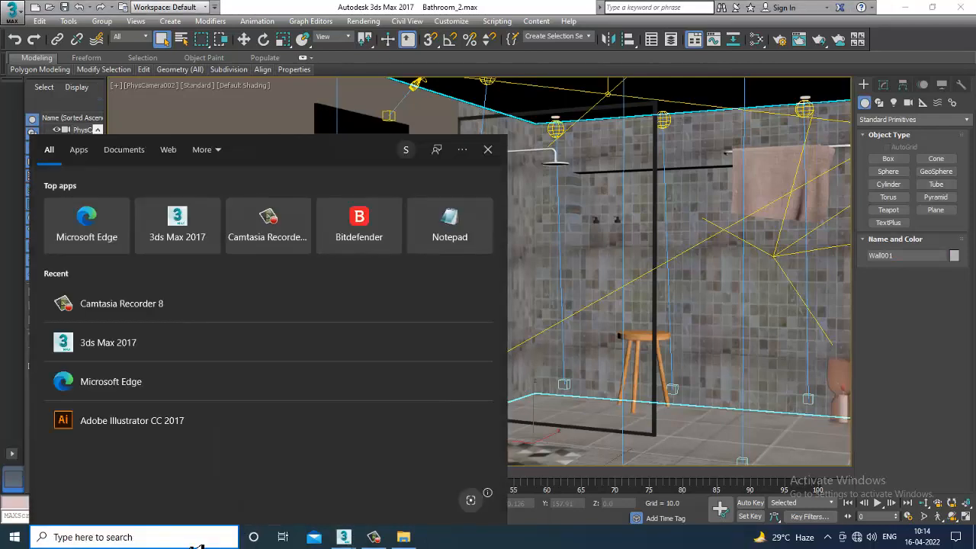
type("photo")
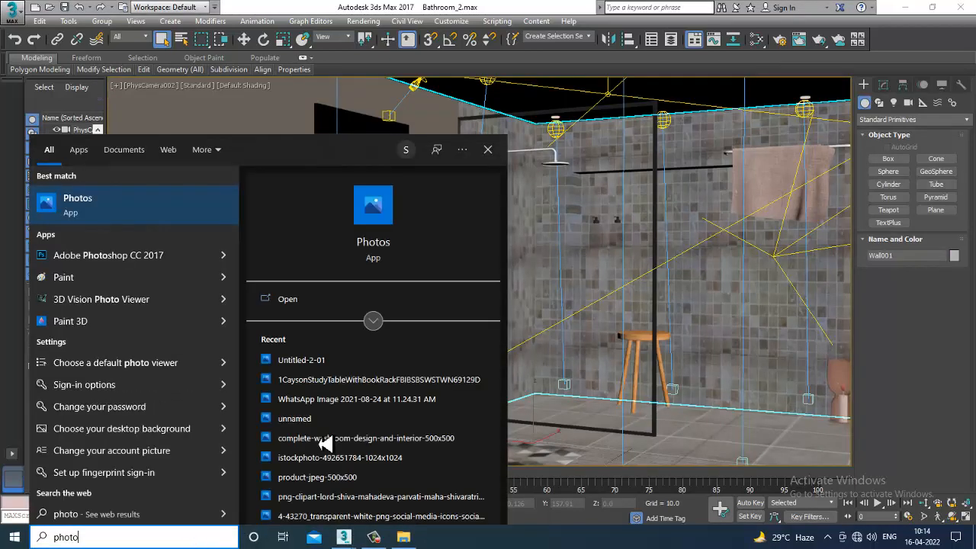
left_click(196, 261)
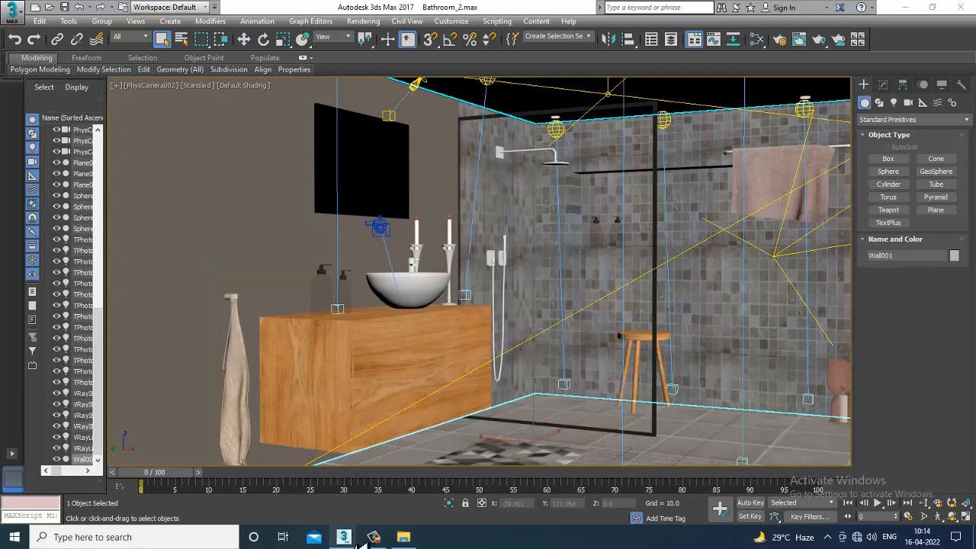
- Check the ongoing Bathroom_3 V-Ray render again and go back to the Bathroom_2 scene
mouse_move(343, 537)
left_click(334, 478)
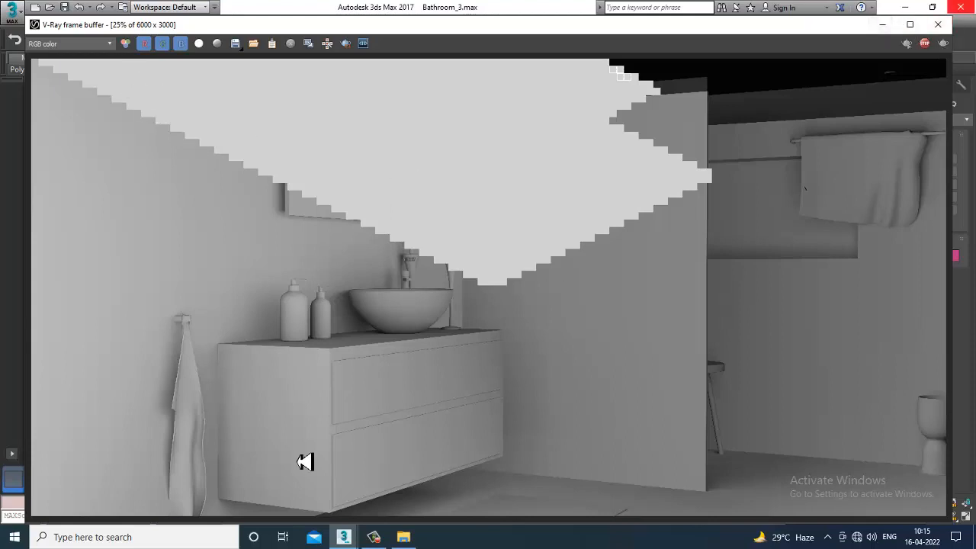
left_click(345, 537)
left_click(479, 496)
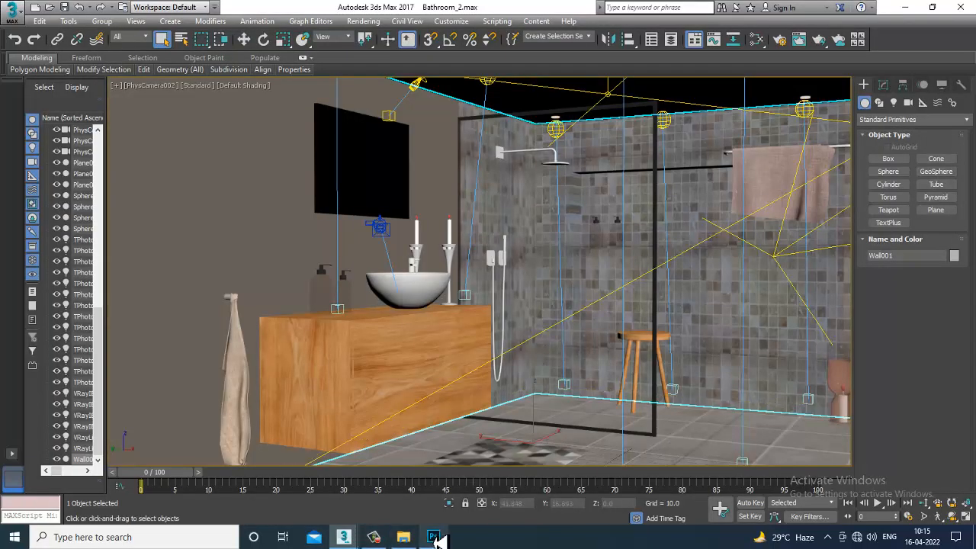
- Switch to Photoshop, dismiss the error dialog about diff.jpg in File Explorer, and return to Photoshop
mouse_move(436, 540)
left_click(442, 500)
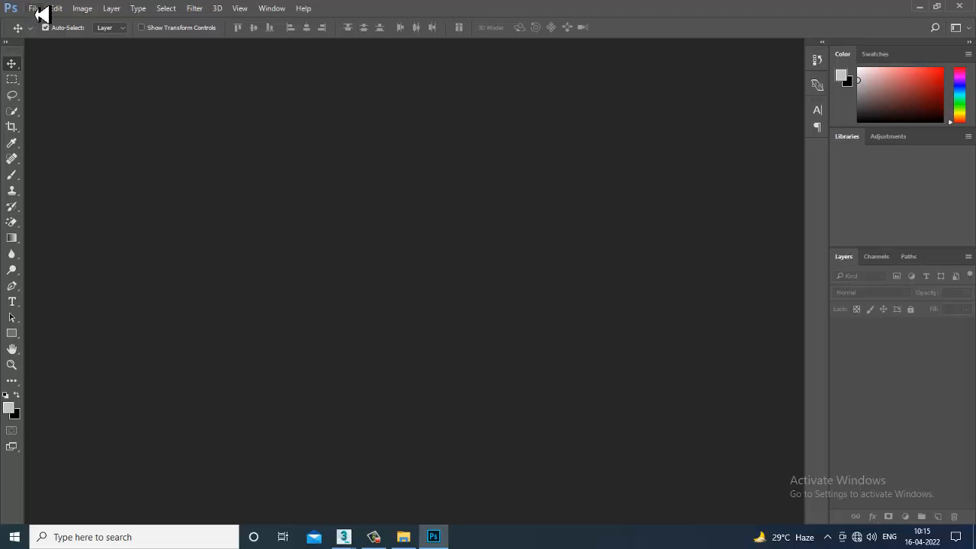
left_click(39, 12)
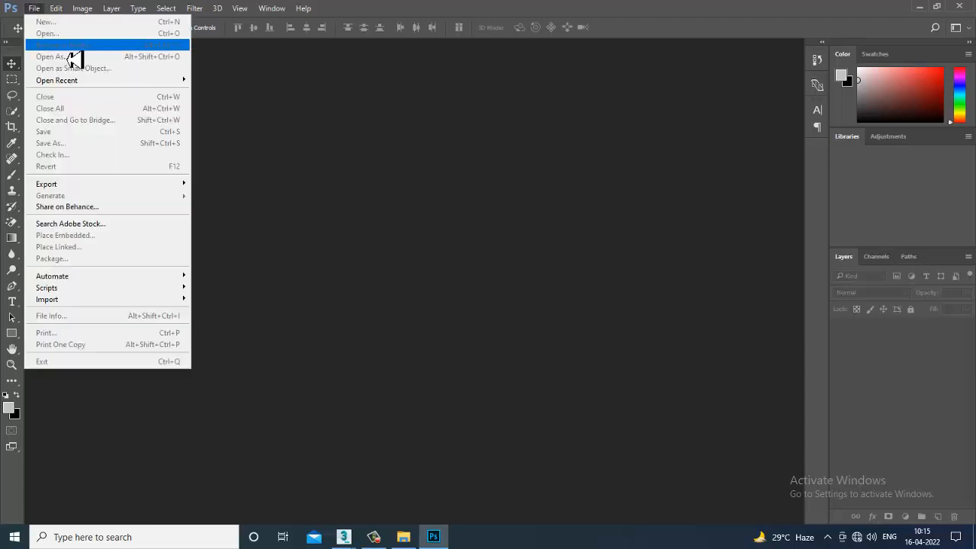
left_click(238, 64)
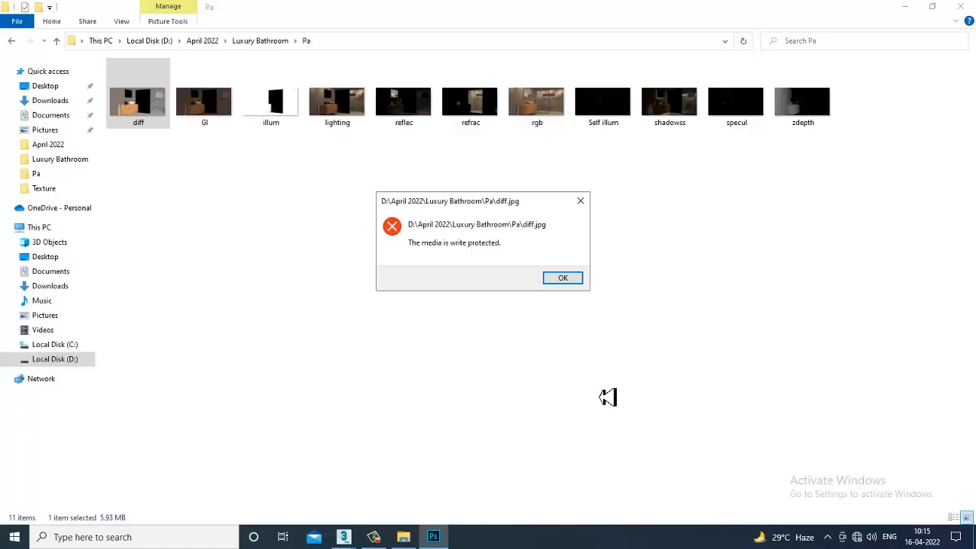
left_click(581, 202)
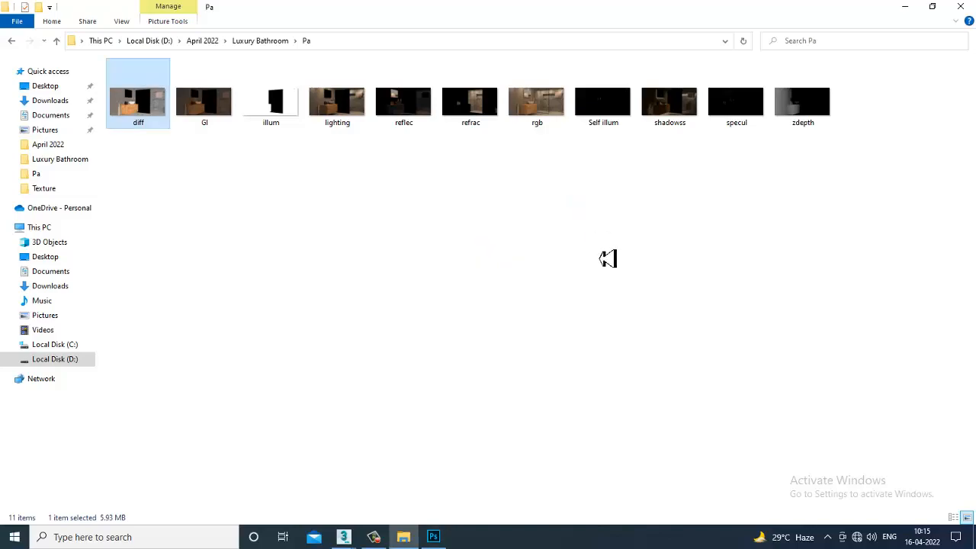
left_click(433, 536)
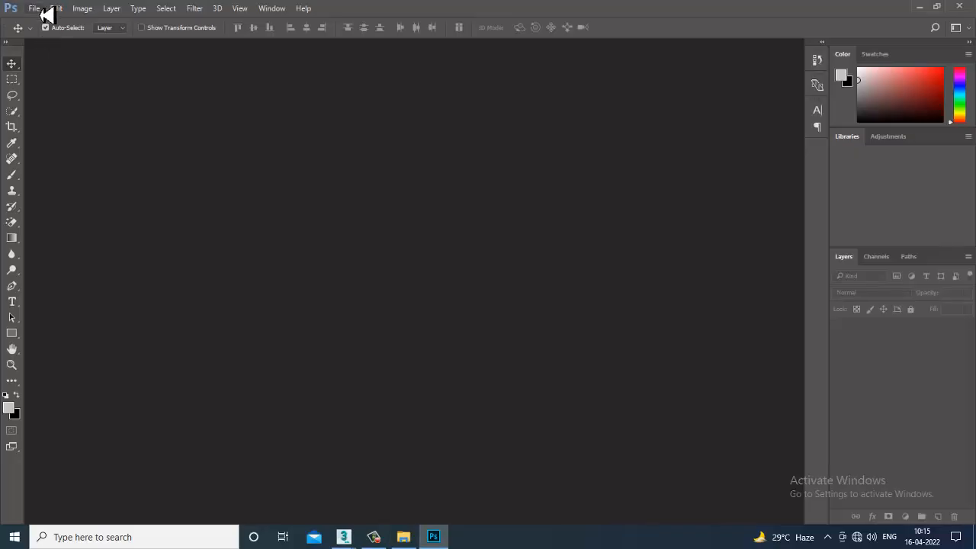
- Open the diff render pass from the Pa folder inside April 2022's Luxury Bathroom folder
left_click(35, 9)
left_click(68, 38)
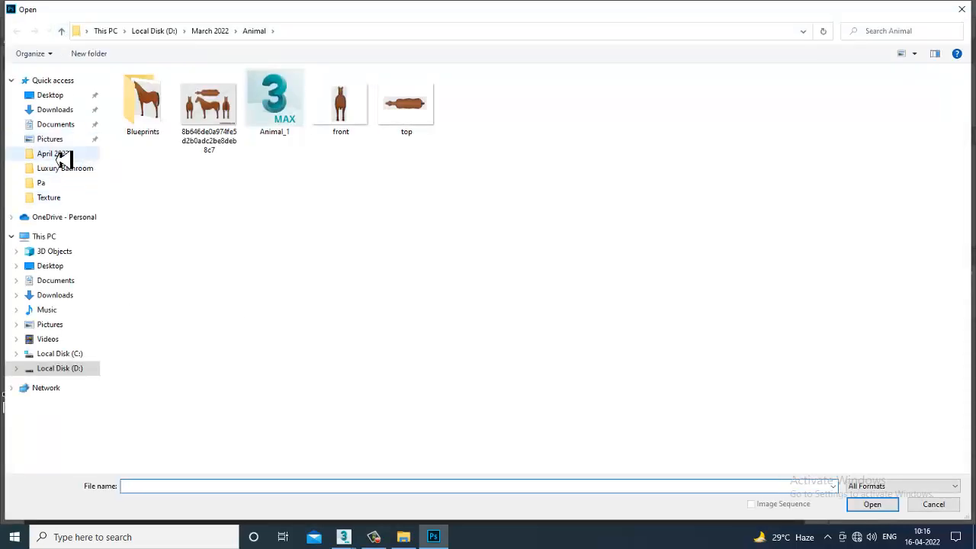
left_click(63, 155)
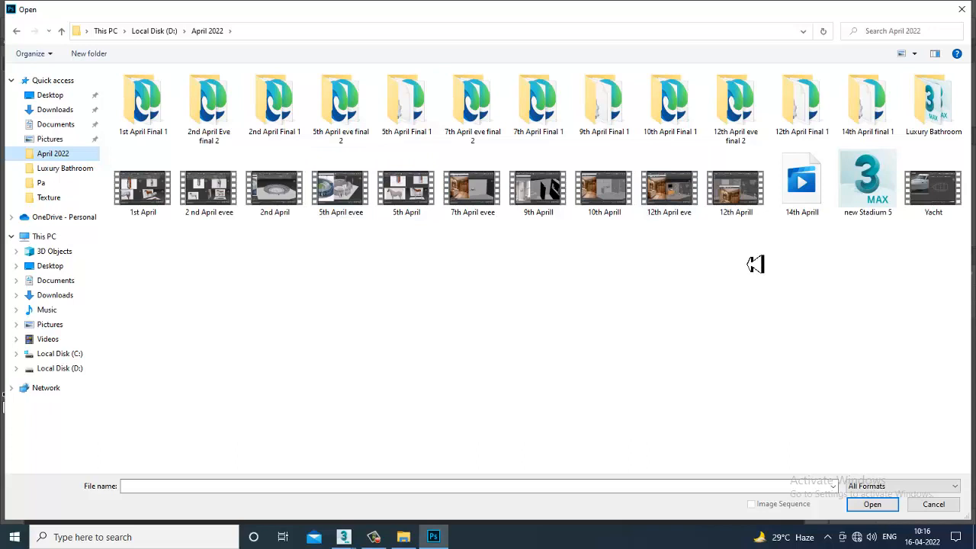
double_click(932, 102)
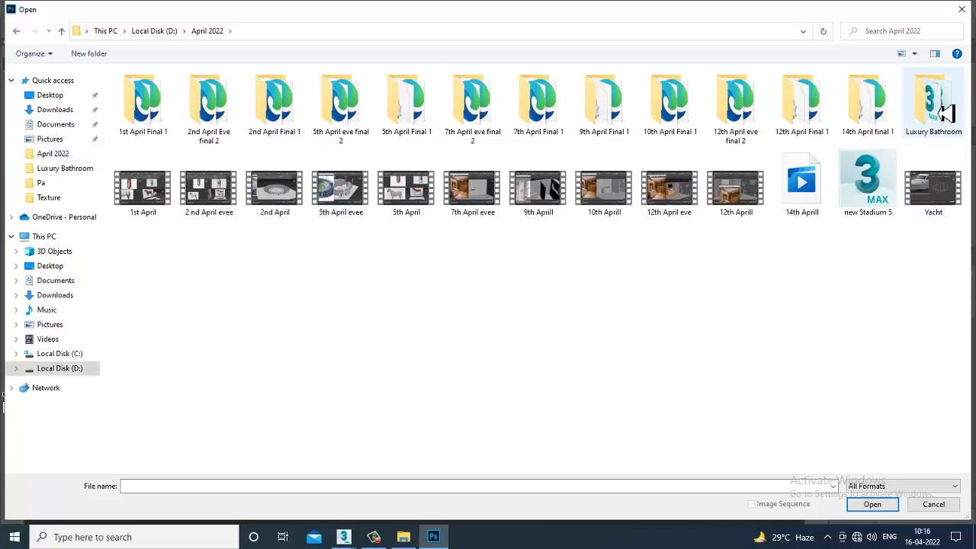
double_click(143, 103)
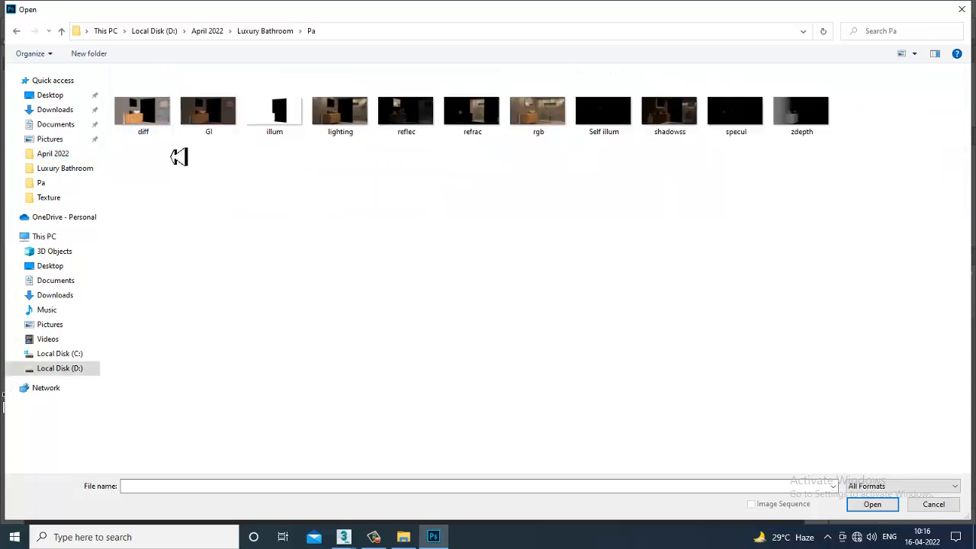
left_click(163, 113)
key("Return")
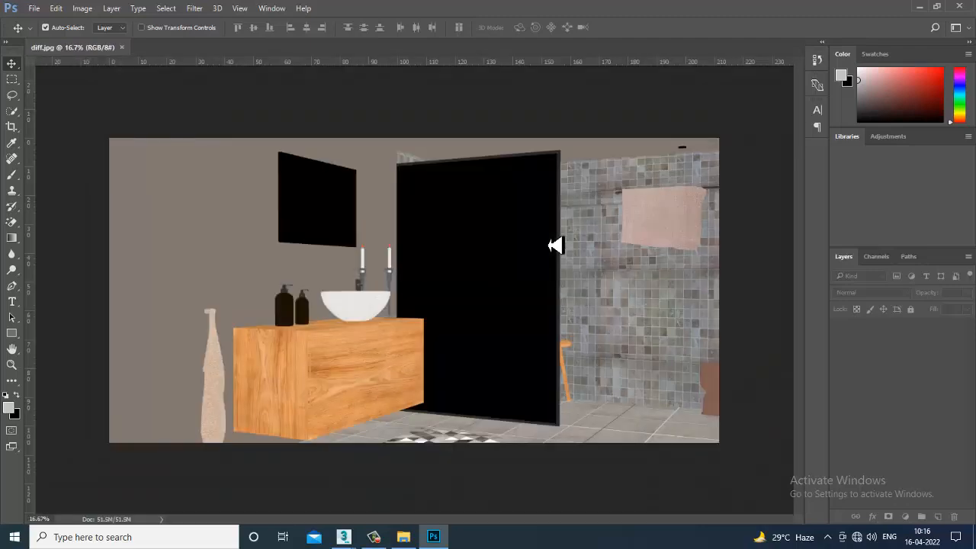
- Unlock the background layer of diff.jpg and rename it diff
left_click(955, 327)
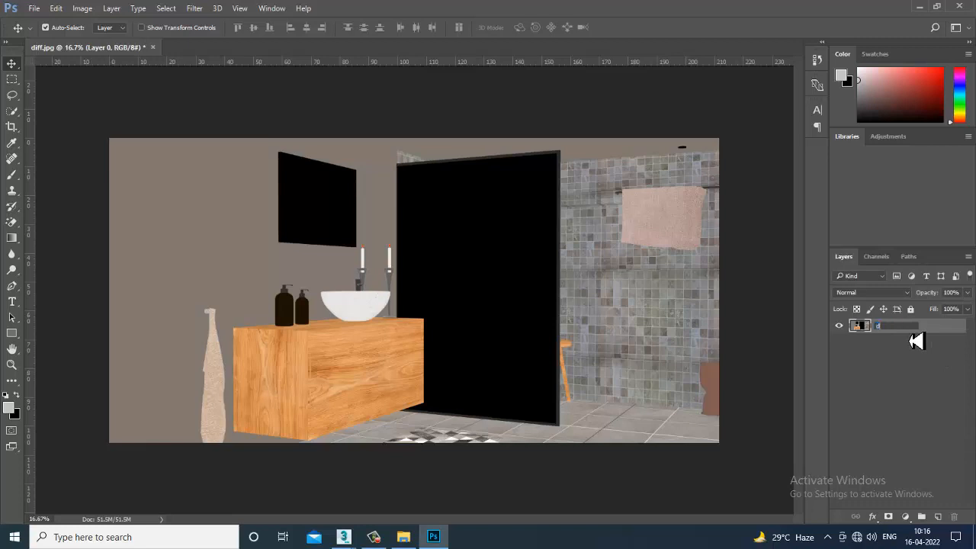
type("f")
key("Return")
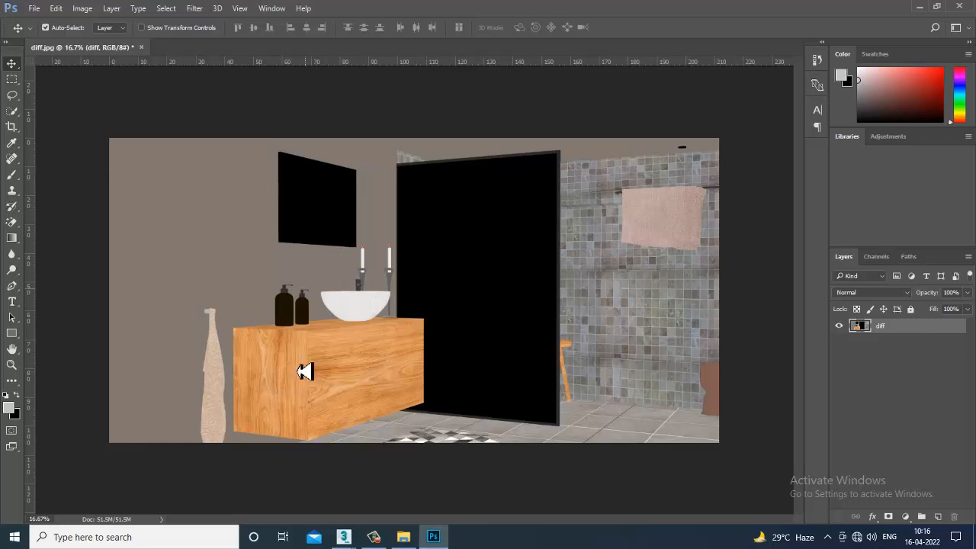
- Open the reflec render pass from the Pa folder and unlock its background layer
left_click(33, 9)
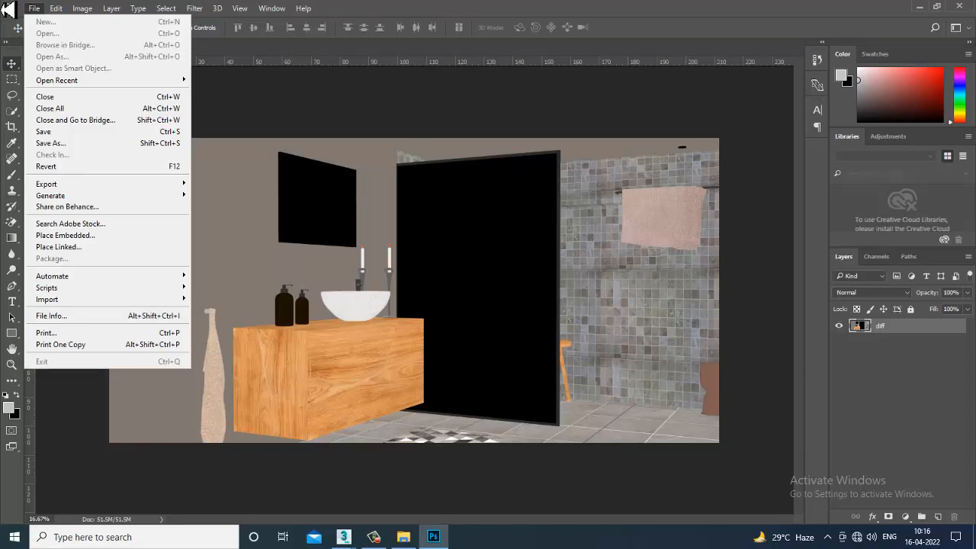
left_click(284, 128)
left_click(35, 9)
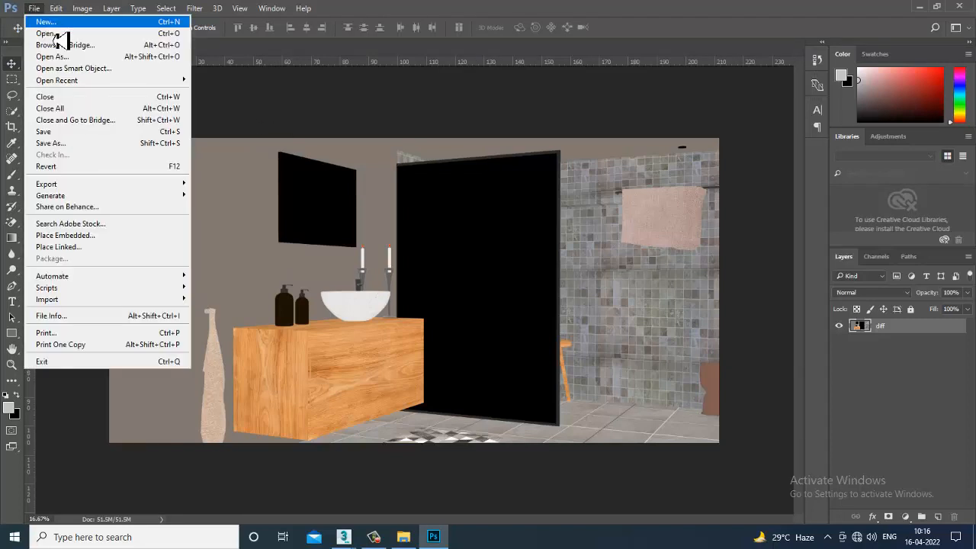
left_click(65, 33)
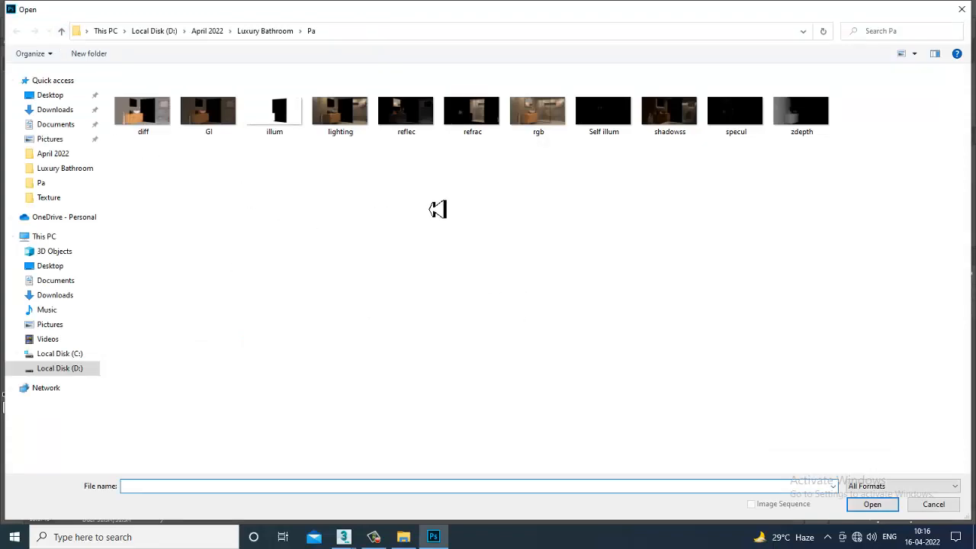
double_click(411, 122)
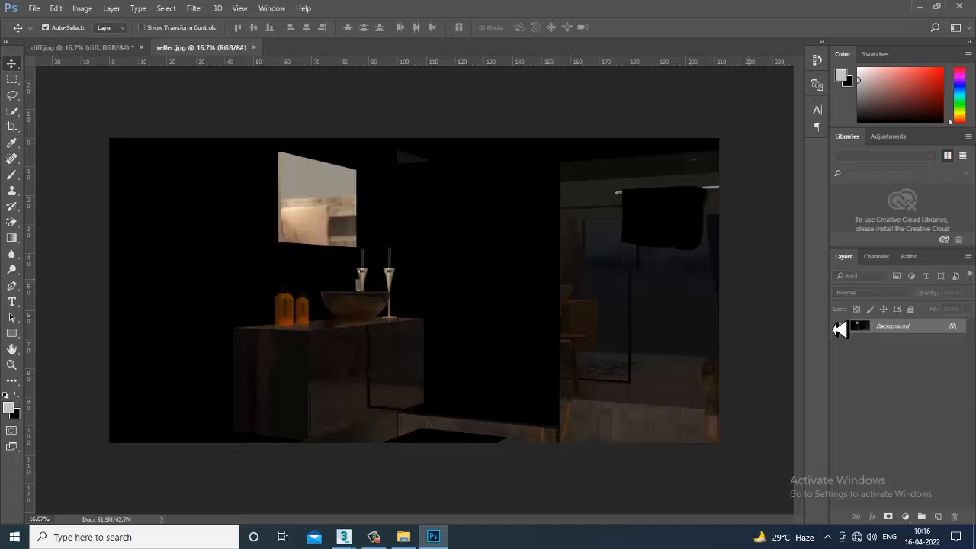
left_click(952, 326)
- Copy the reflection pass layer into diff.jpg, aligned with the canvas, and name it reflec
left_click_drag(239, 61, 588, 292)
left_click_drag(470, 293, 401, 277)
left_click_drag(767, 298, 436, 223)
left_click(802, 248)
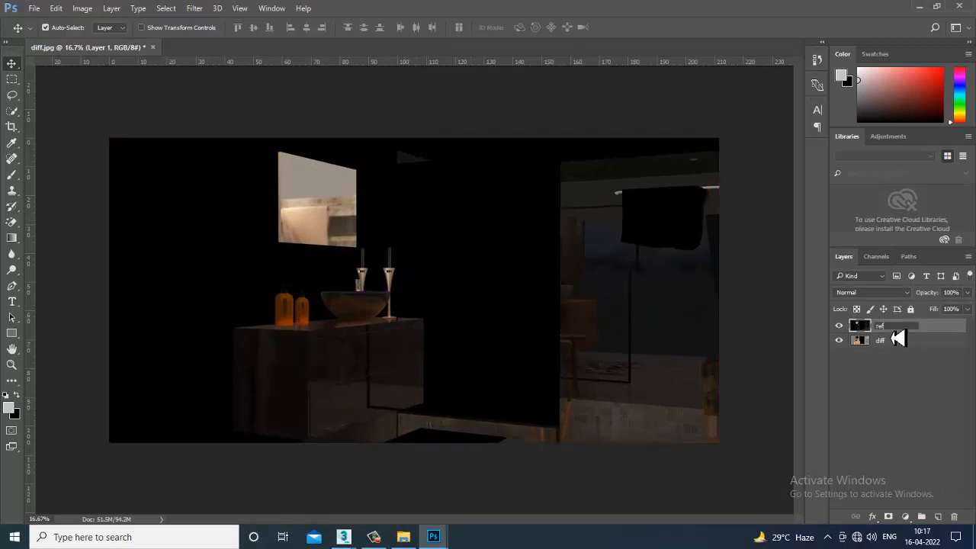
key("Return")
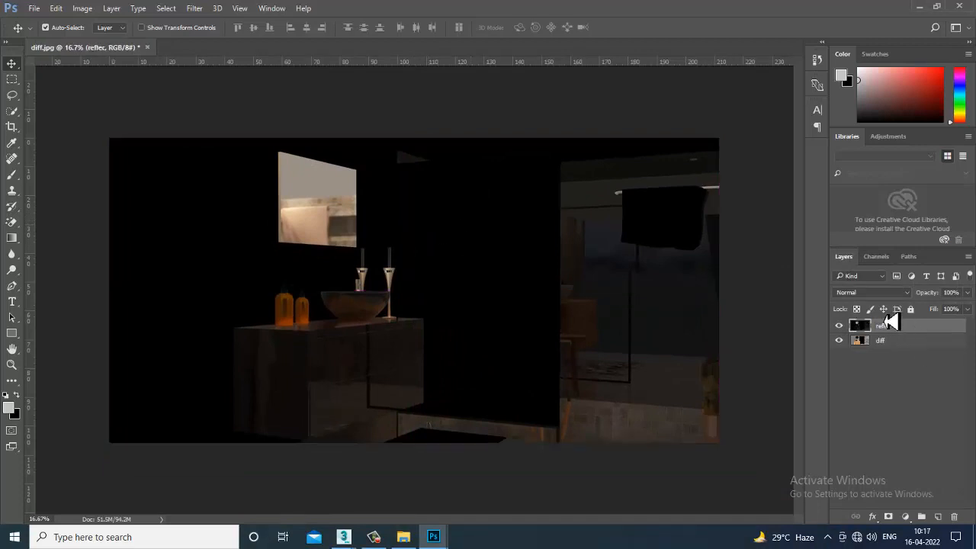
- Compare blend modes on the reflec layer, from Darken through Pin Light, and set it to Screen
left_click(872, 292)
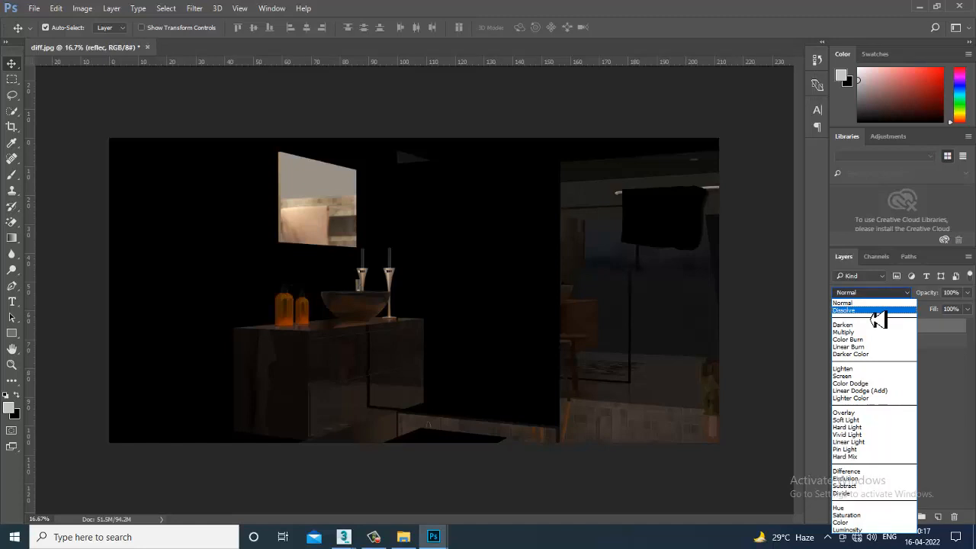
left_click(877, 313)
key("Down")
key("Down")
key("Down")
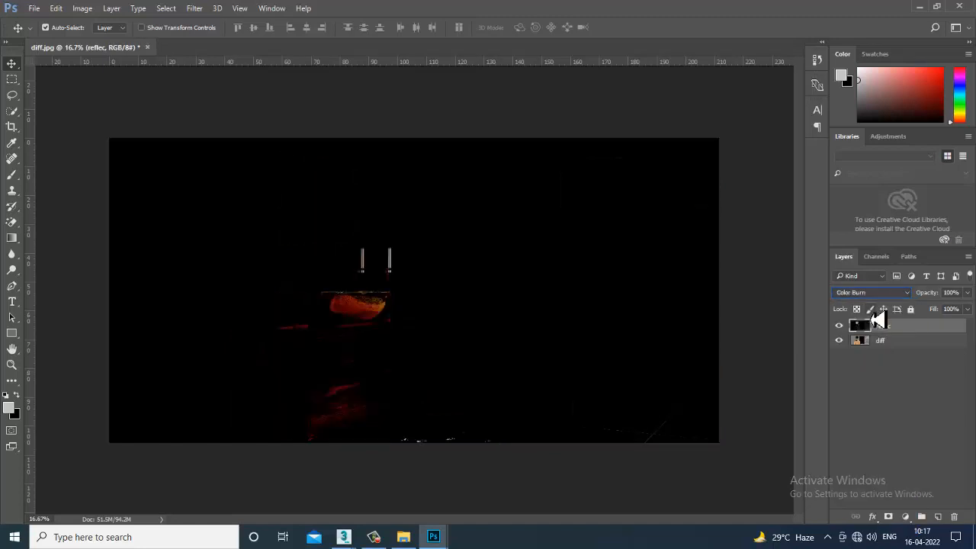
key("Down")
key("Down")
key("Down")
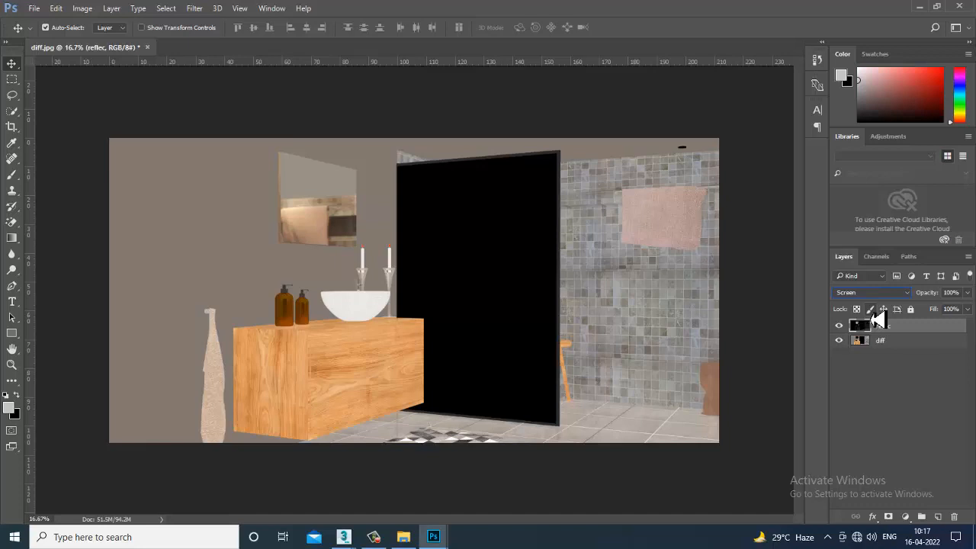
key("Down")
key("Down")
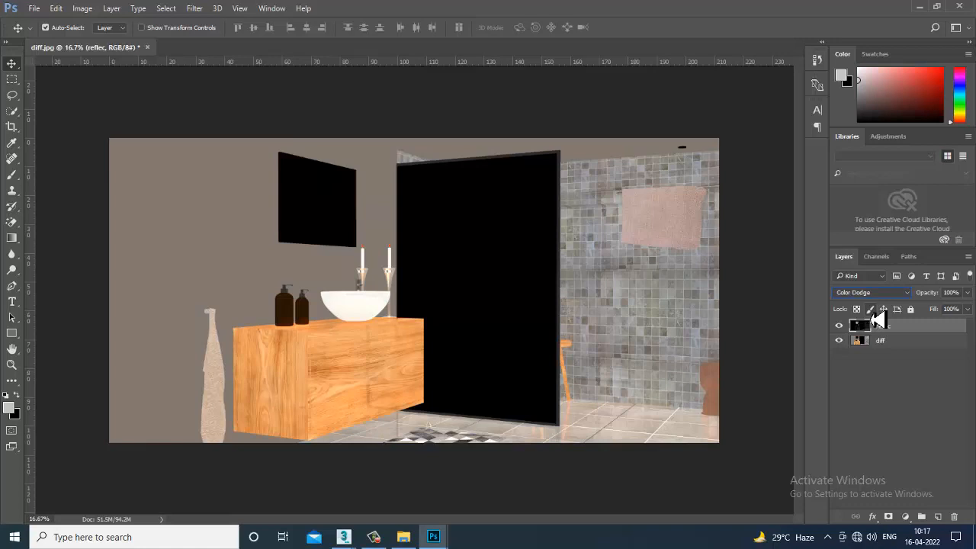
key("Up")
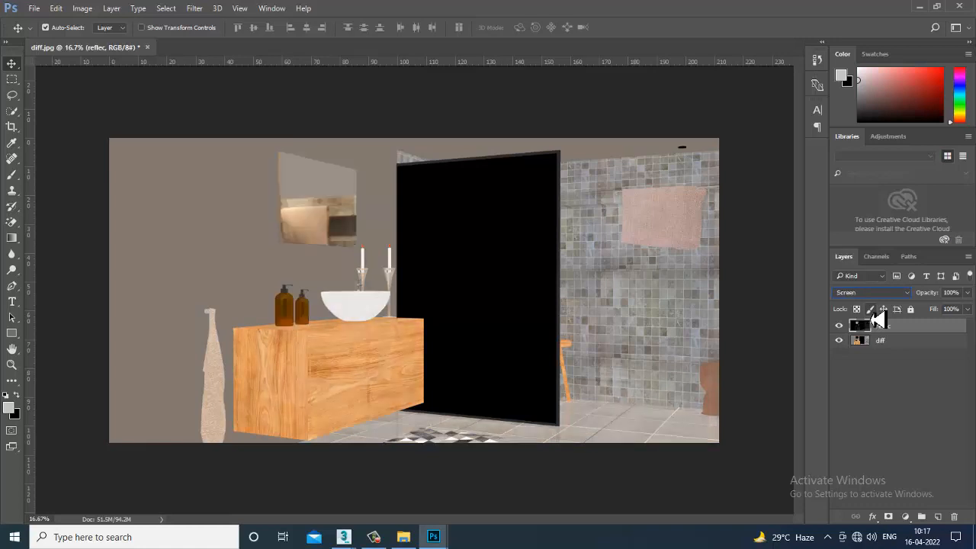
key("Down")
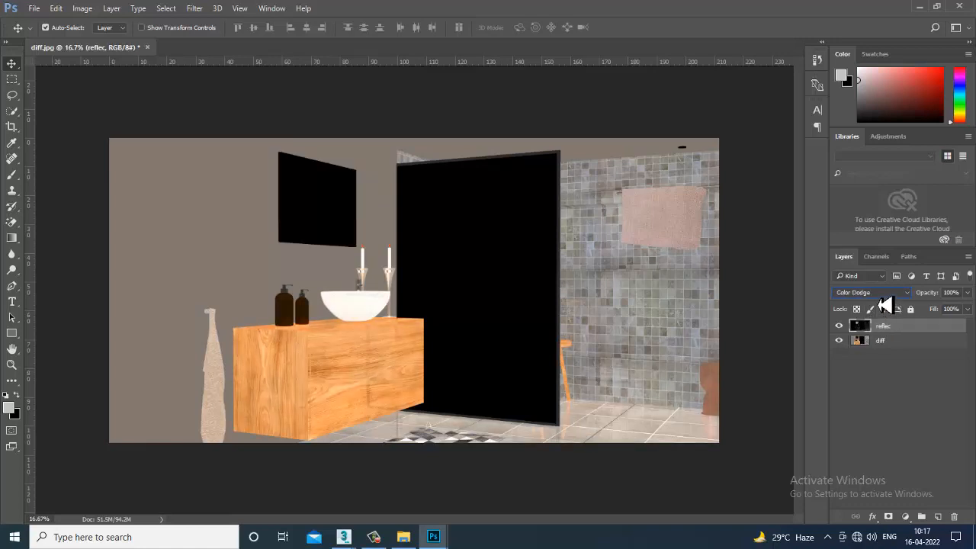
key("Down")
key("Down")
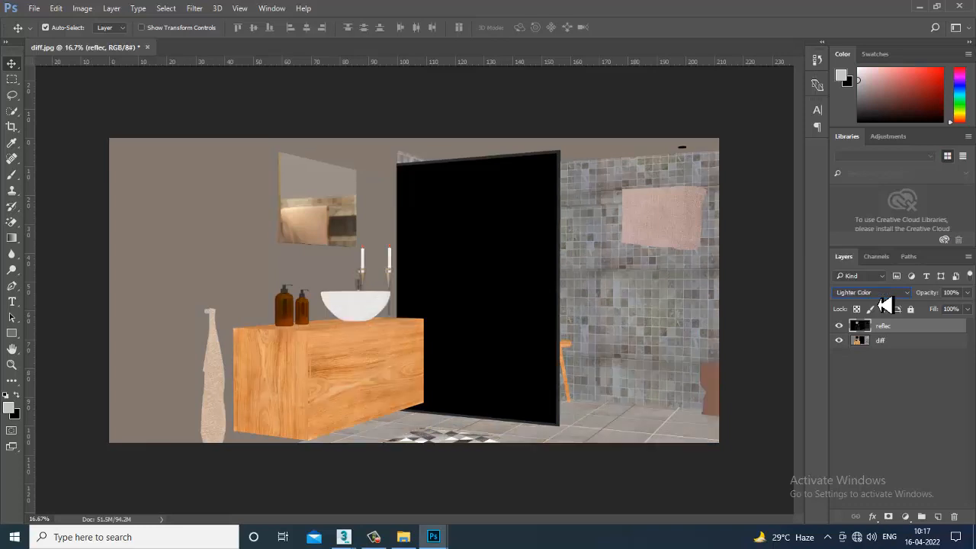
key("Down")
key("Down")
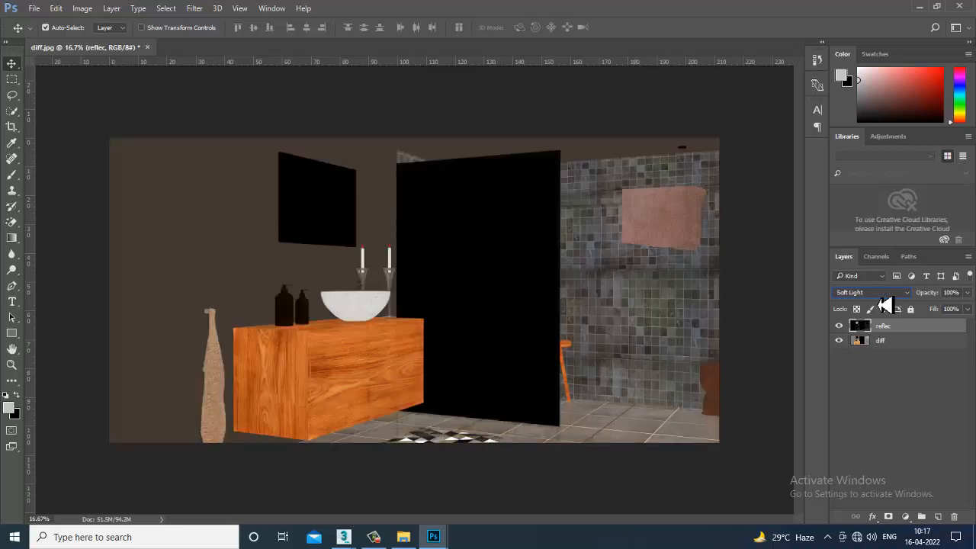
key("Down")
key("Down")
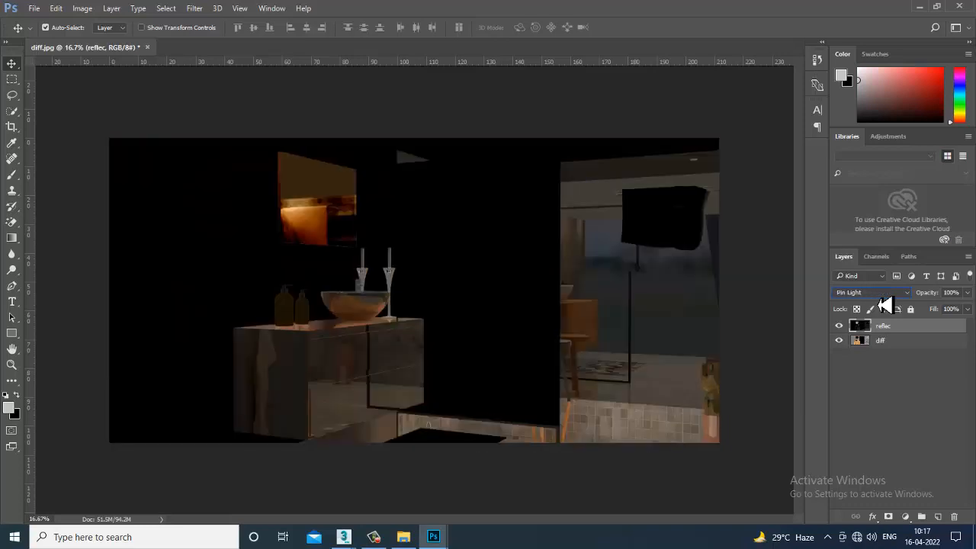
left_click(883, 297)
left_click(902, 375)
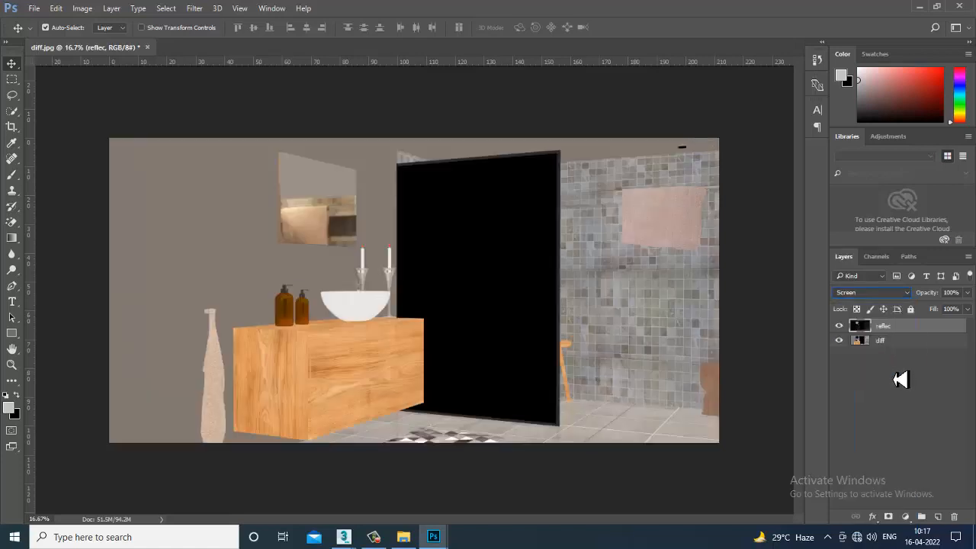
- Toggle the reflec layer's visibility repeatedly to compare the image with and without reflections
left_click(842, 327)
left_click(840, 326)
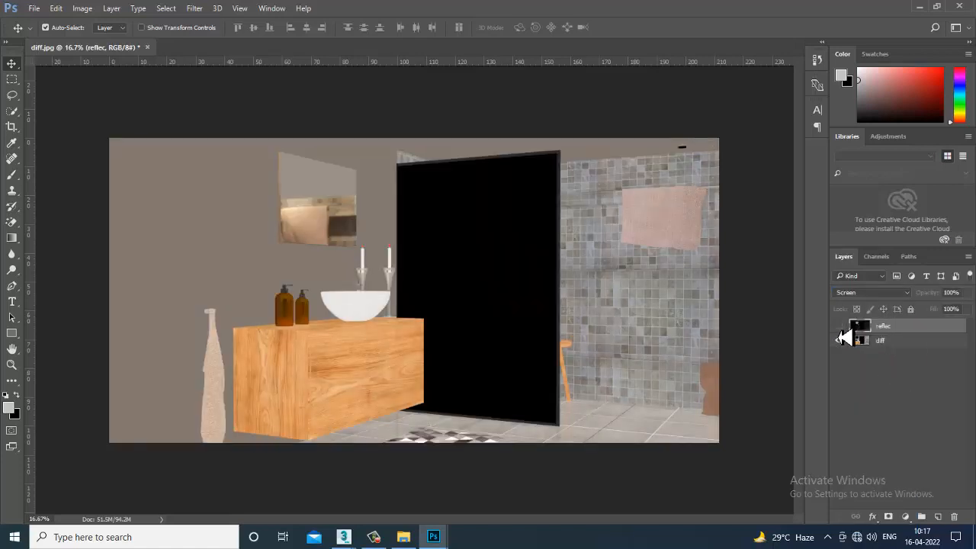
left_click(840, 326)
left_click(840, 326)
left_click(839, 327)
left_click(839, 326)
left_click(840, 326)
left_click(840, 326)
left_click(839, 326)
left_click(840, 327)
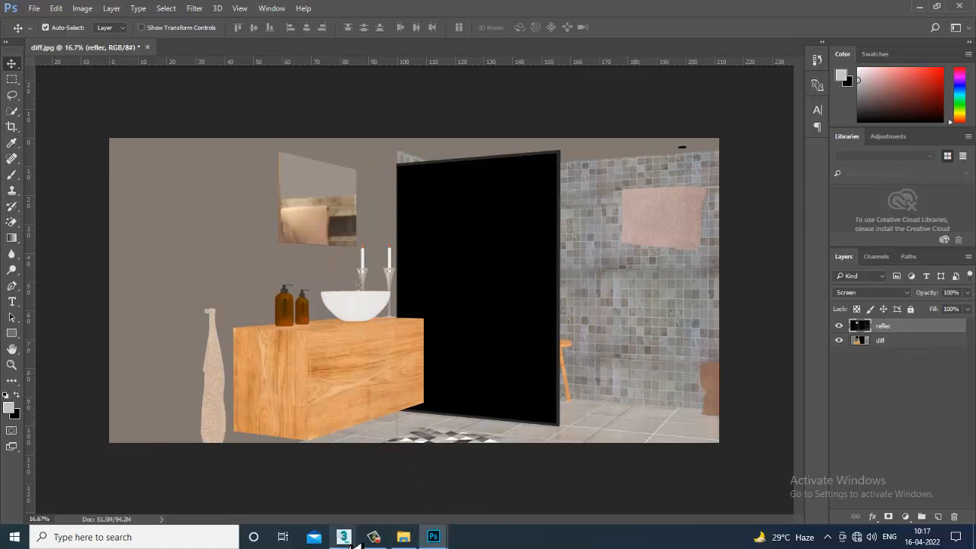
- Switch to 3ds Max to check the Bathroom_3 render in the V-Ray frame buffer, and return to Photoshop
mouse_move(356, 536)
left_click(365, 474)
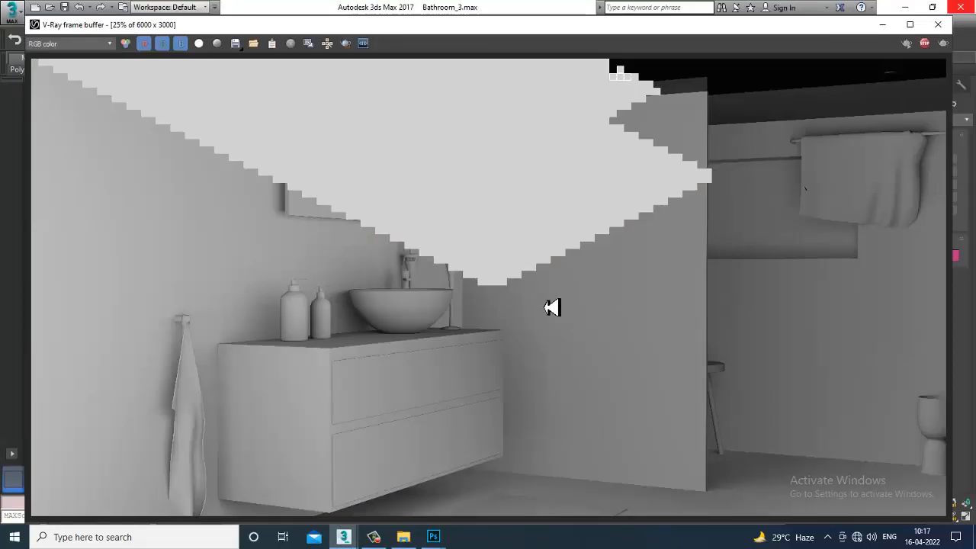
left_click(433, 536)
left_click(550, 509)
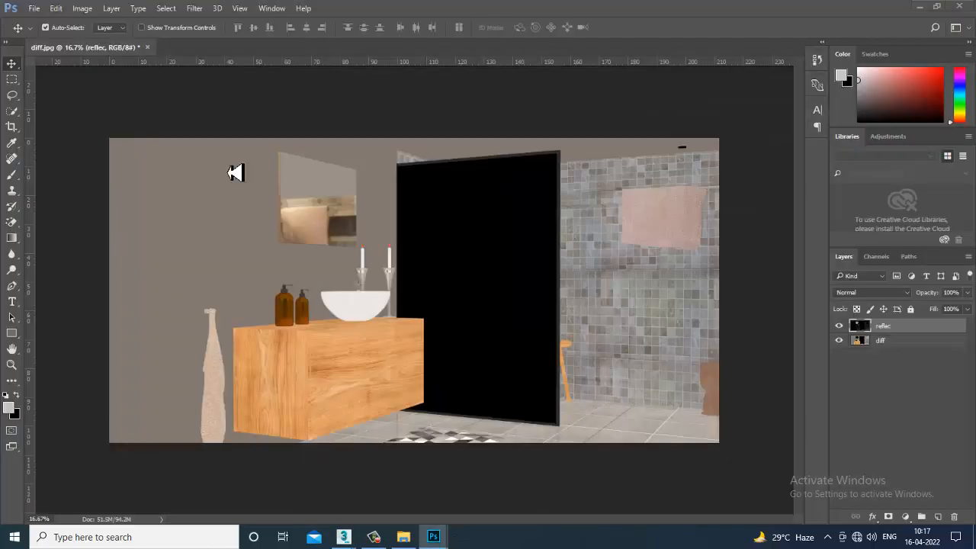
left_click(792, 244)
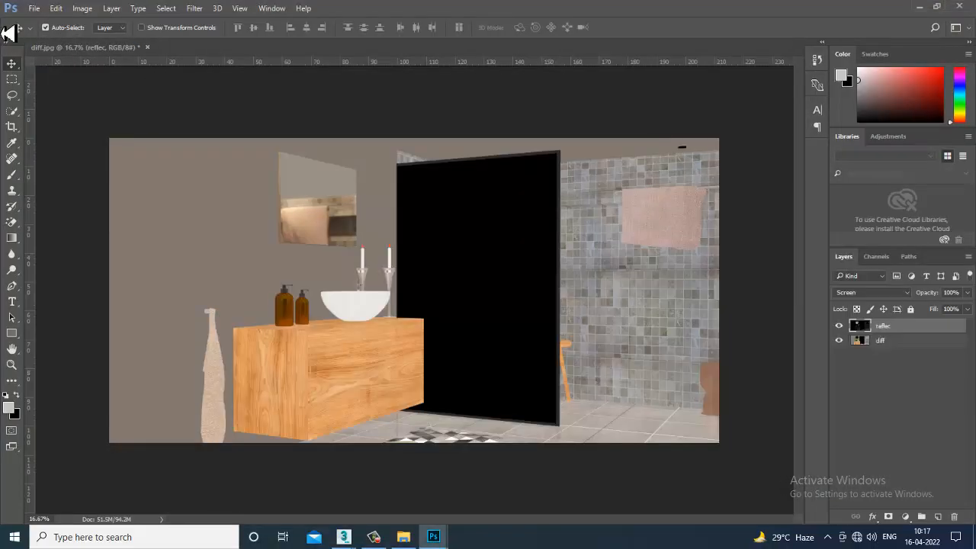
- Open the refrac render pass from the Pa folder and unlock its background layer
left_click(35, 8)
left_click(61, 35)
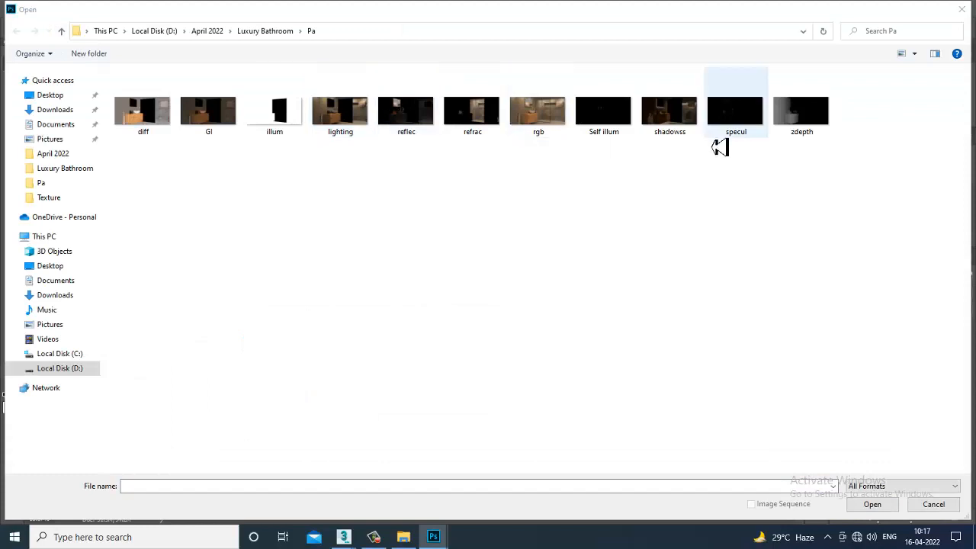
double_click(487, 127)
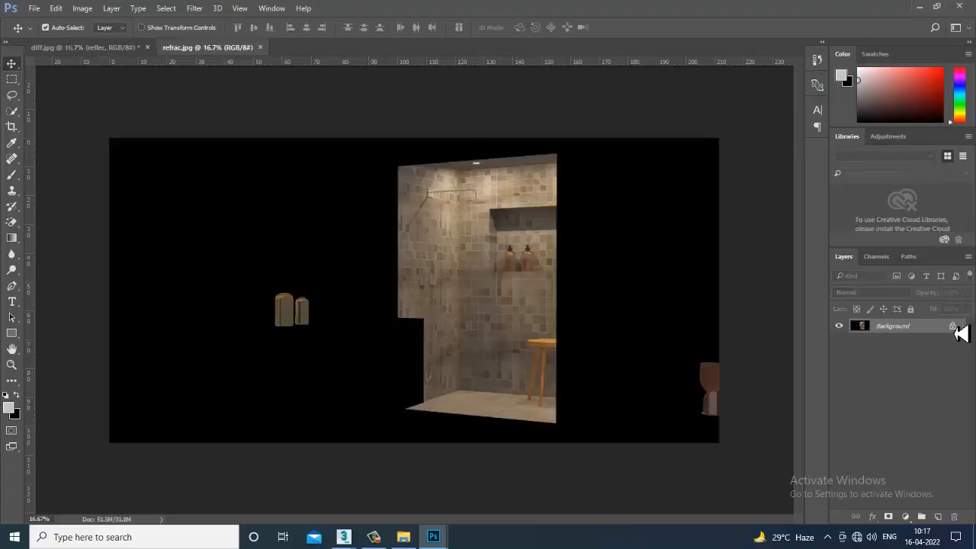
left_click(953, 327)
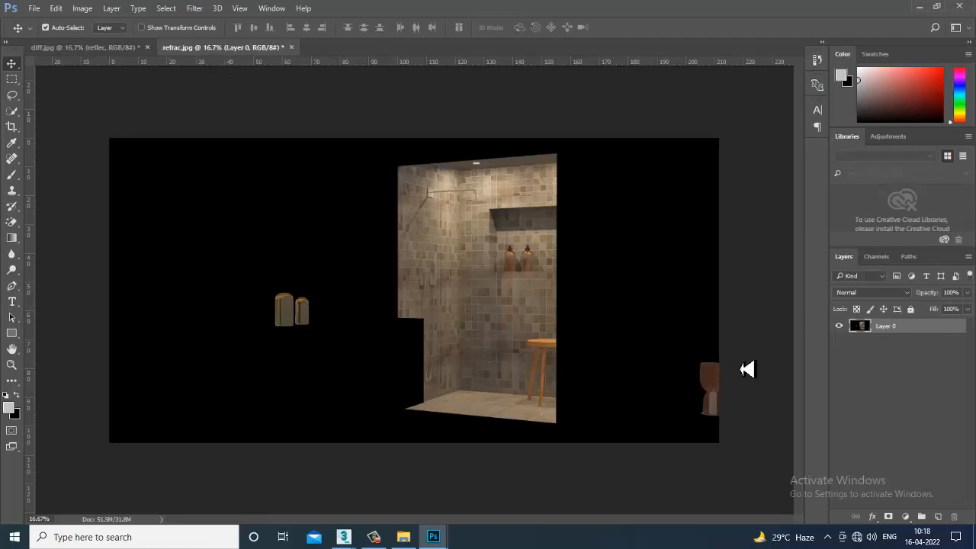
- Copy the refraction pass layer from refrac.jpg into diff.jpg and align it with the canvas
left_click_drag(187, 47, 606, 285)
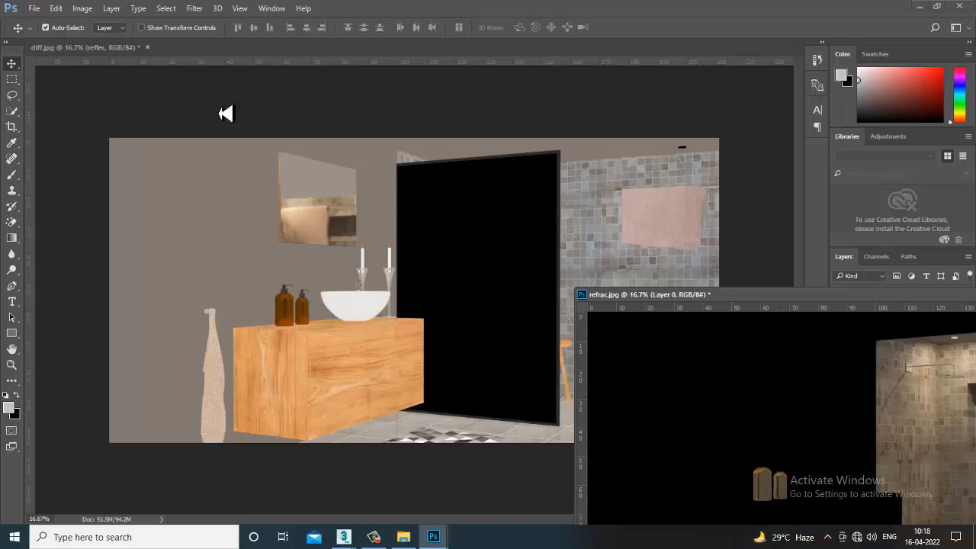
left_click_drag(892, 458, 398, 305)
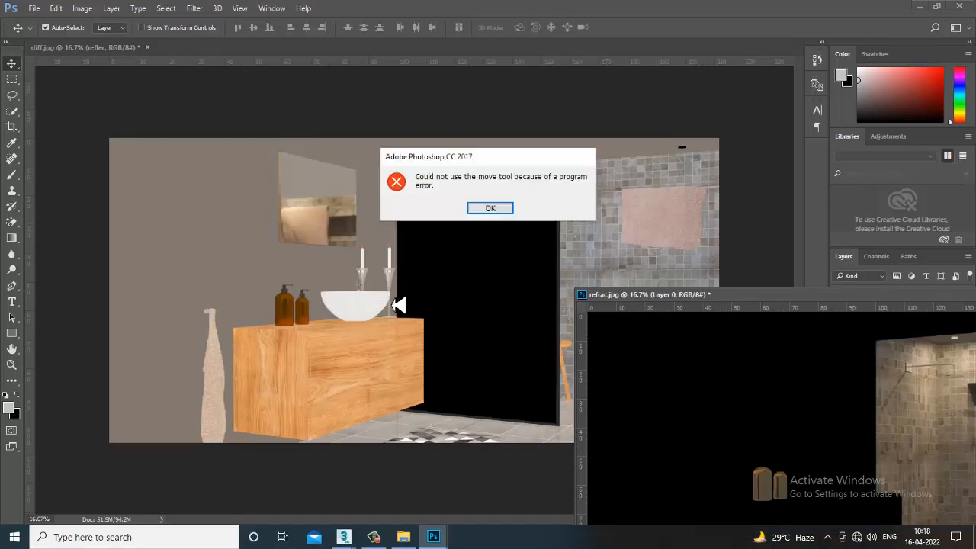
left_click(492, 209)
left_click_drag(834, 386, 388, 249)
left_click_drag(832, 295, 532, 279)
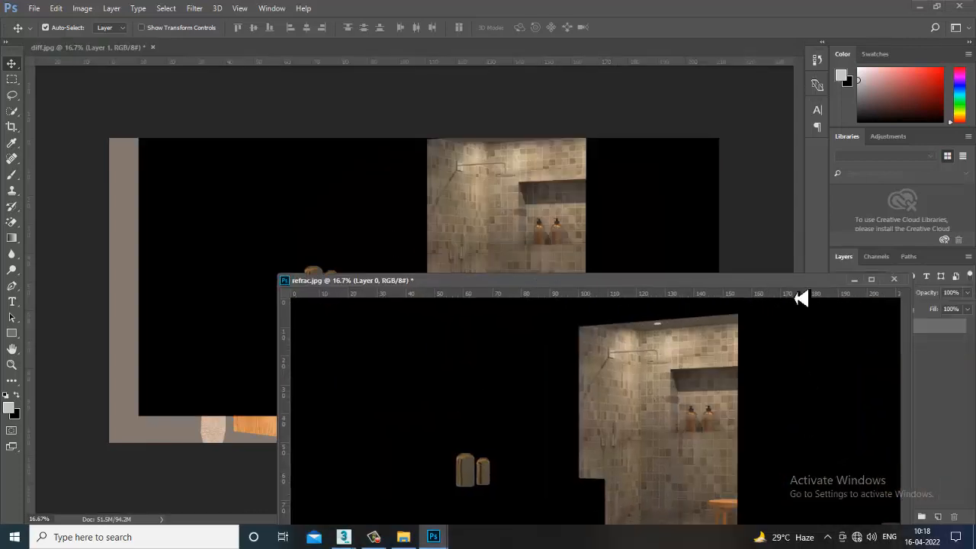
left_click(859, 282)
left_click_drag(461, 297, 425, 331)
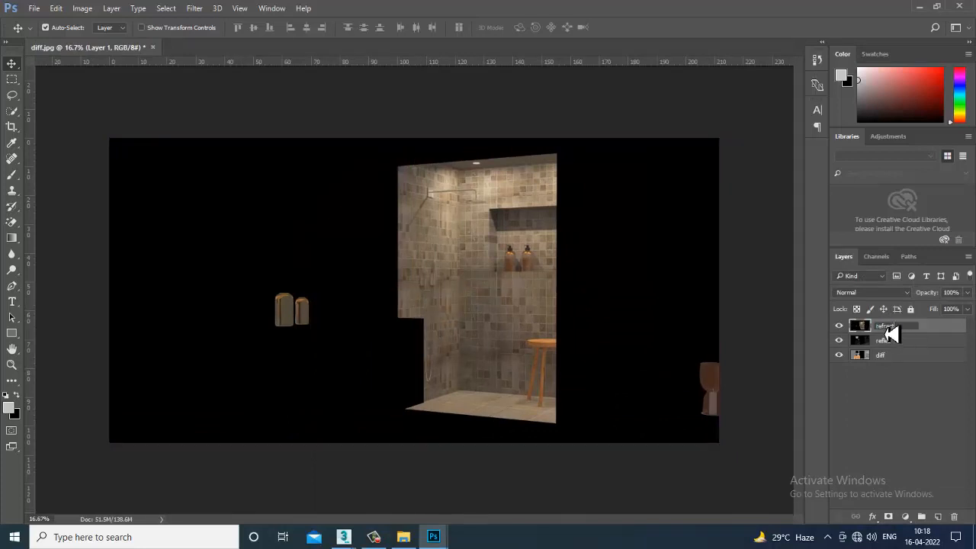
- Name the copied refraction layer refract and preview successive blend modes on it, from Multiply through Screen and Divide to Luminosity
key("Return")
left_click(875, 293)
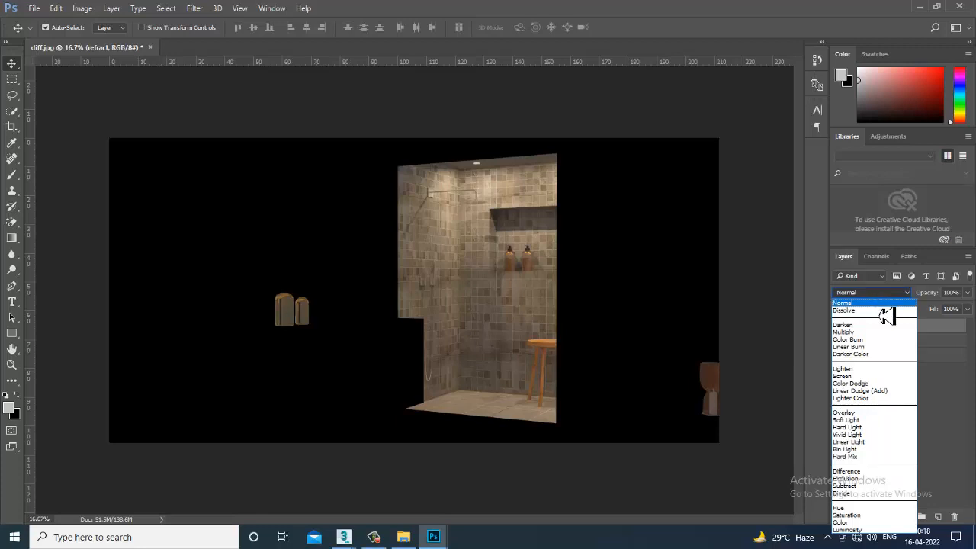
left_click(883, 307)
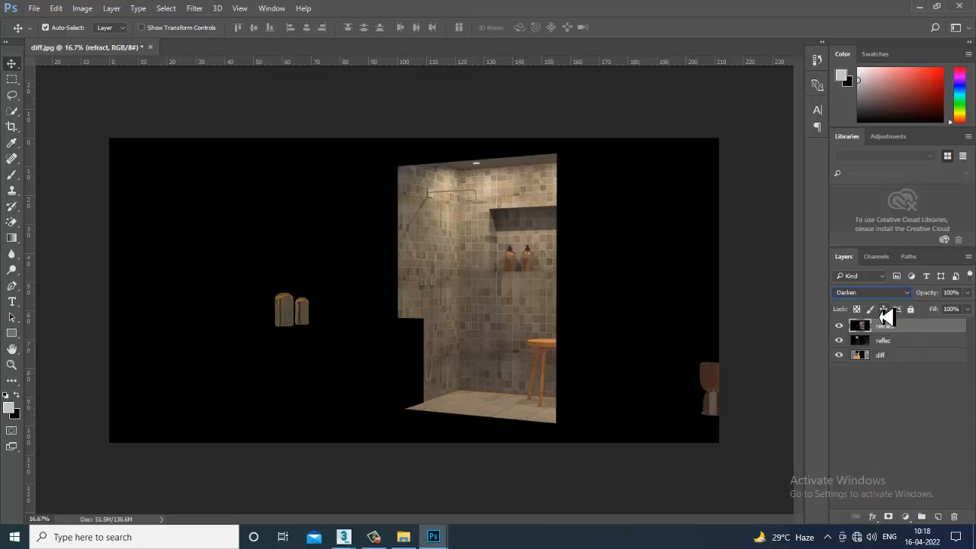
key("Down")
key("Down")
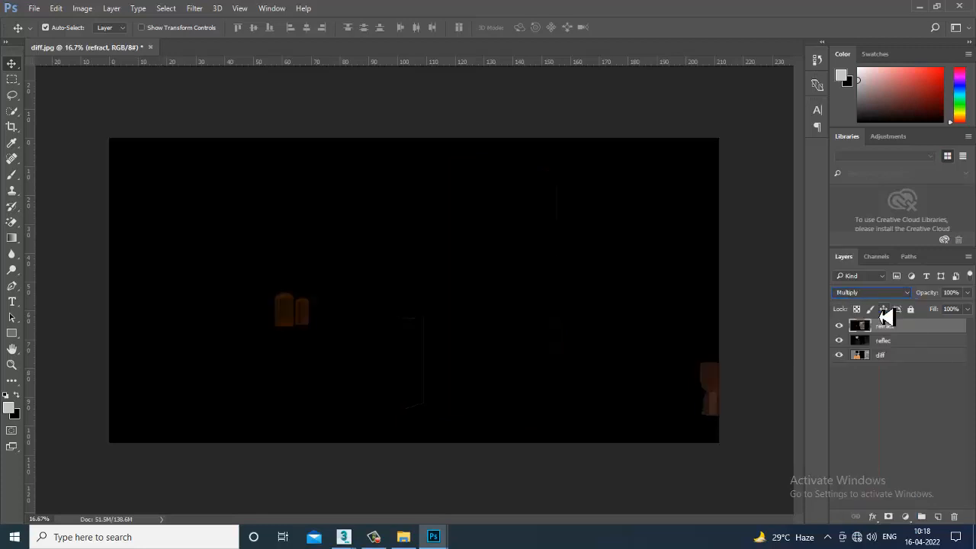
key("Down")
key("Down")
key("Down")
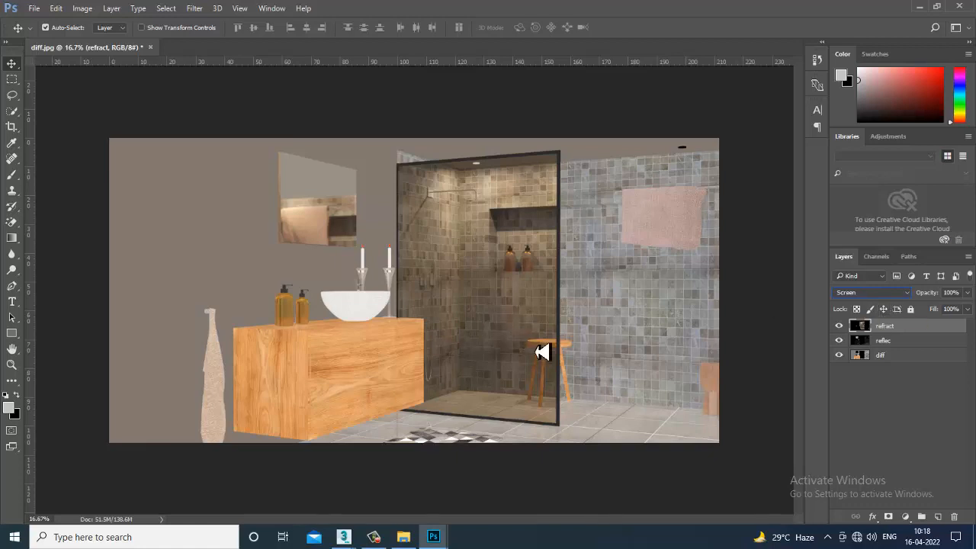
key("Down")
key("Down")
key("Down")
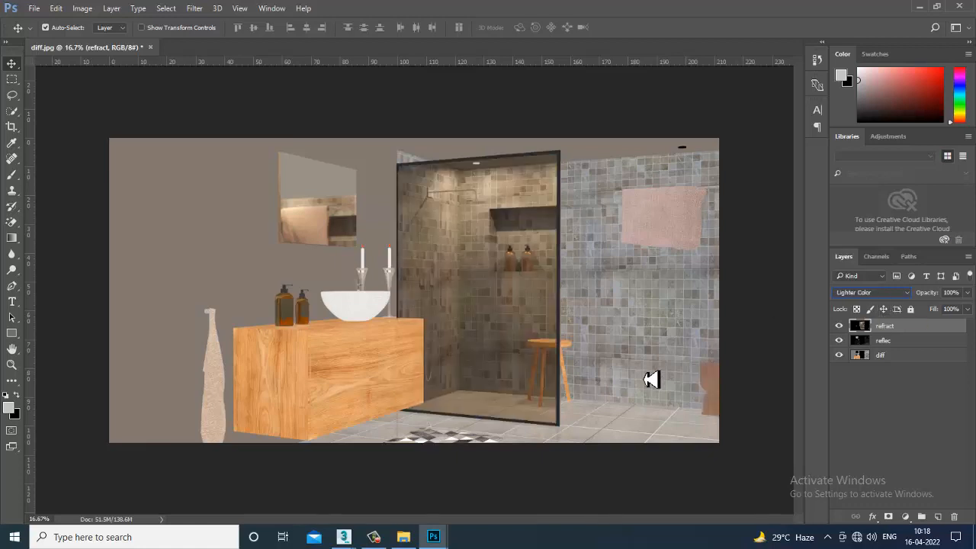
key("Down")
key("Down")
key("Down")
key("Down")
key("Down")
key("Down")
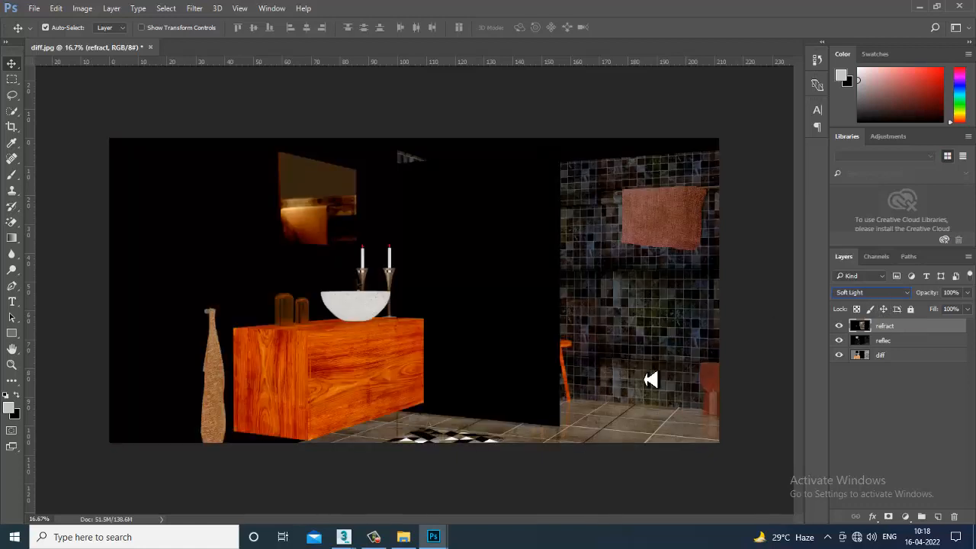
key("Down")
key("Down")
key("Down")
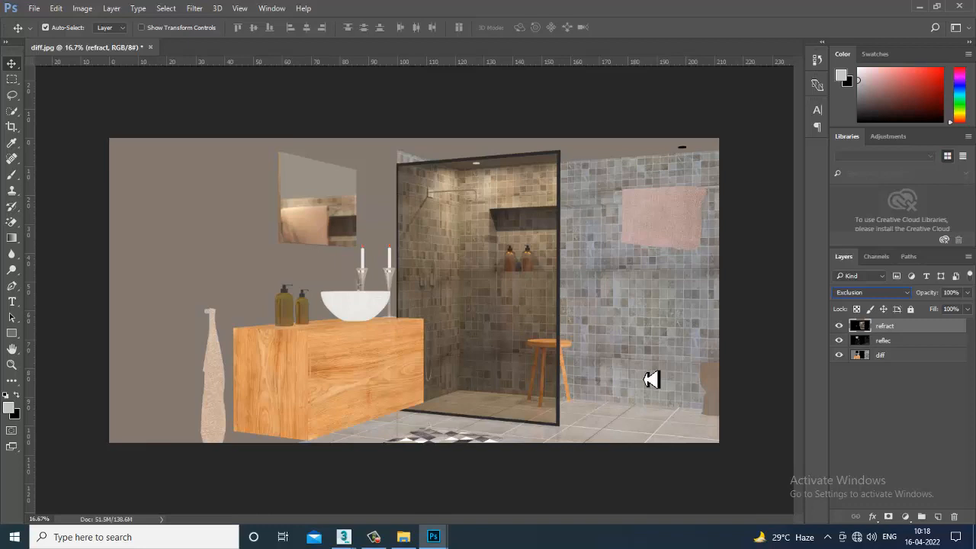
key("Down")
key("Down")
key("Down")
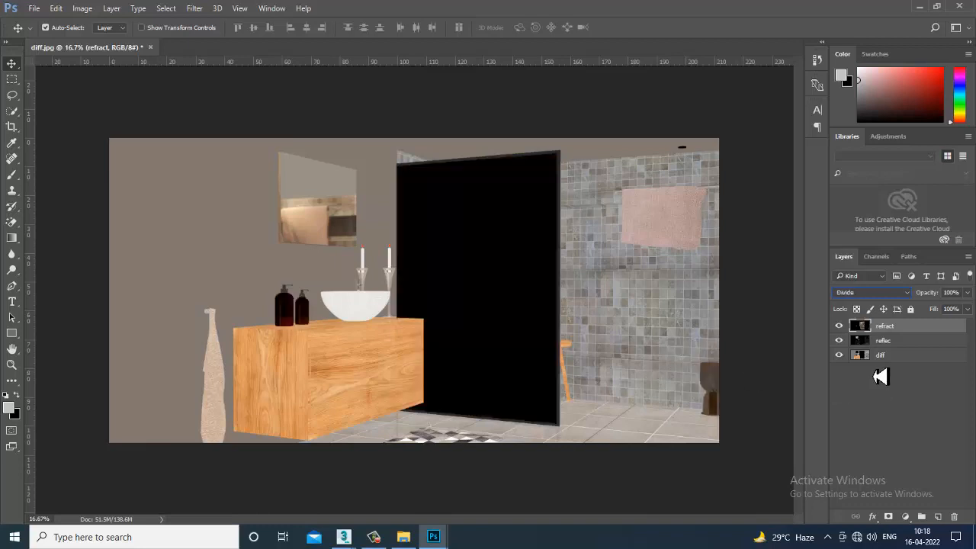
key("Down")
key("Down")
key("Down")
- Try the darkening blend modes on the refract layer from Normal onward, stopping at Lighten
left_click(873, 295)
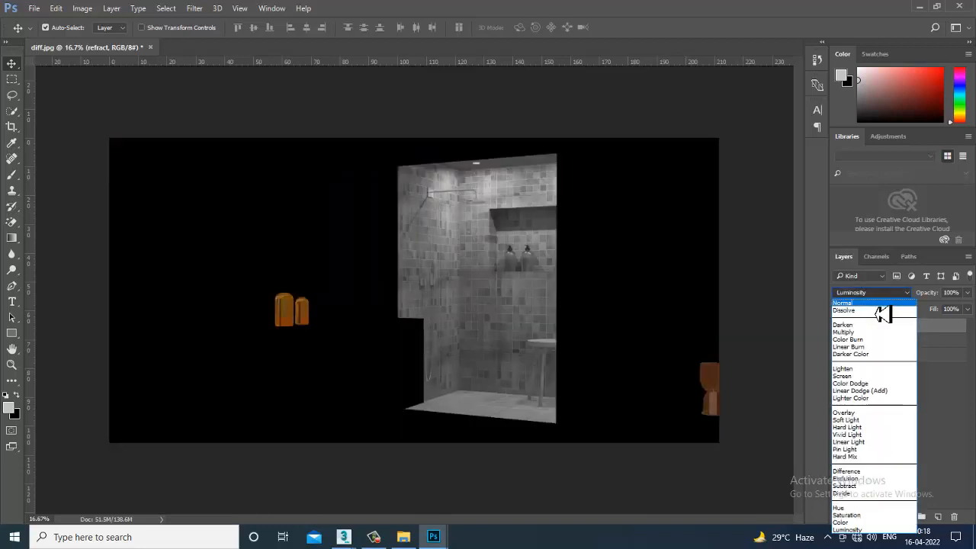
left_click(876, 302)
key("Down")
key("Down")
key("Down")
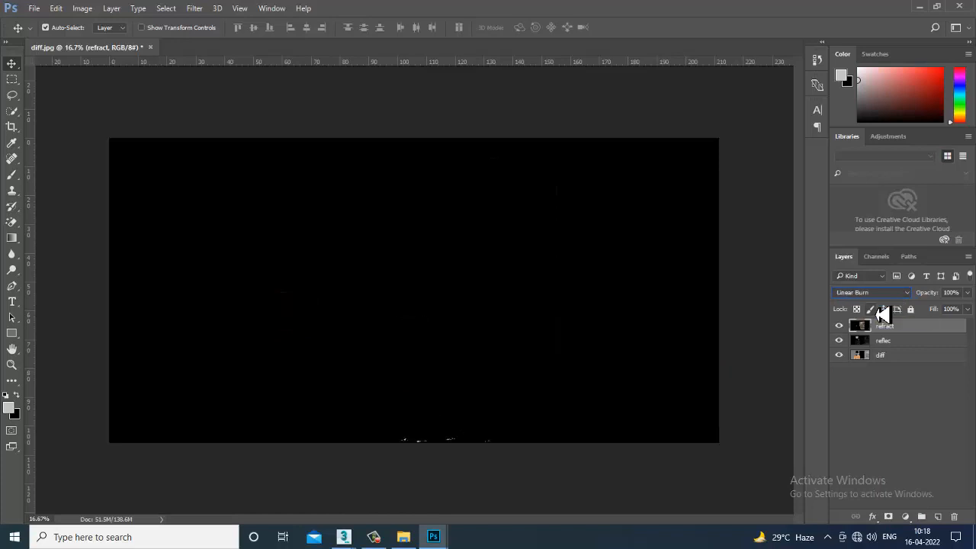
key("Down")
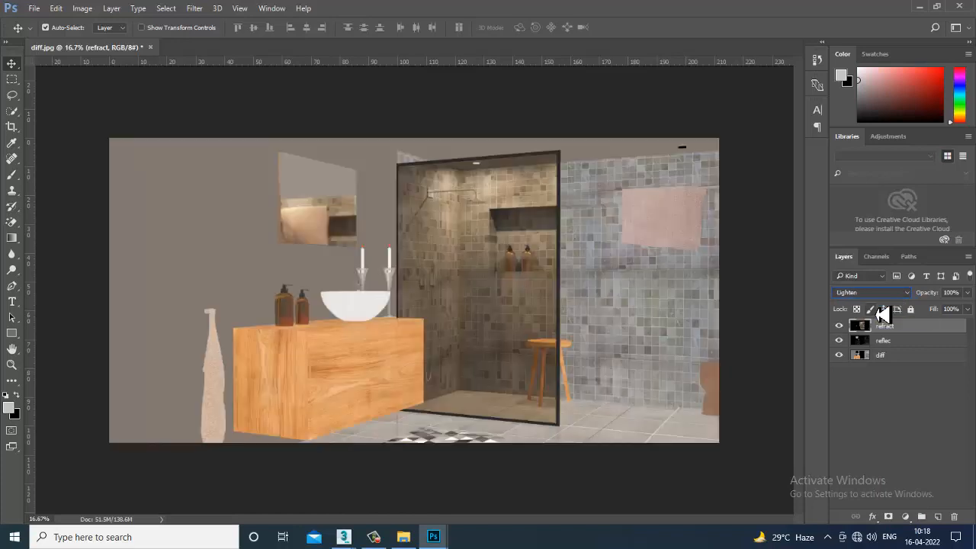
- Toggle the refract layer's visibility to compare the image with and without the Lighten blend
left_click(838, 326)
left_click(839, 326)
left_click(839, 325)
left_click(839, 325)
left_click(839, 325)
left_click(839, 326)
- Try Screen, Linear Dodge (Add), Hard Light, Linear Light and further blend modes down to Saturation on the refract layer
left_click(870, 293)
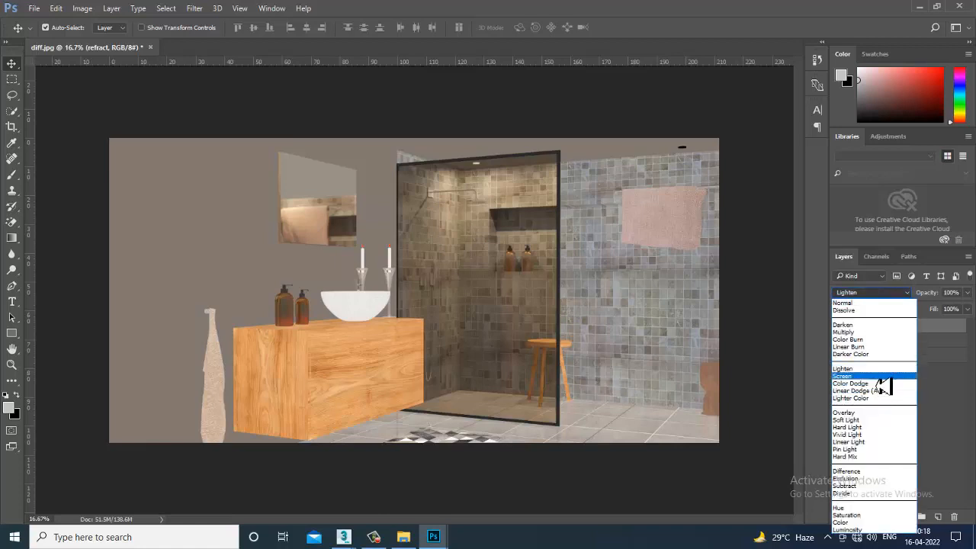
key("Escape")
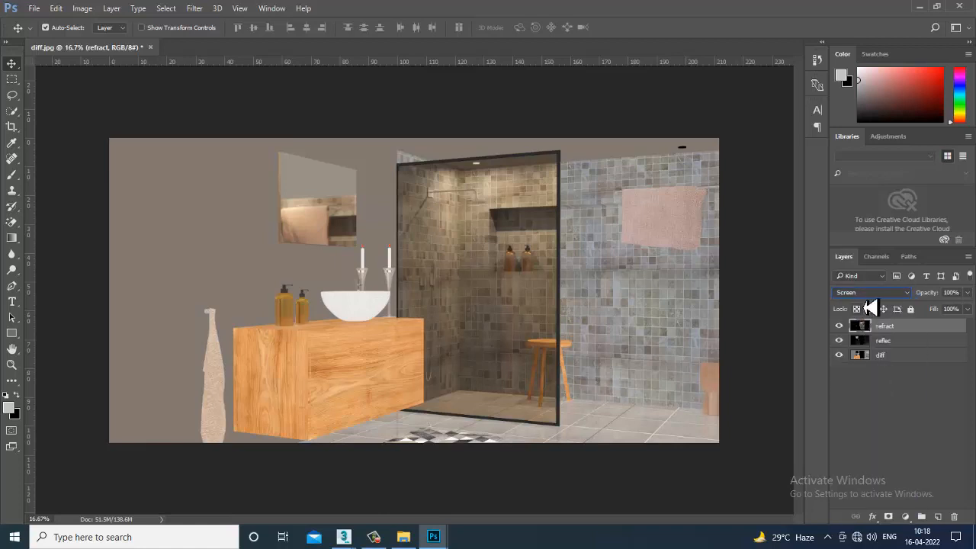
left_click(841, 328)
left_click(882, 298)
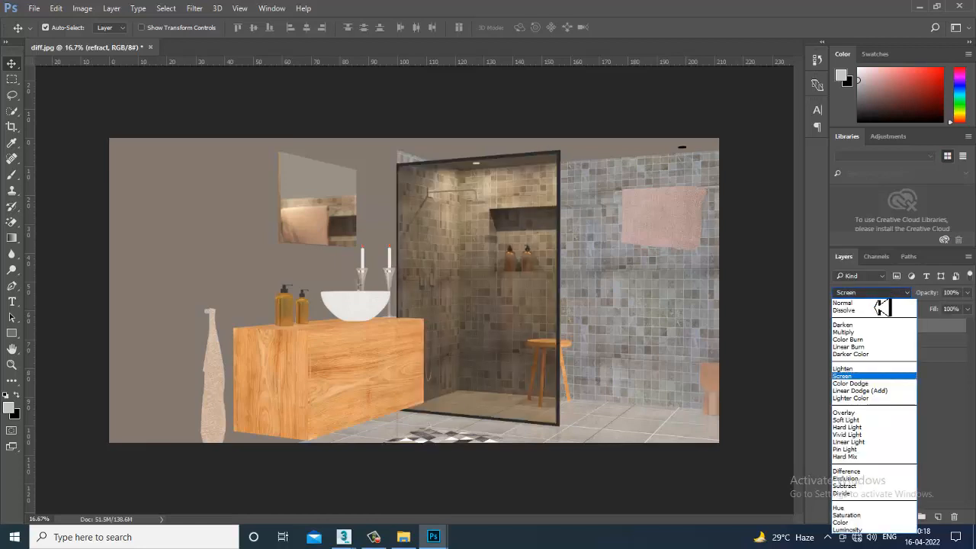
left_click(873, 389)
key("Down")
key("Down")
key("Down")
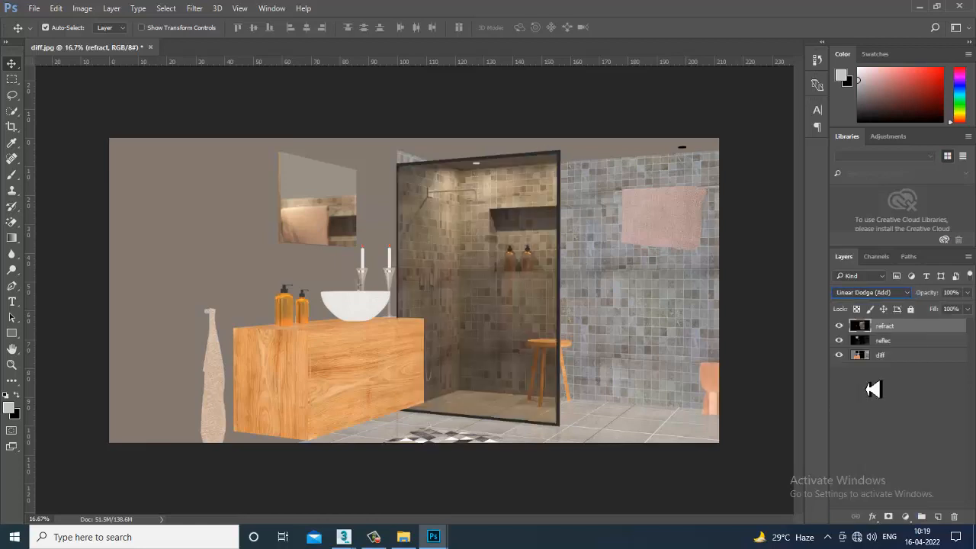
key("Down")
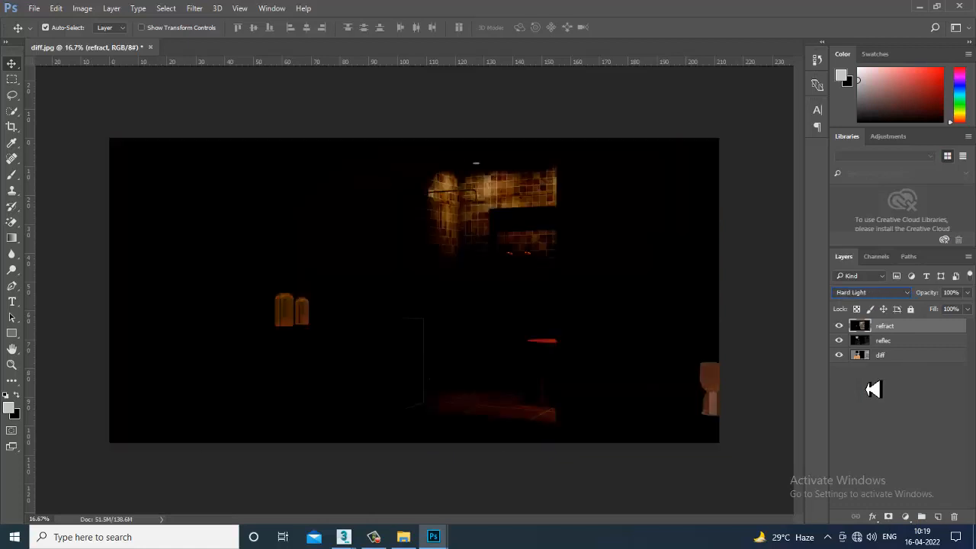
key("Down")
key("Down")
key("Down")
key("Down")
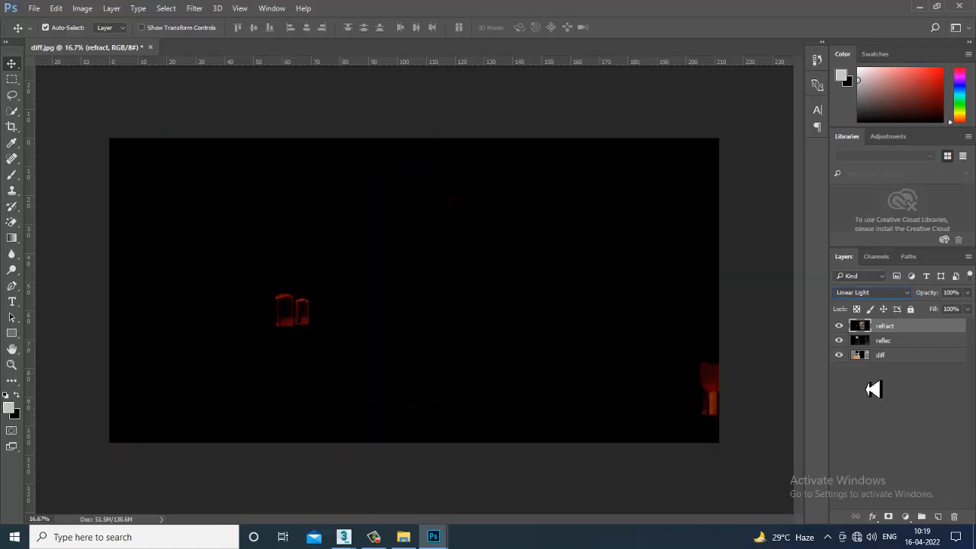
key("Down")
key("Down")
key("Down")
key("Down")
key("Down")
key("Down")
key("Down")
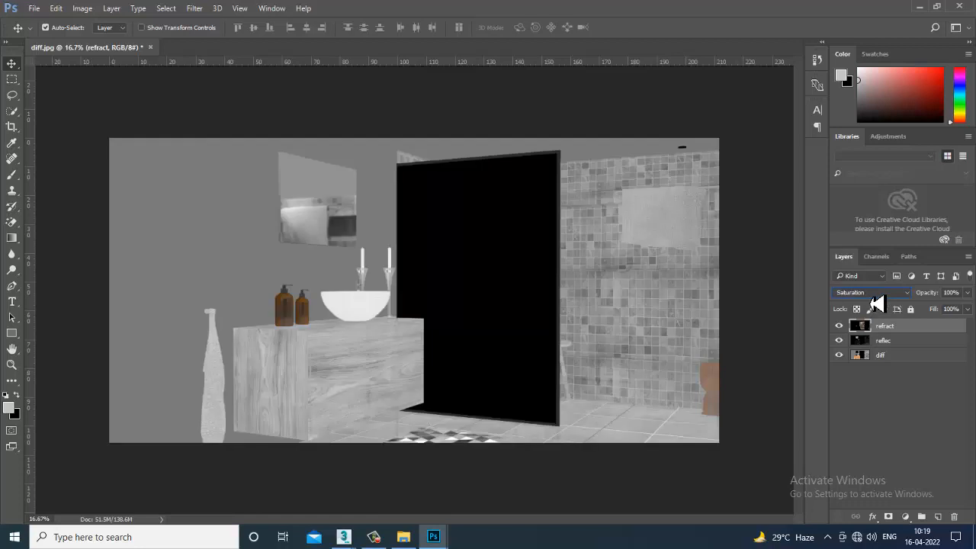
- Compare Lighten with Screen on the refract layer and set its blend mode to Screen
left_click(872, 294)
left_click(881, 370)
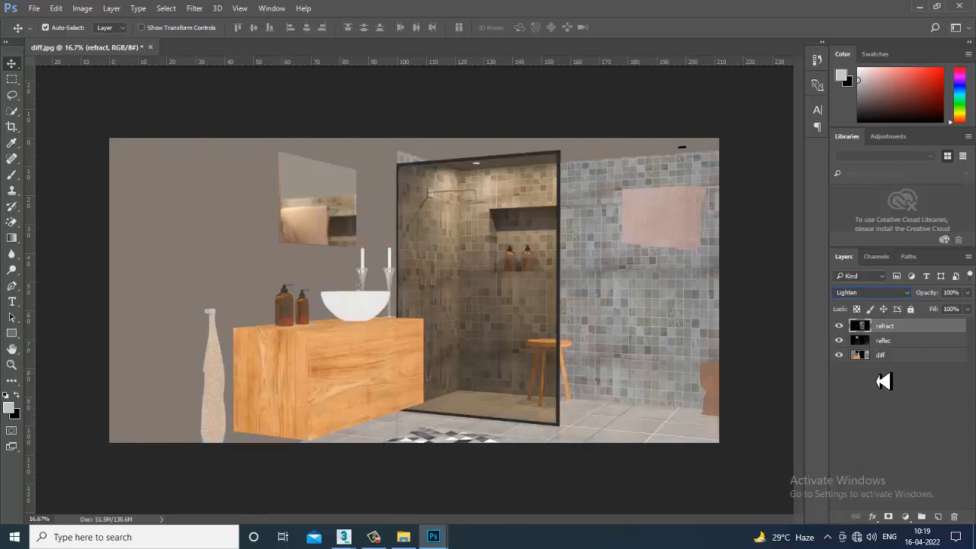
key("Down")
key("Up")
key("Down")
- Switch the Screen-blended refract layer off and on repeatedly to examine its effect on the glass and bottles
left_click(840, 327)
left_click(840, 326)
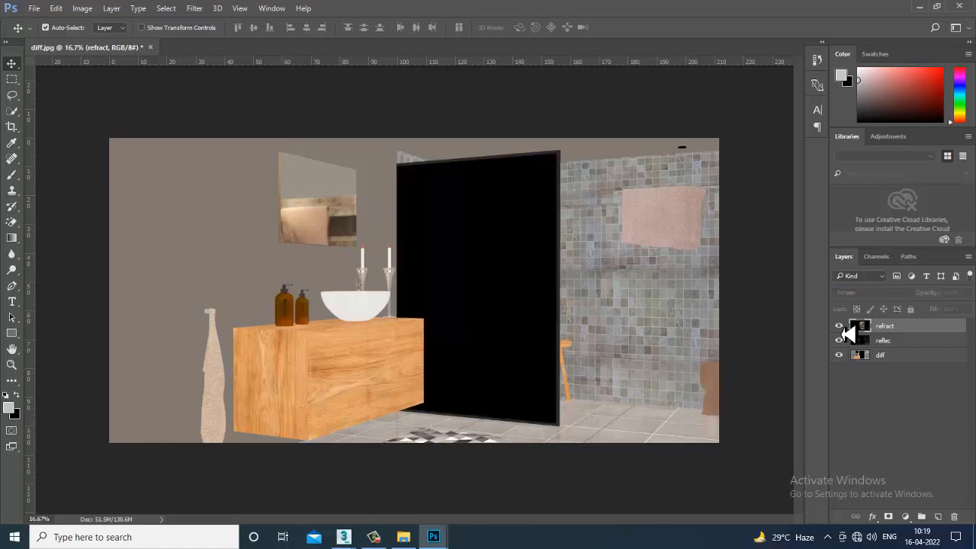
left_click(840, 327)
left_click(839, 326)
left_click(840, 326)
left_click(840, 326)
left_click(840, 326)
left_click(839, 326)
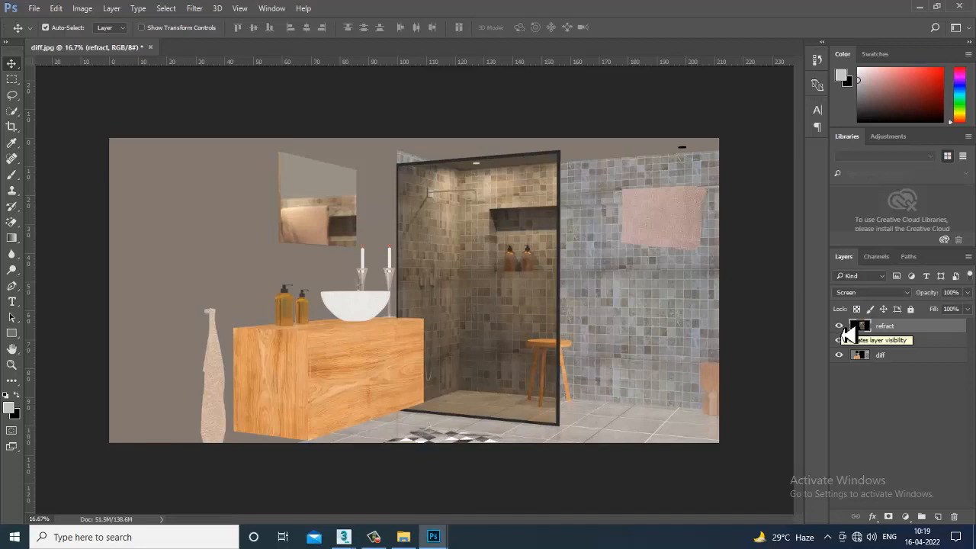
left_click(842, 327)
left_click(842, 327)
left_click(842, 327)
left_click(842, 327)
- Open the lighting render pass from the Pa folder and unlock its background layer
left_click(34, 8)
key("Escape")
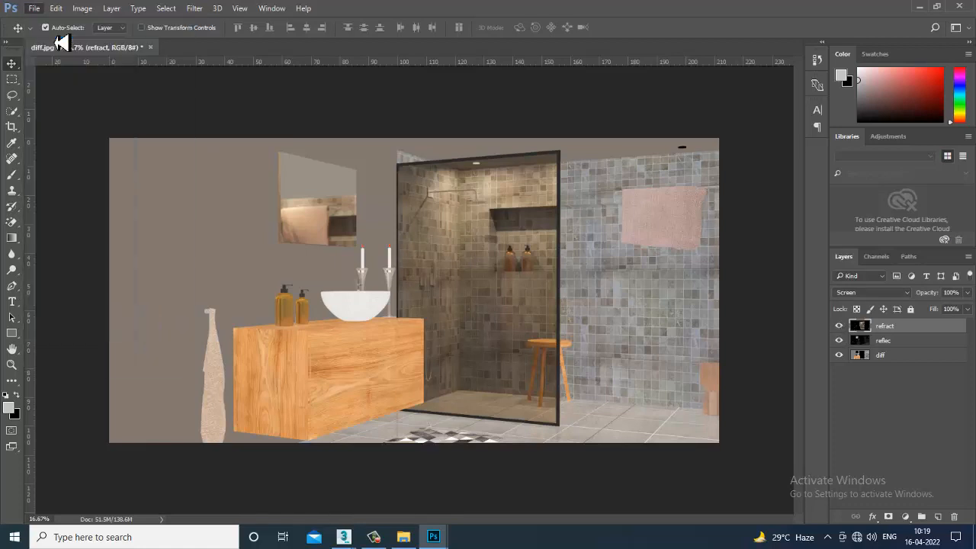
key("ctrl+o")
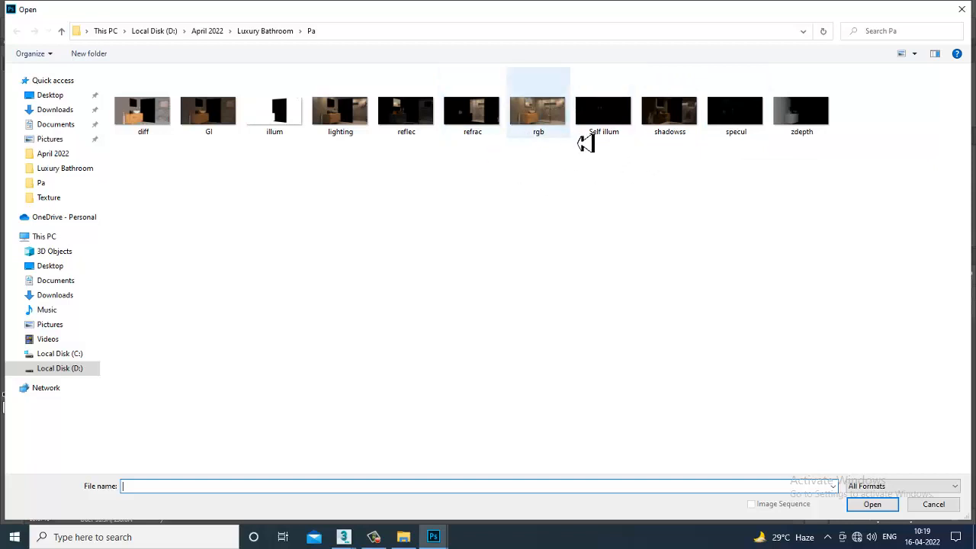
double_click(353, 126)
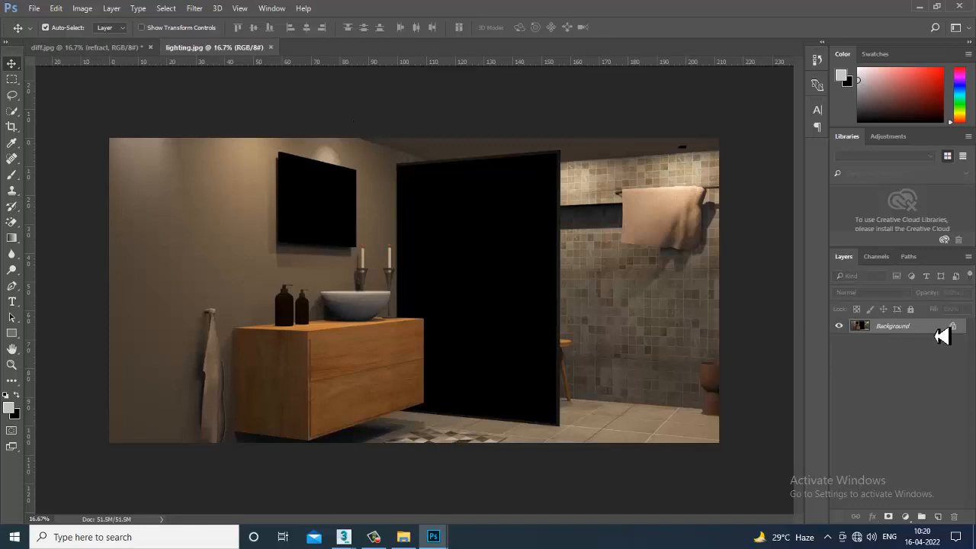
left_click(957, 328)
- Copy the lighting pass layer from lighting.jpg into diff.jpg and align it with the canvas
left_click_drag(236, 50, 849, 409)
left_click_drag(862, 442, 377, 333)
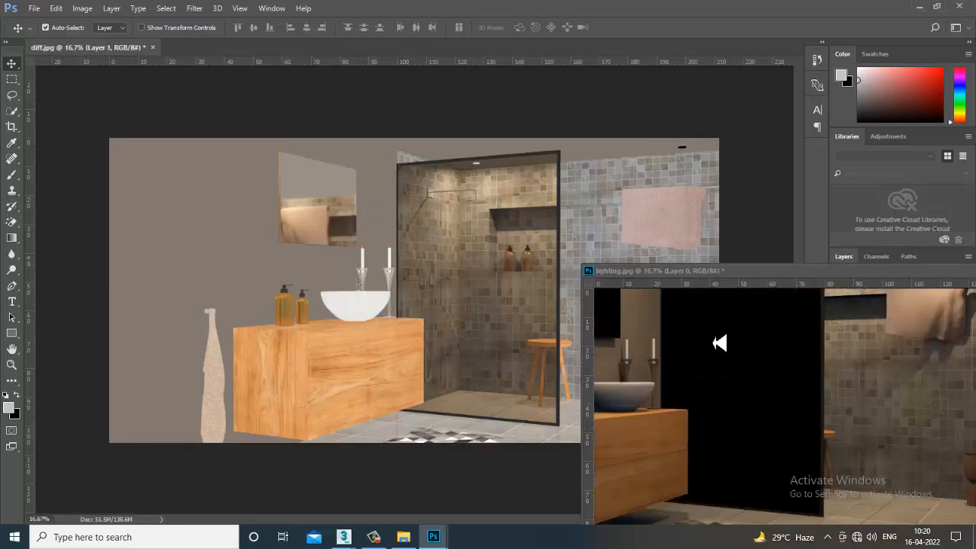
left_click_drag(797, 272, 238, 222)
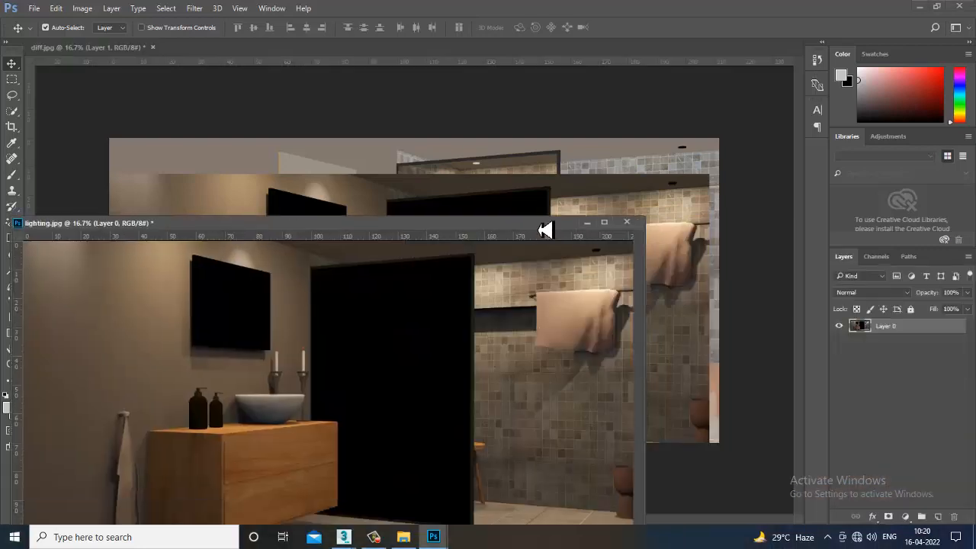
left_click(584, 222)
left_click_drag(585, 243, 433, 262)
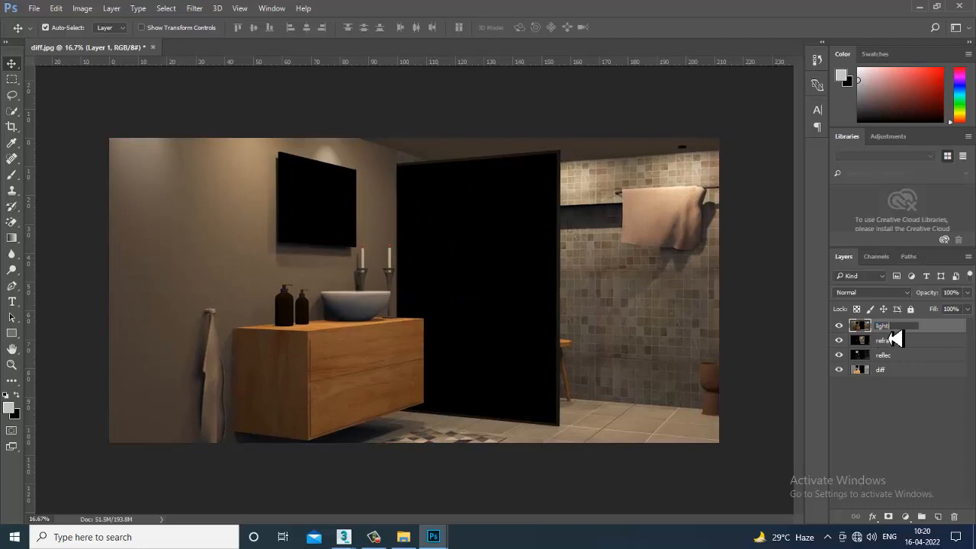
- Name the lighting pass layer lighti and preview blend modes on it, from Color Burn through Lighten and Hard Mix to Luminosity
key("Return")
left_click(871, 292)
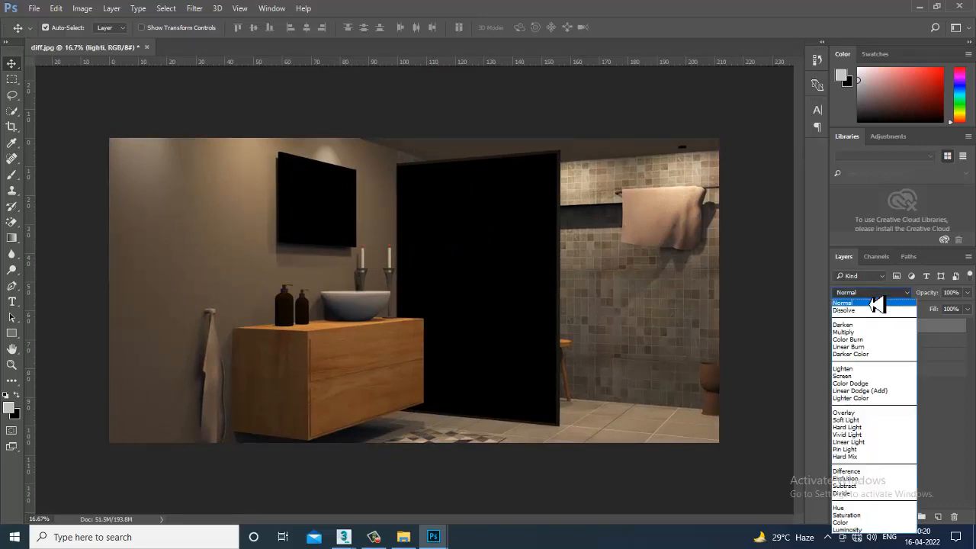
left_click(871, 311)
key("Down")
key("Down")
key("Down")
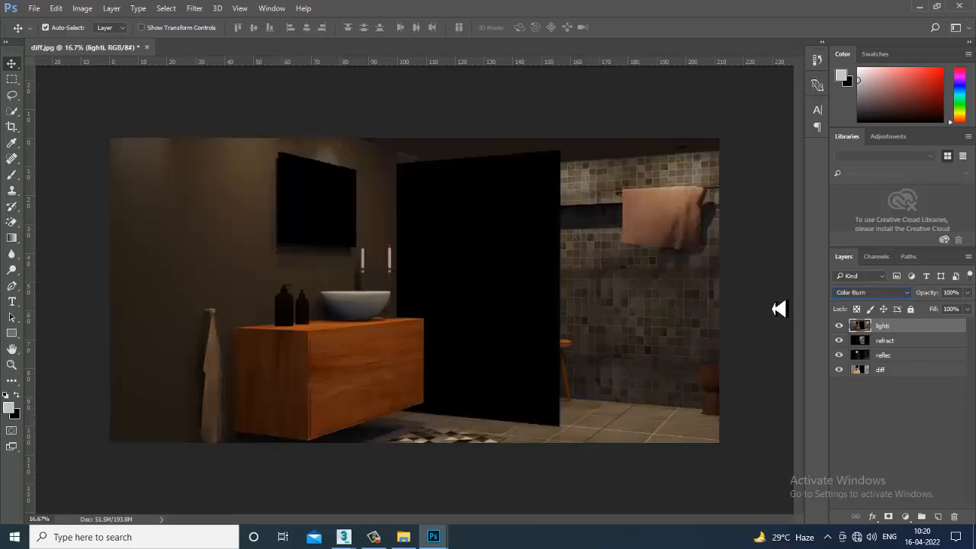
key("Down")
key("Down")
key("Down")
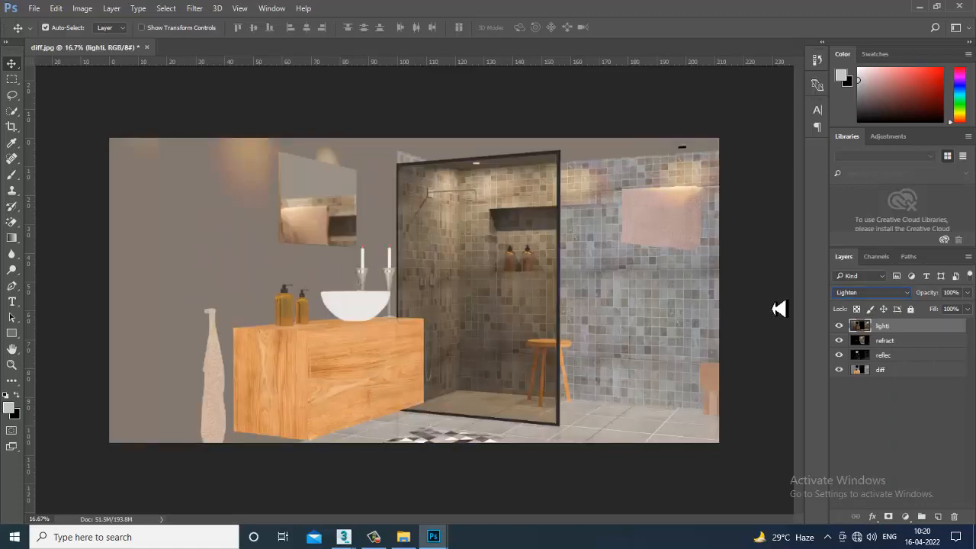
key("Down")
key("Down")
key("Down")
key("Down")
key("Down")
key("Down")
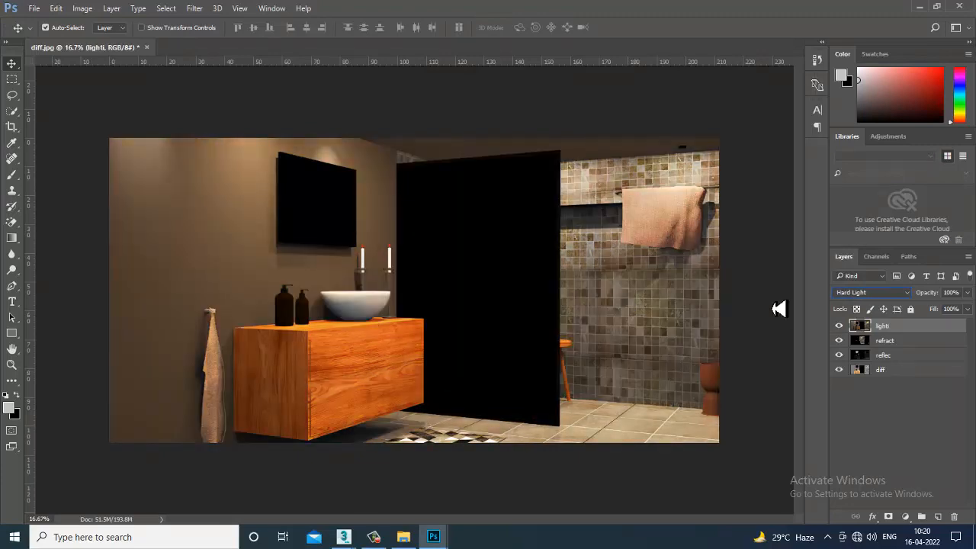
key("Down")
key("Down")
key("Down")
key("Down")
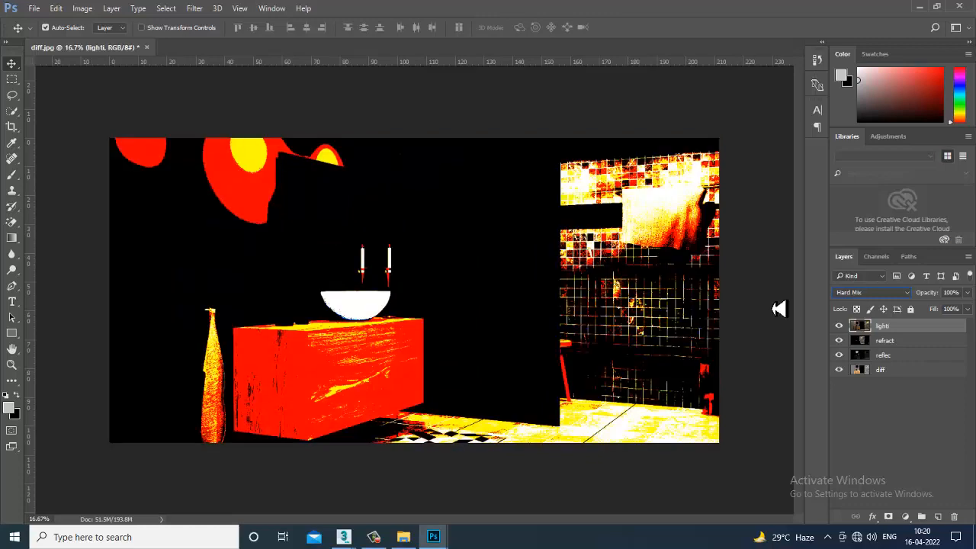
key("Down")
key("Down")
key("Down")
key("Down")
key("Down")
key("Down")
key("Down")
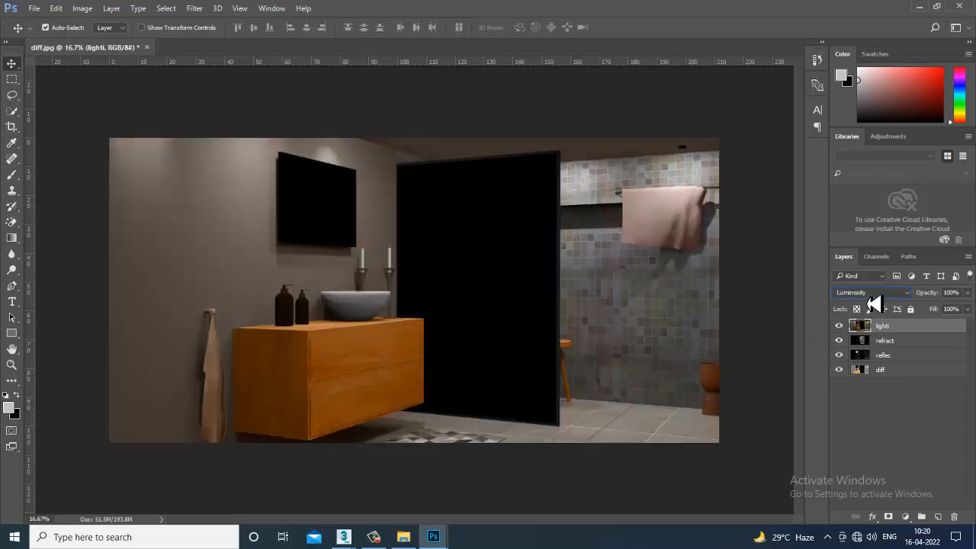
- Go through the blend modes again from Normal and set the lighti layer to Screen
left_click(874, 294)
left_click(875, 309)
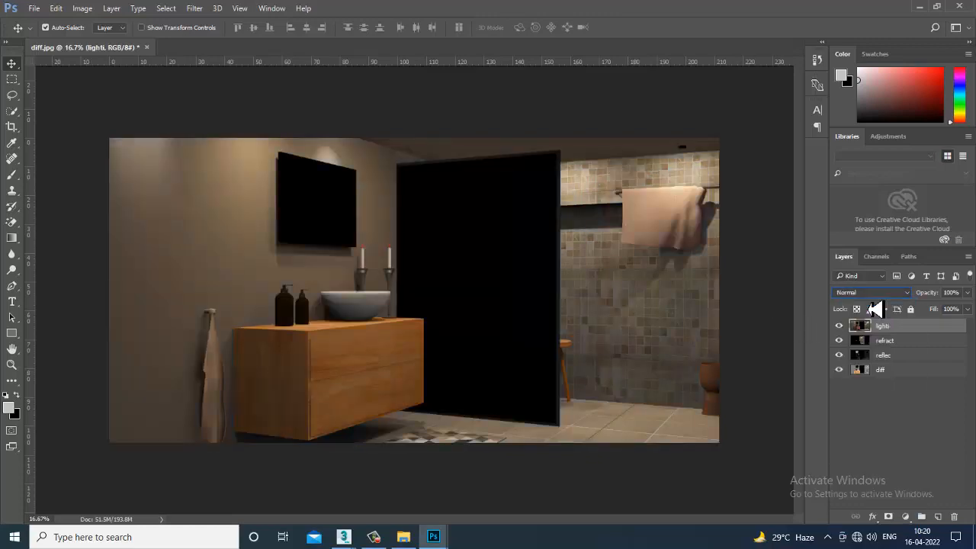
key("Down")
key("Down")
key("Down")
key("Down")
key("Down")
key("Down")
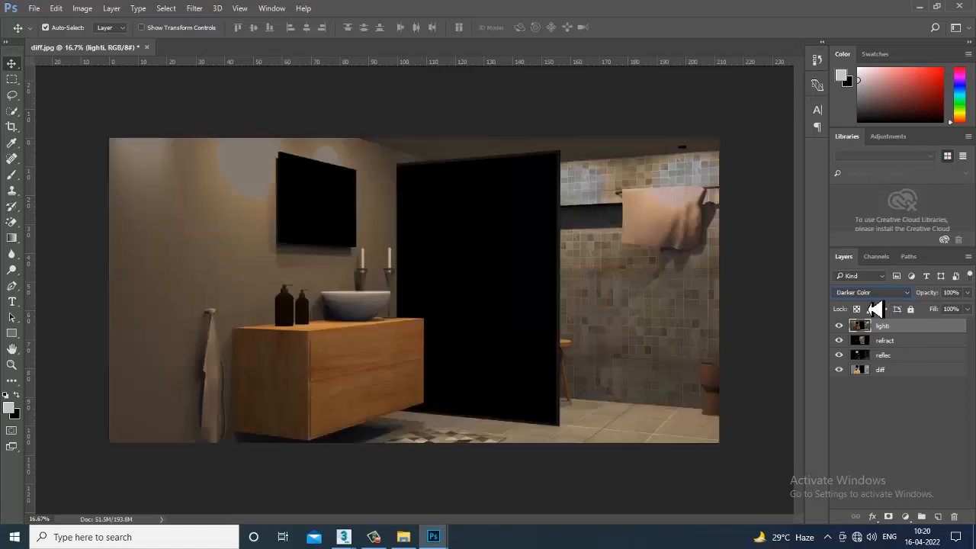
key("Down")
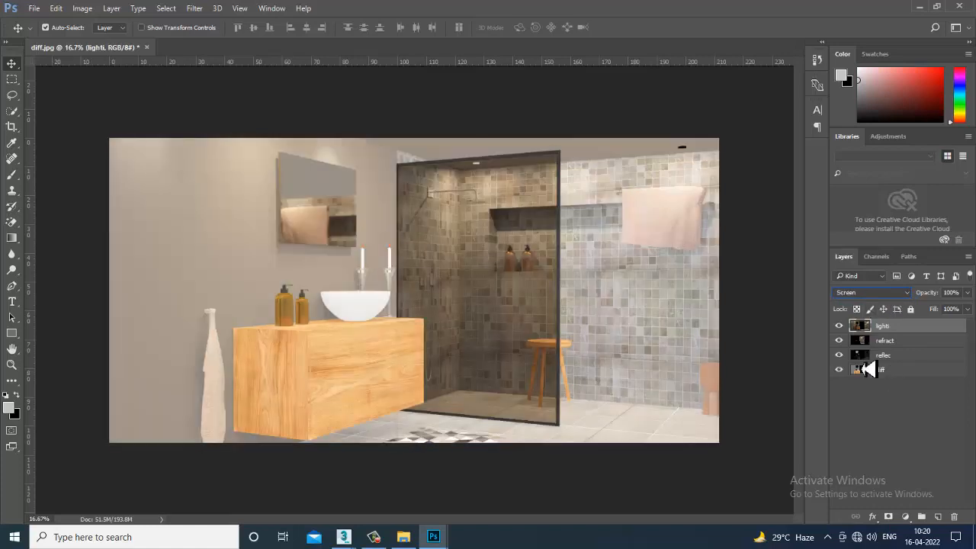
- Preview the lighti layer in Linear Dodge (Add), Soft Light and Hard Light, and return it to Screen
left_click(875, 298)
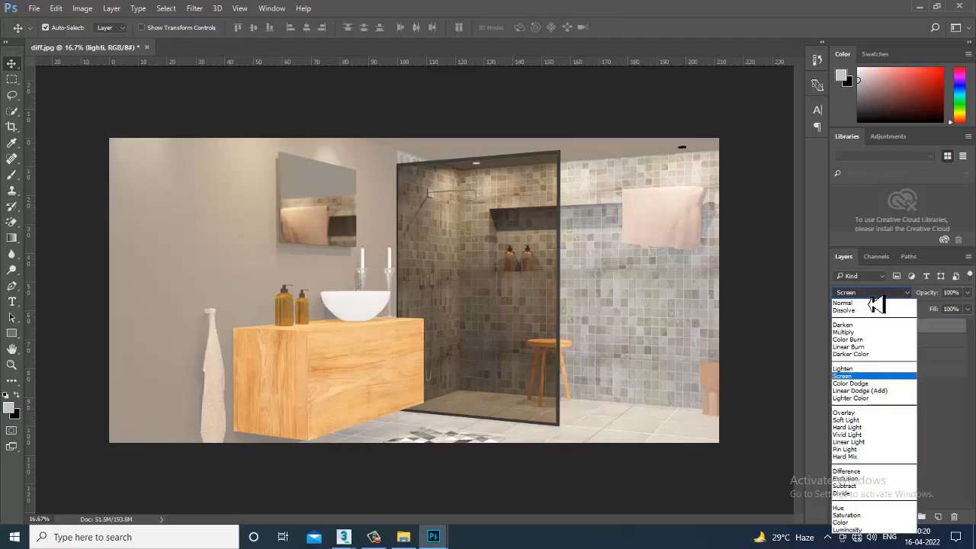
left_click(889, 391)
key("Down")
key("Down")
key("Down")
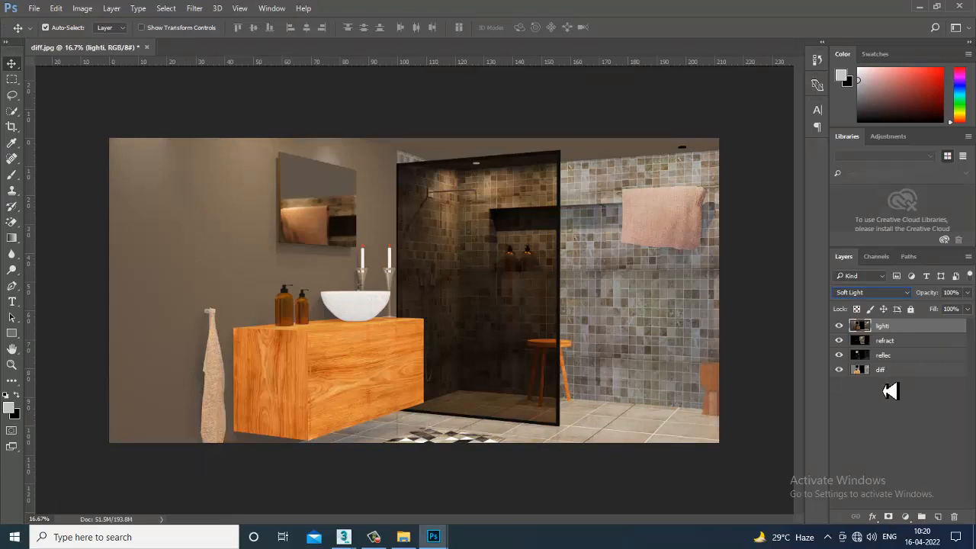
key("Down")
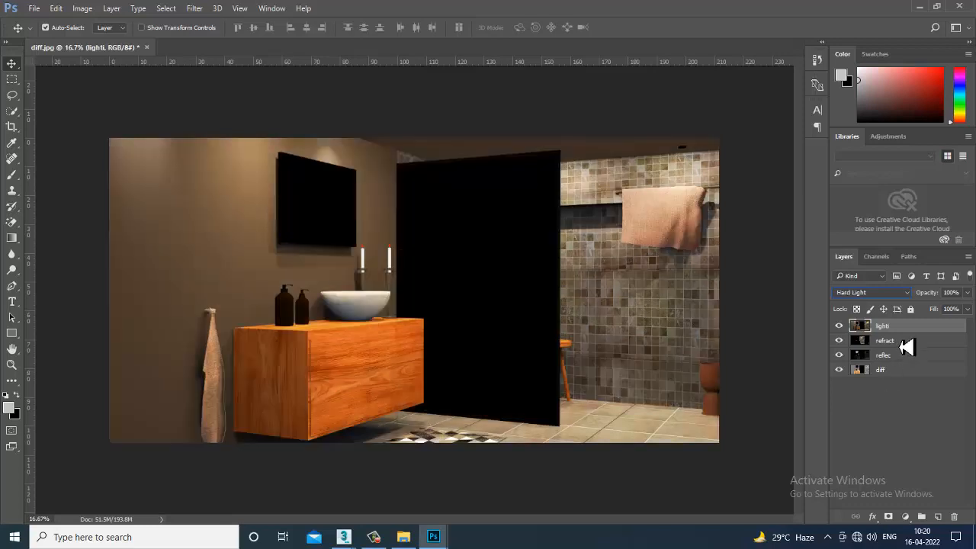
left_click(883, 295)
left_click(842, 376)
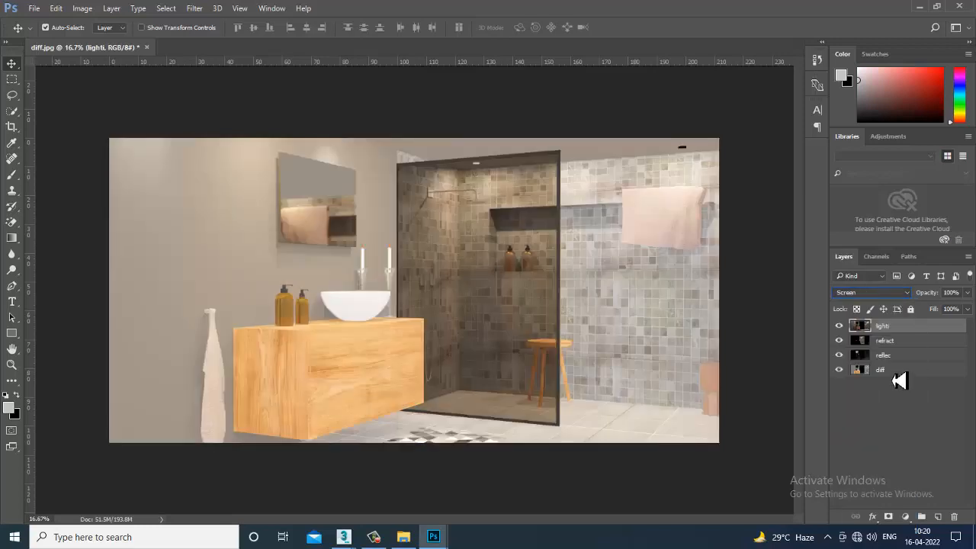
- With the lighti layer hidden, open the Self illum render pass from the Pa folder and unlock its background layer
left_click(839, 326)
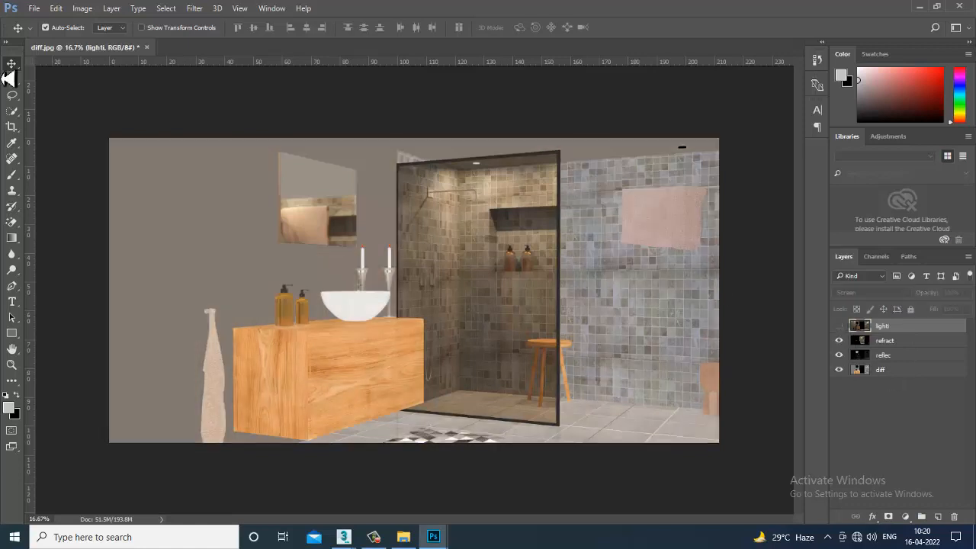
left_click(34, 9)
left_click(38, 29)
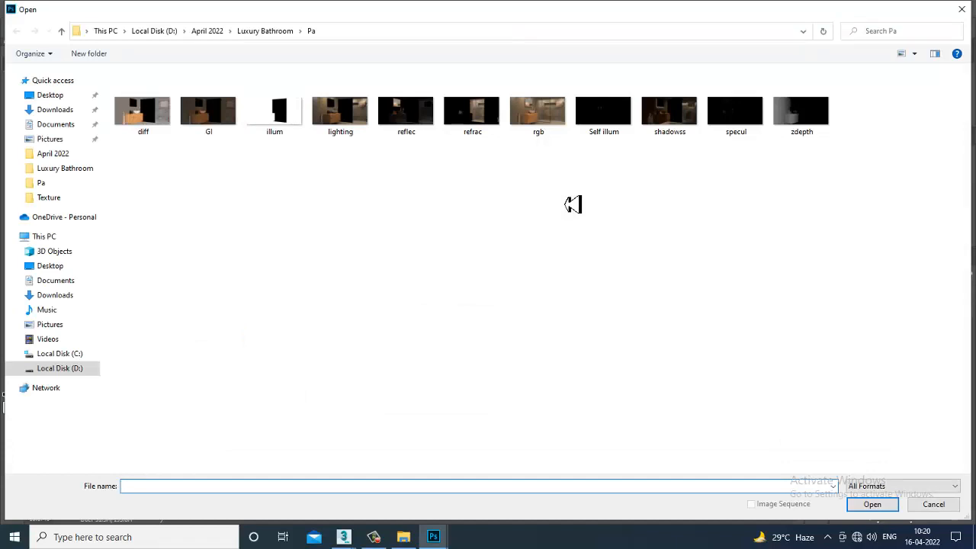
double_click(613, 118)
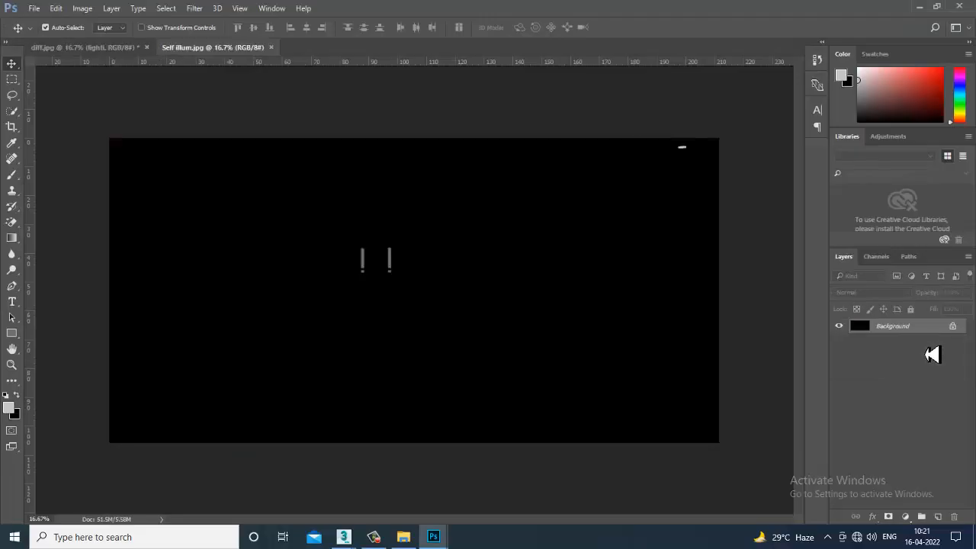
left_click(954, 328)
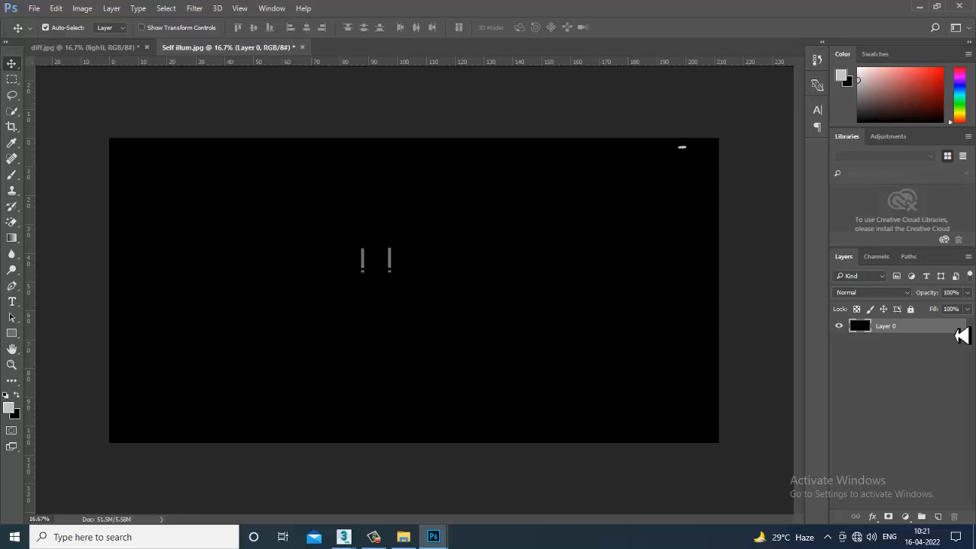
- Copy the self-illumination layer from Self illum.jpg into diff.jpg and align it with the canvas
left_click_drag(278, 48, 680, 387)
left_click_drag(743, 414, 399, 297)
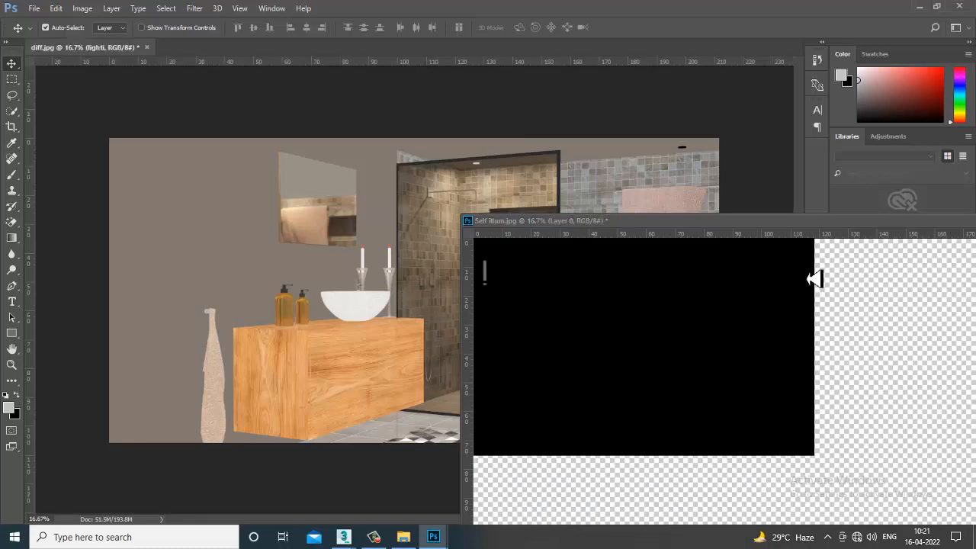
left_click_drag(824, 221, 506, 217)
left_click(714, 215)
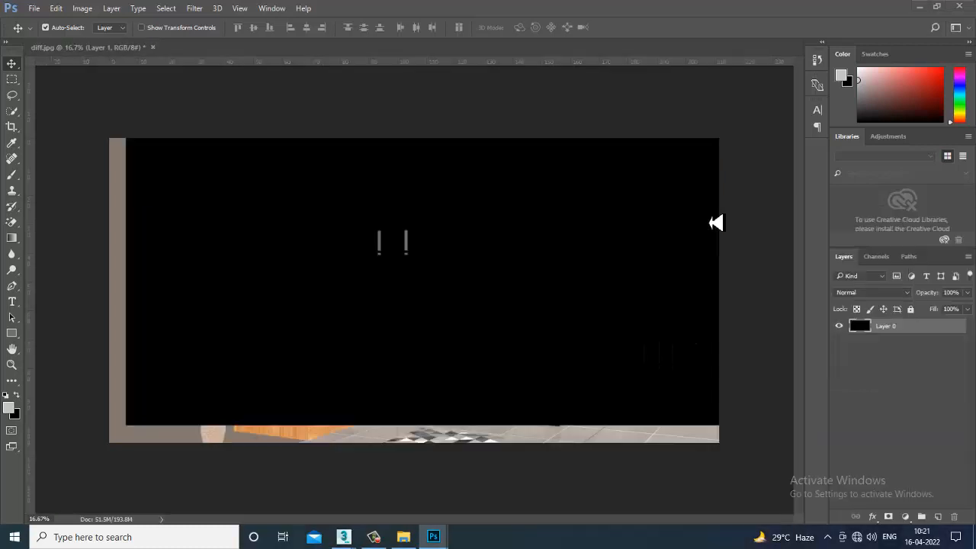
left_click_drag(486, 284, 469, 300)
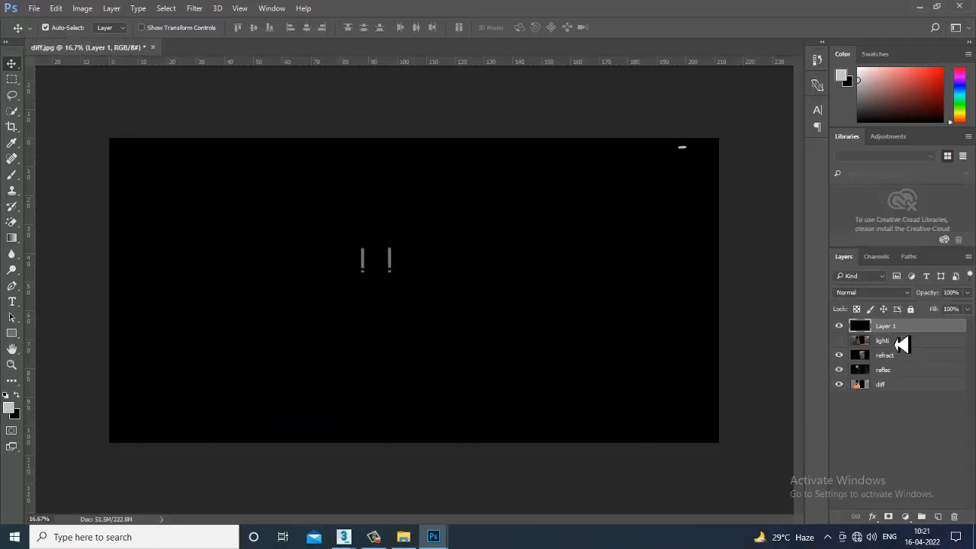
- Move the self-illumination layer below lighti and name it SI
left_click_drag(897, 331, 898, 352)
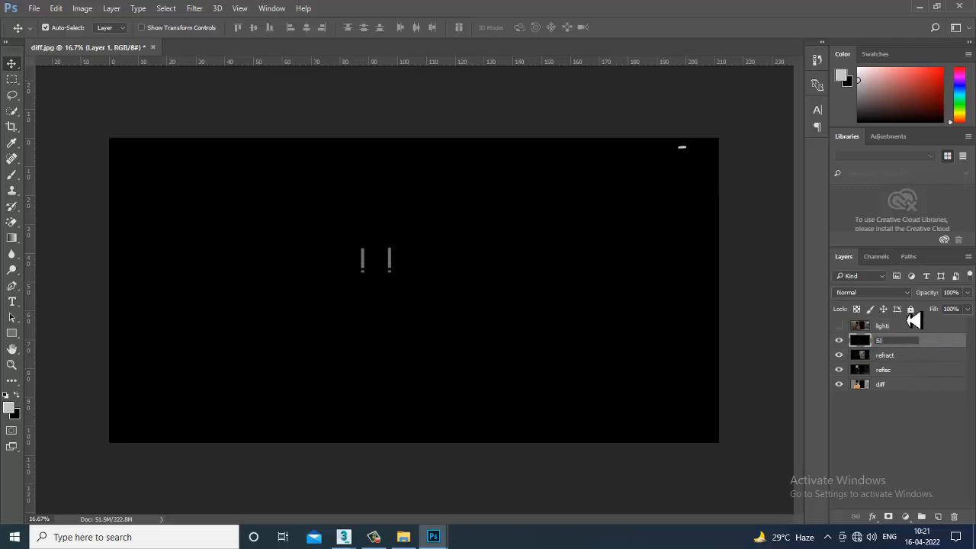
key("Return")
- Set the SI layer's blend mode to Screen and toggle its visibility to compare the effect
left_click(873, 294)
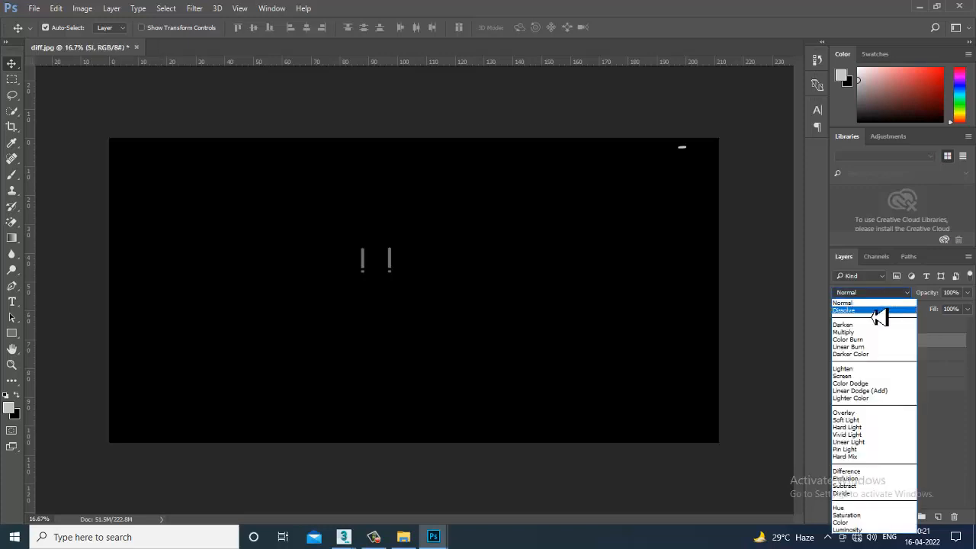
left_click(879, 311)
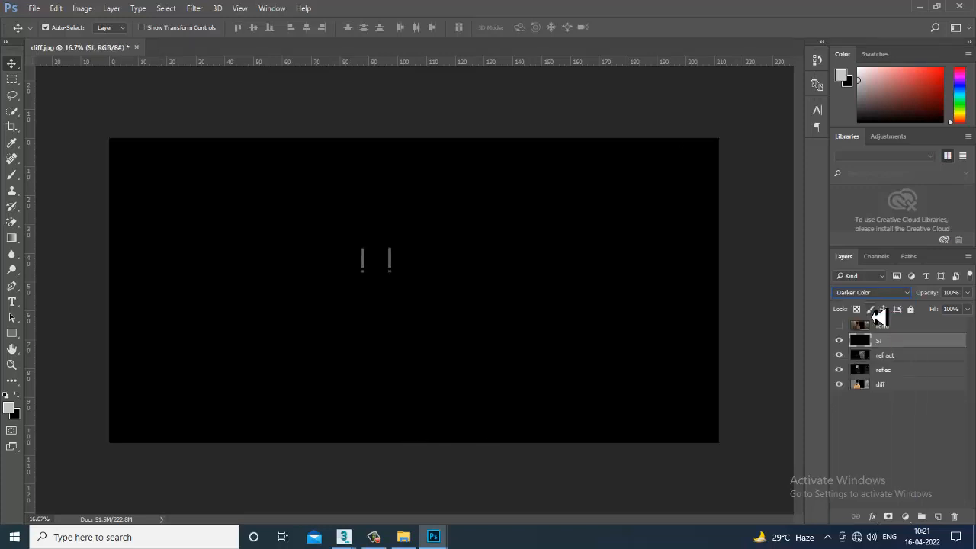
key("Down")
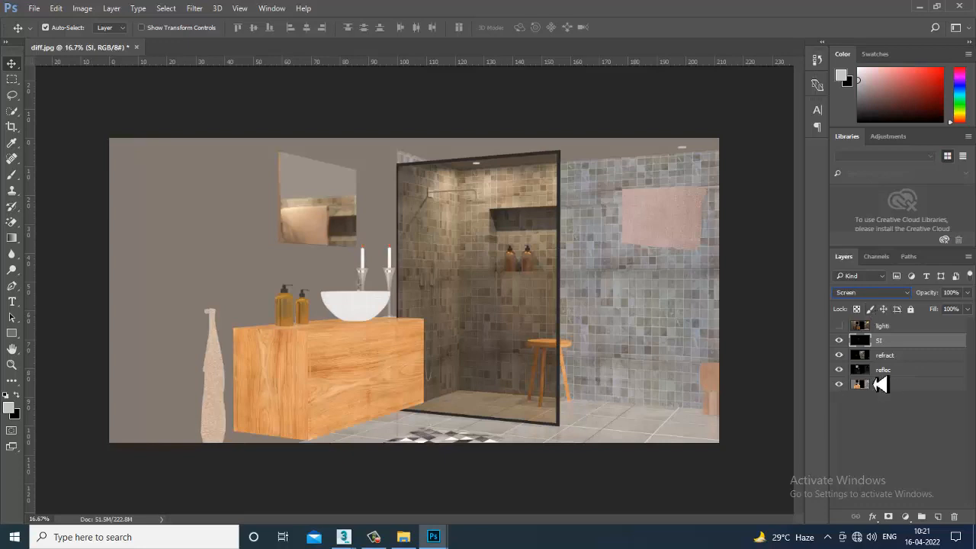
left_click(840, 344)
left_click(840, 345)
left_click(839, 340)
- Preview further blend modes on the SI layer, from Color Dodge through Hard Mix to Color, and return it to Screen
left_click(882, 294)
left_click(875, 384)
key("Down")
key("Down")
key("Down")
key("Down")
key("Down")
key("Down")
key("Down")
key("Down")
key("Down")
key("Down")
key("Down")
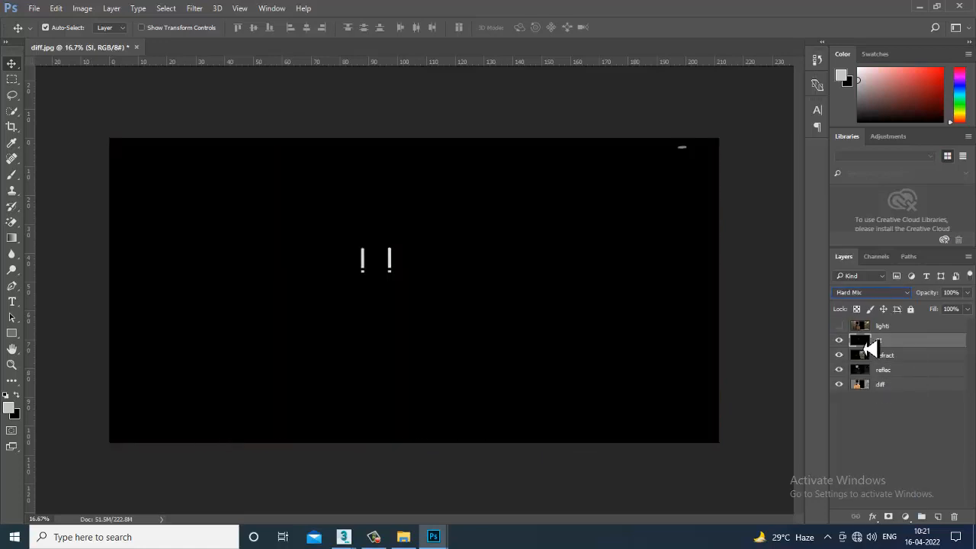
key("Down")
key("Down")
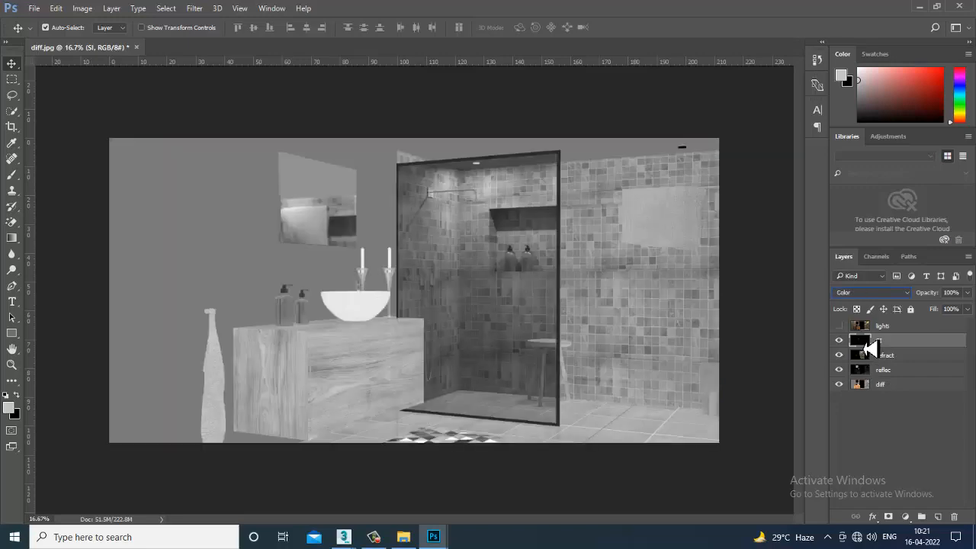
key("Down")
left_click(884, 297)
left_click(886, 294)
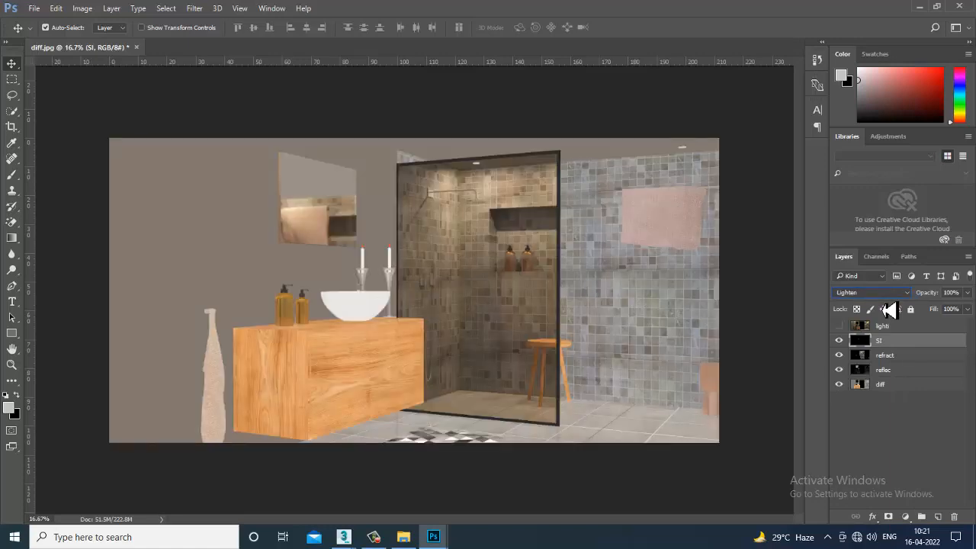
- Show the lighti layer again, preview Multiply on it and set it back to Screen
left_click(839, 325)
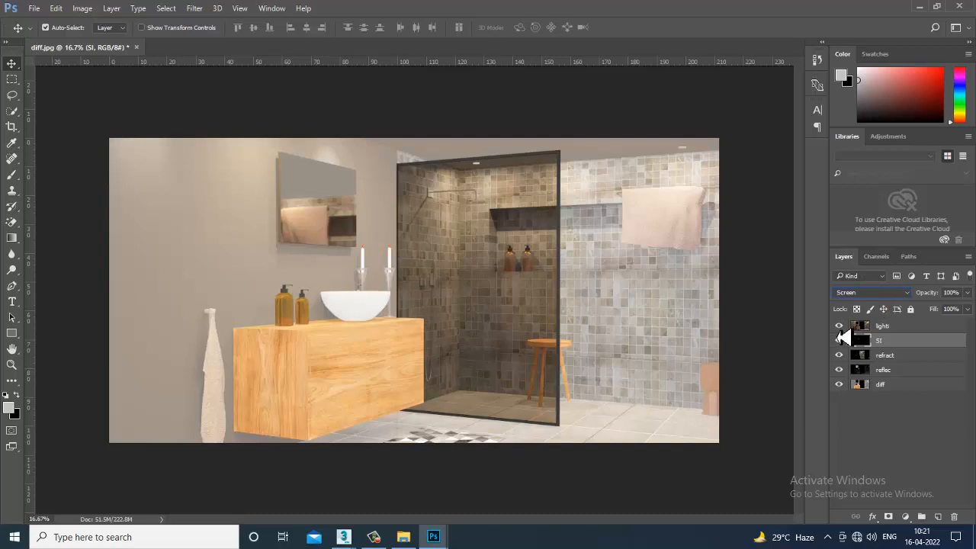
left_click(904, 326)
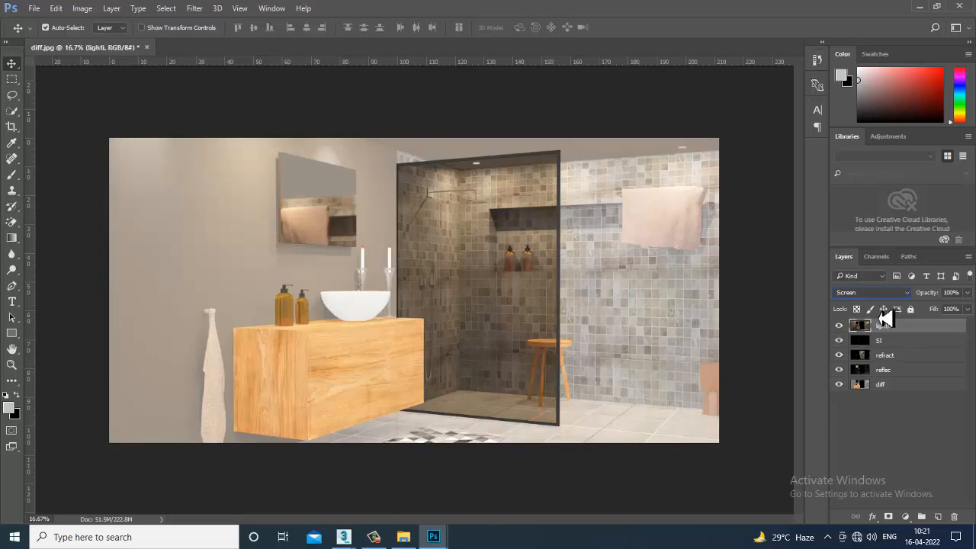
left_click(877, 293)
left_click(877, 332)
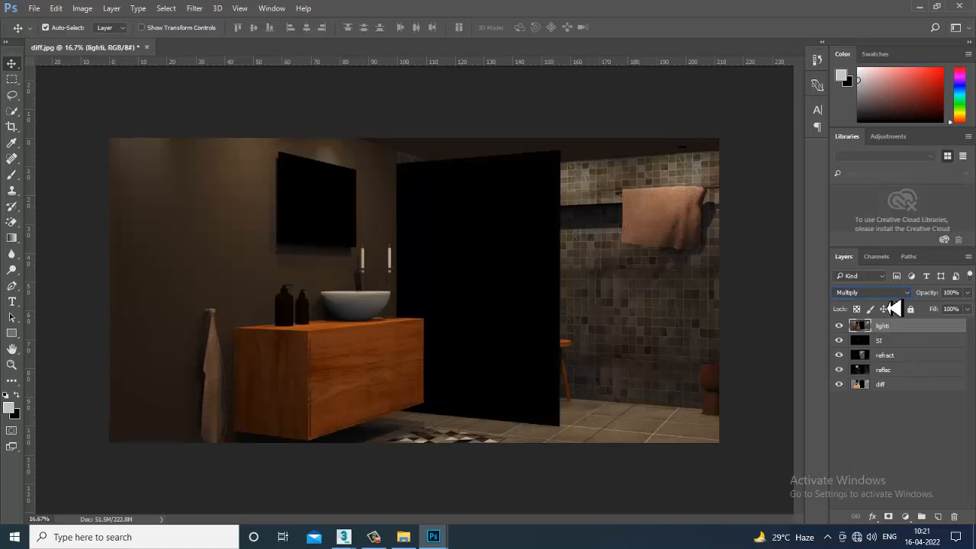
key("Down")
key("Down")
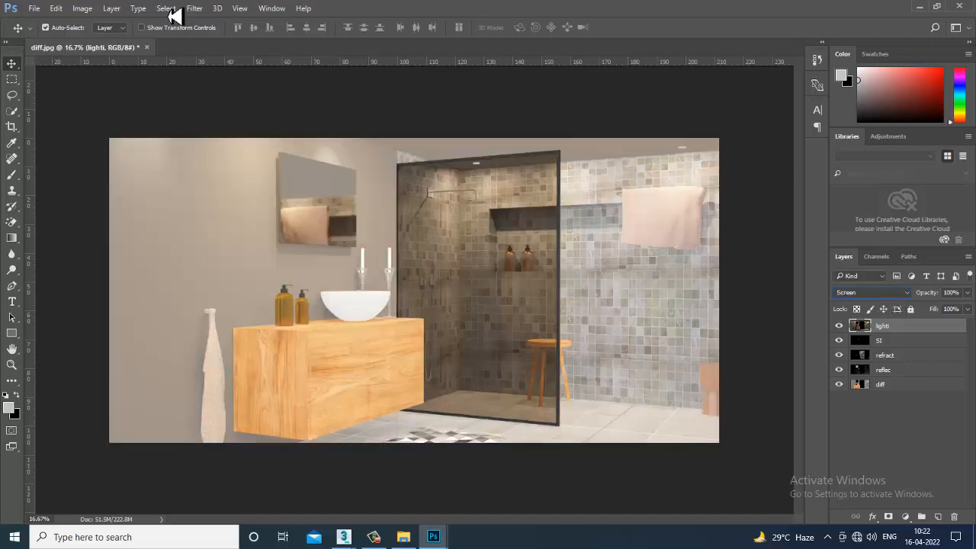
- Open the GI render pass from the Pa folder and unlock its background layer
left_click(36, 10)
left_click(47, 31)
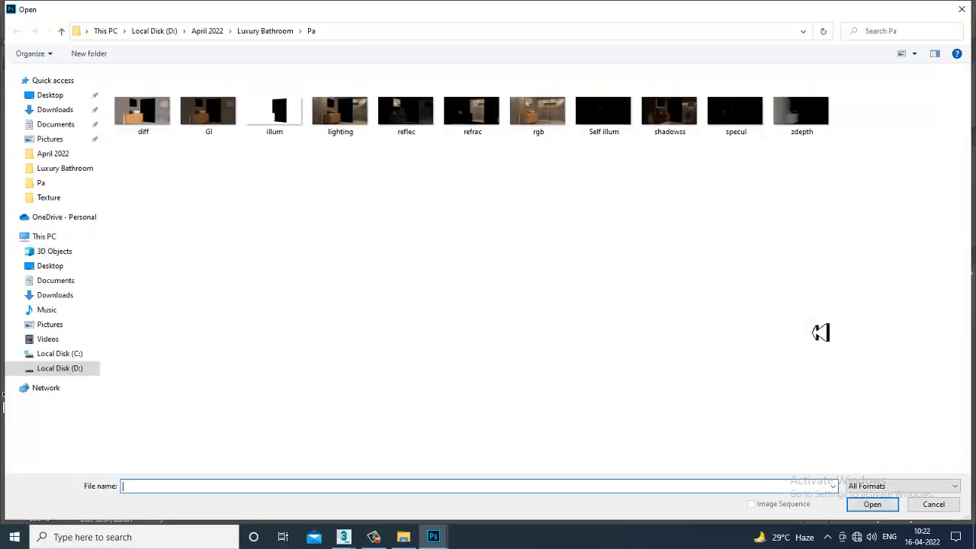
double_click(218, 127)
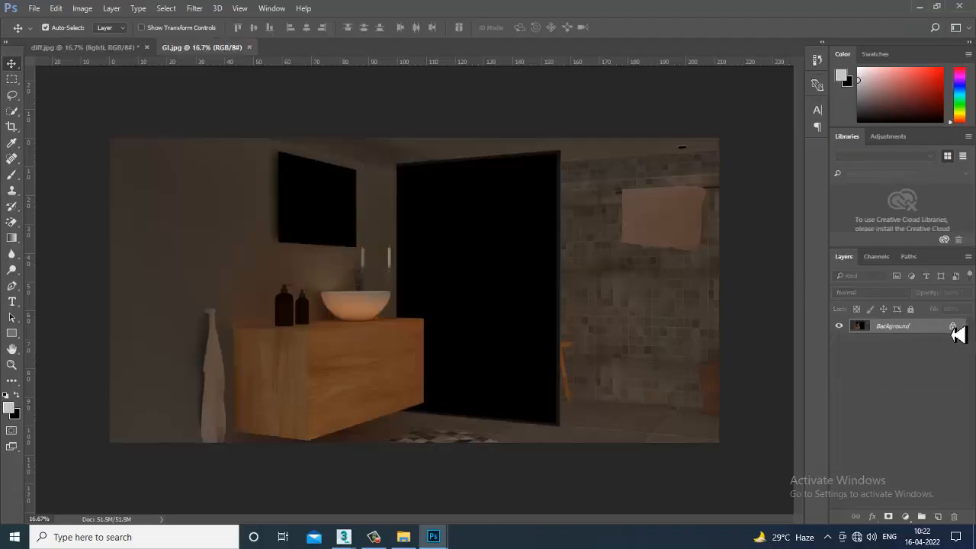
left_click(953, 327)
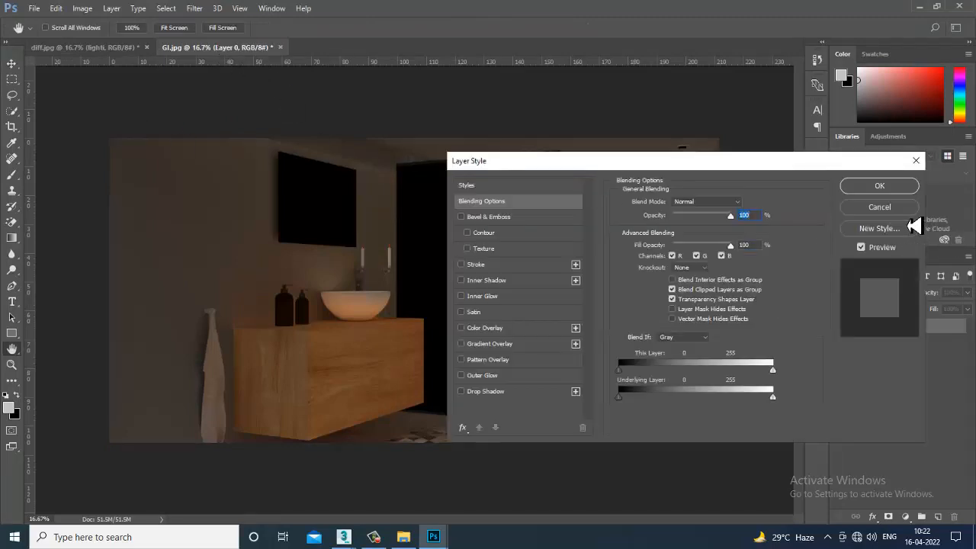
key("Escape")
- Copy the GI pass layer from GI.jpg into diff.jpg and align it with the canvas
left_click_drag(211, 52, 627, 229)
left_click_drag(828, 409, 408, 311)
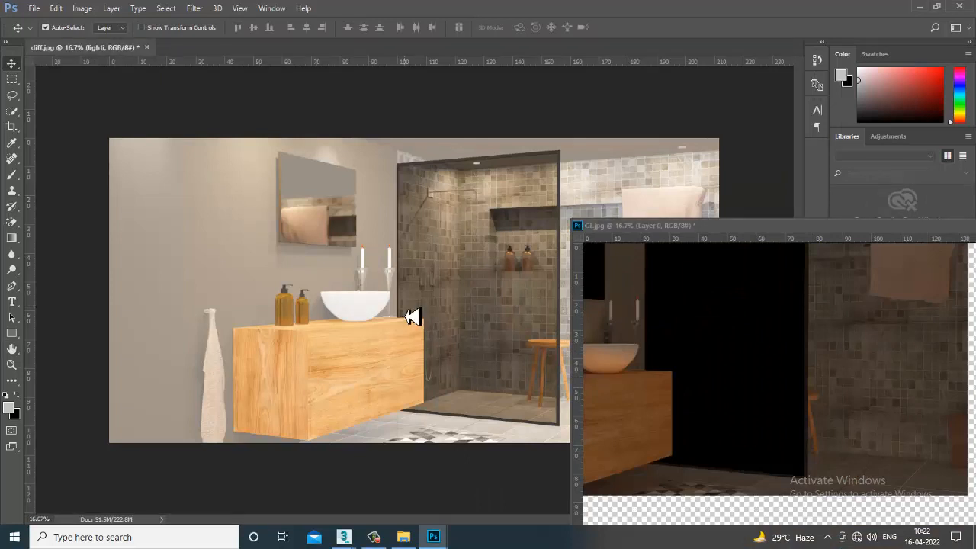
double_click(765, 226)
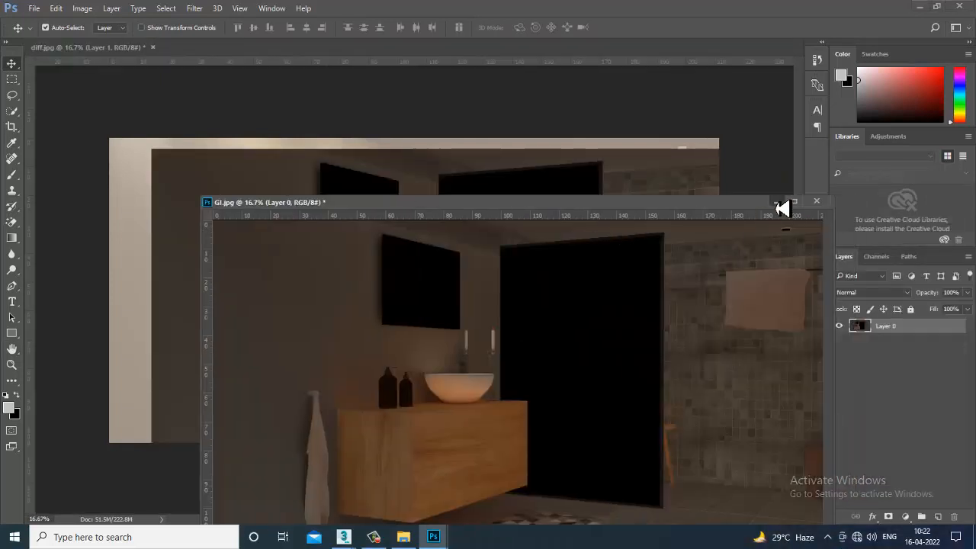
left_click(777, 201)
left_click_drag(521, 250, 478, 239)
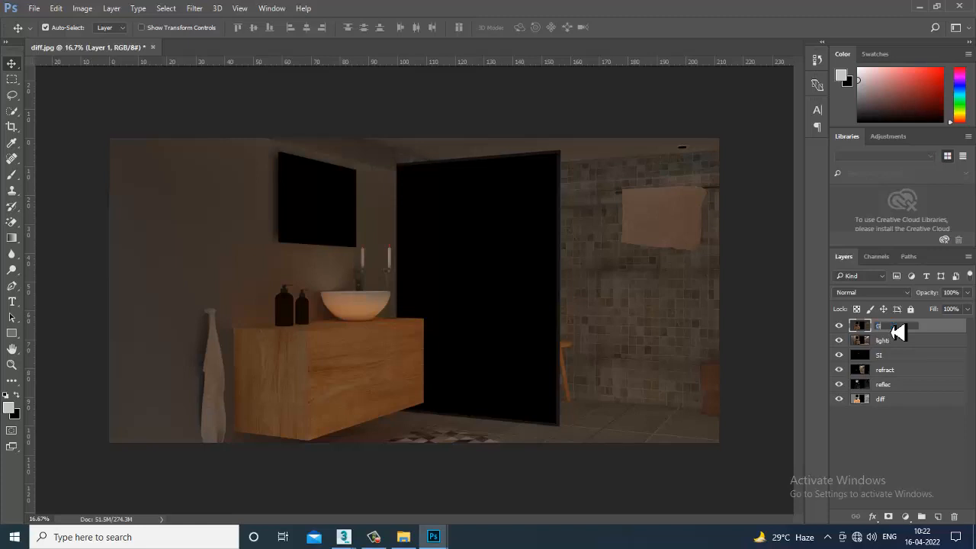
- Name the global illumination layer GI and preview blend modes on it from Multiply through Lighten to Lighter Color
key("Return")
left_click(869, 292)
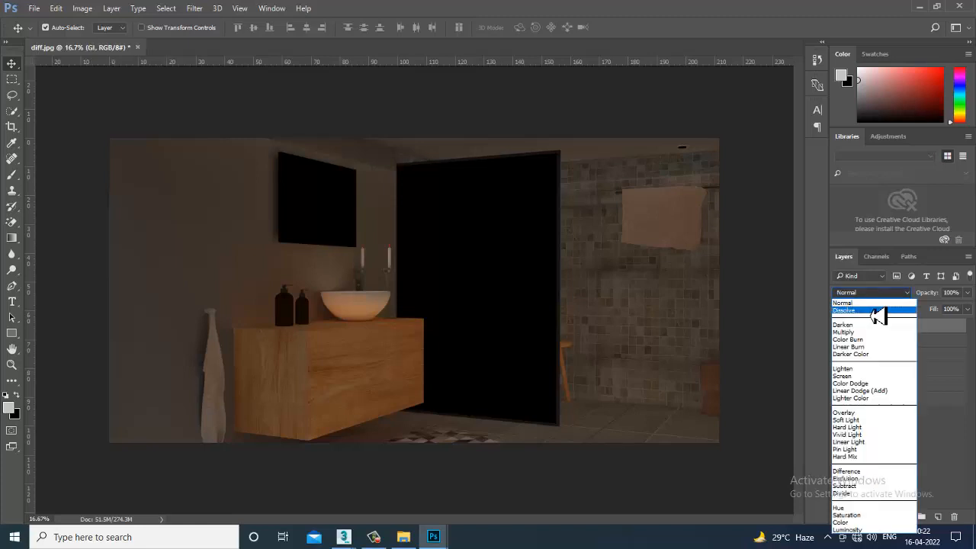
left_click(878, 310)
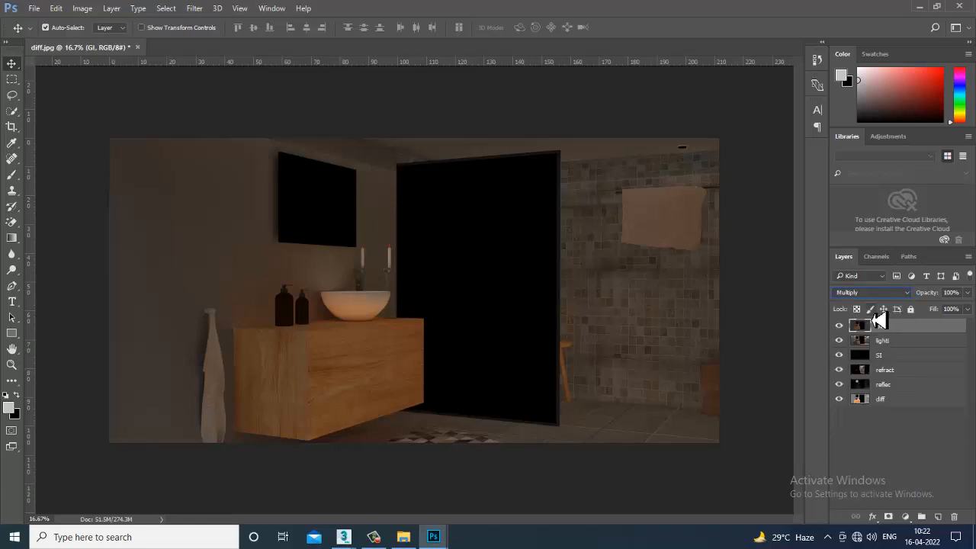
key("Down")
key("Down")
key("Down")
key("Down")
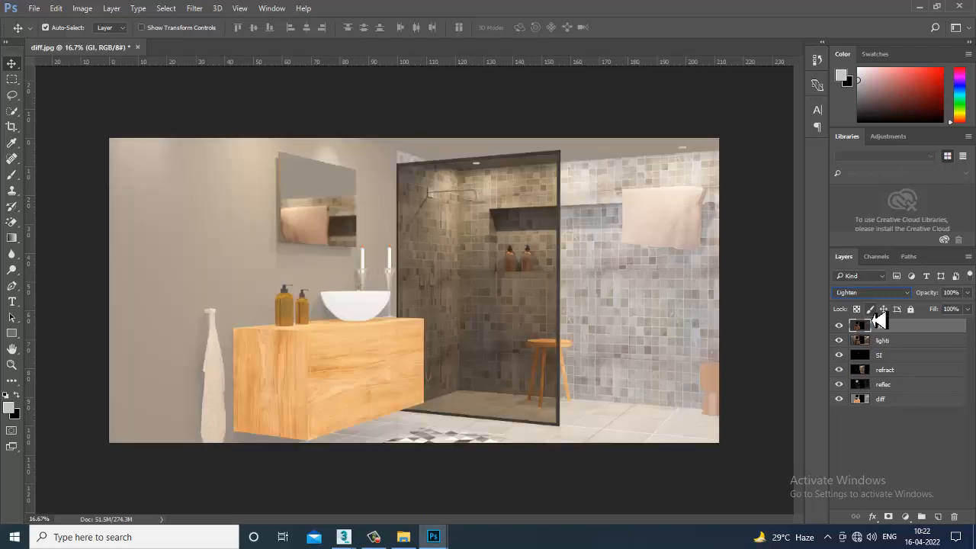
key("Down")
key("Down")
key("Down")
key("Down")
key("Down")
key("Down")
- Check the GI layer's opacity control and toggle the layer's visibility to compare its Lighter Color effect
left_click(966, 292)
mouse_move(967, 308)
left_mouse_down()
mouse_move(946, 314)
mouse_move(969, 313)
left_mouse_up()
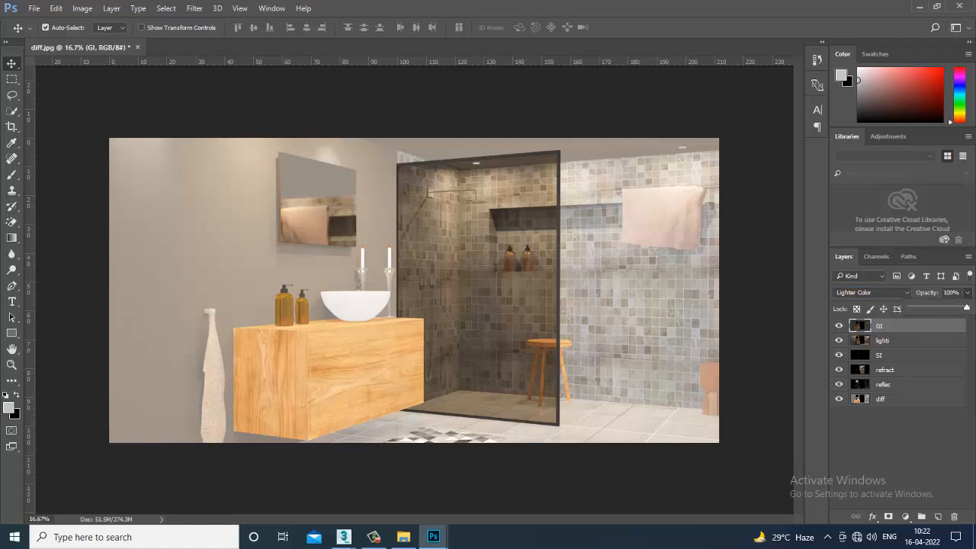
left_click(840, 327)
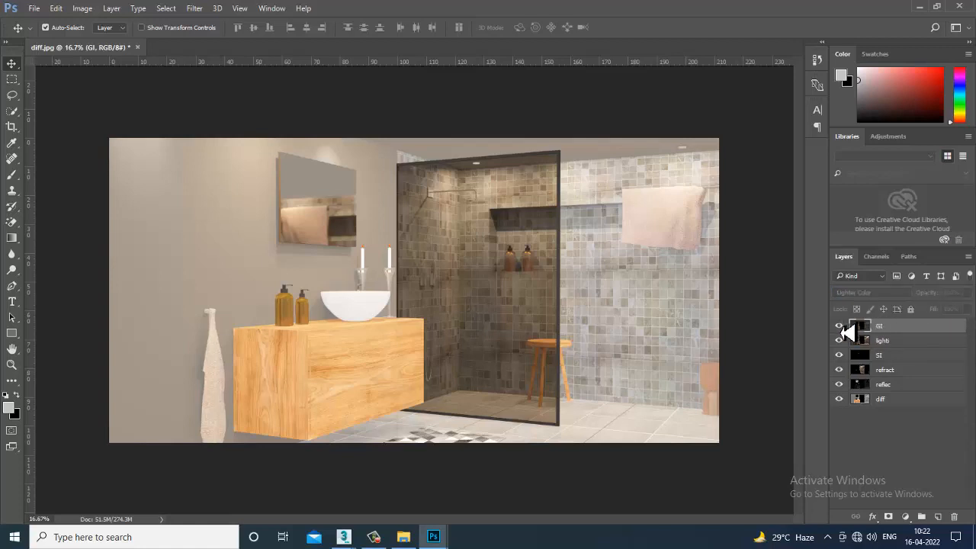
left_click(841, 327)
- Preview blend modes on the GI layer from Soft Light through Vivid Light, Pin Light and Difference to Luminosity
left_click(860, 294)
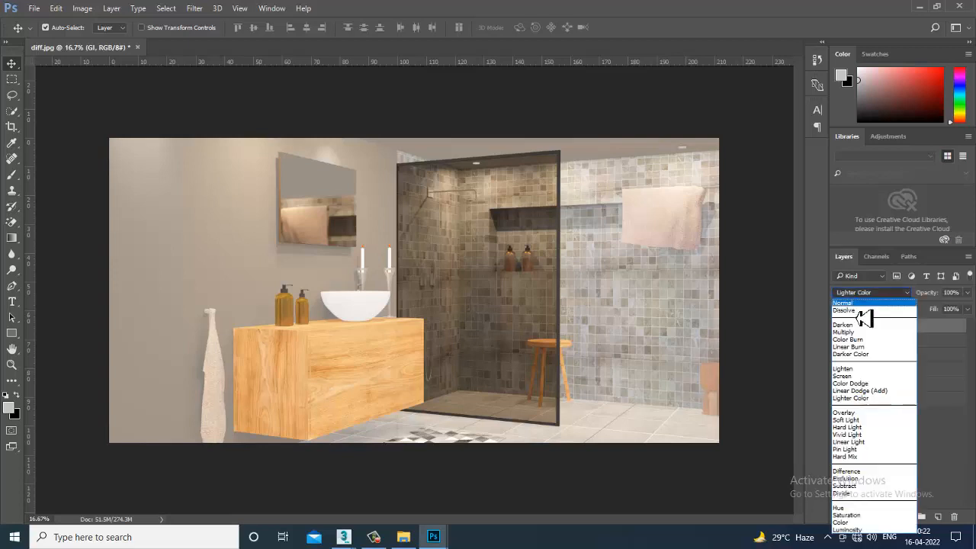
left_click(869, 419)
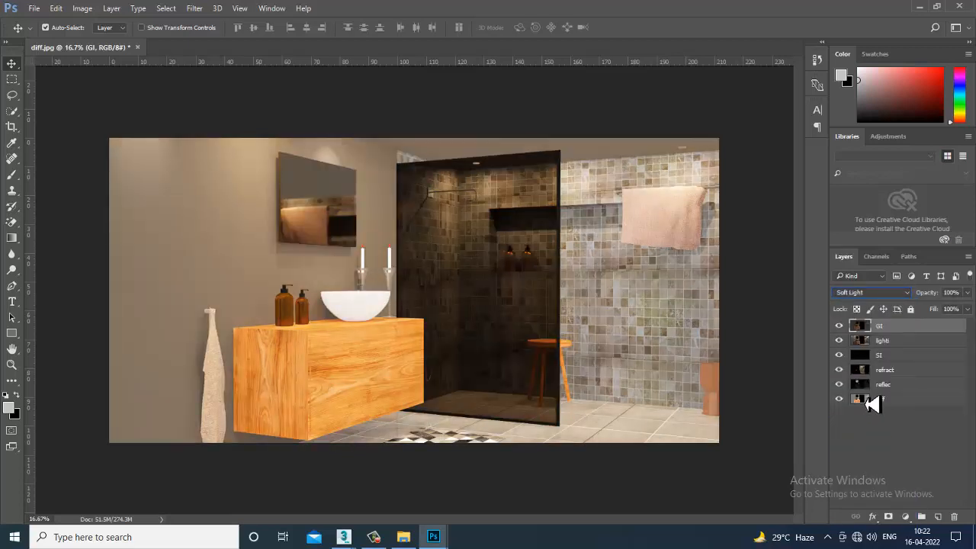
key("Down")
key("Down")
key("Down")
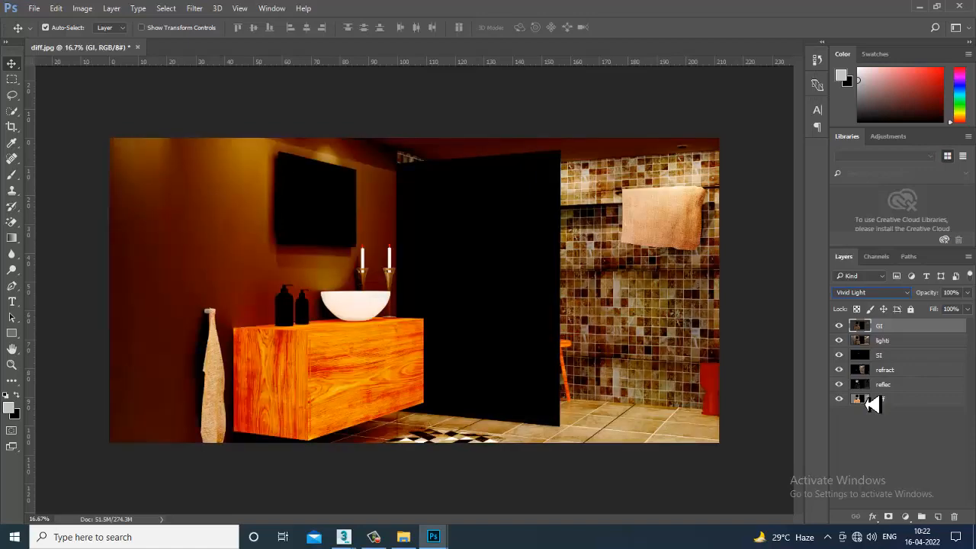
key("Down")
key("Down")
key("Up")
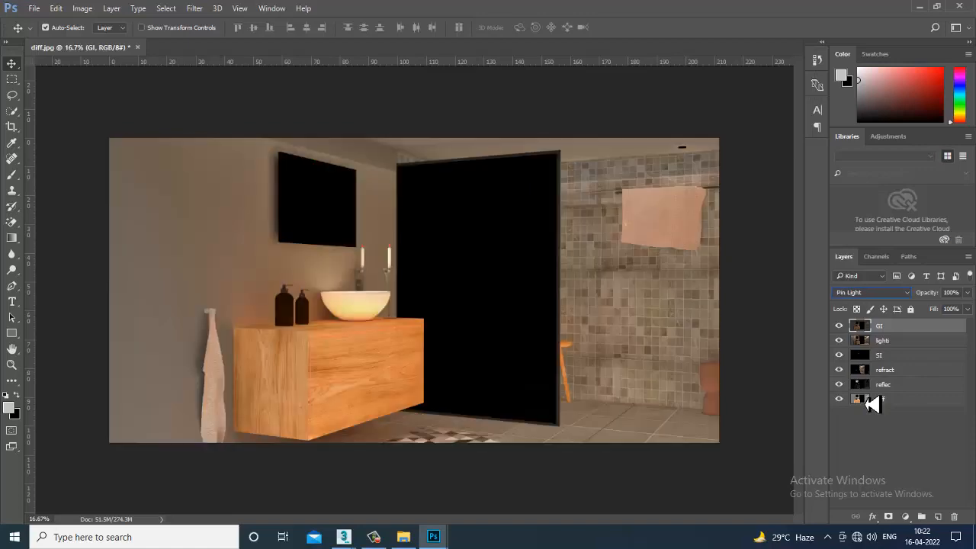
key("Down")
key("Down")
key("Down")
key("Down")
key("Down")
key("Down")
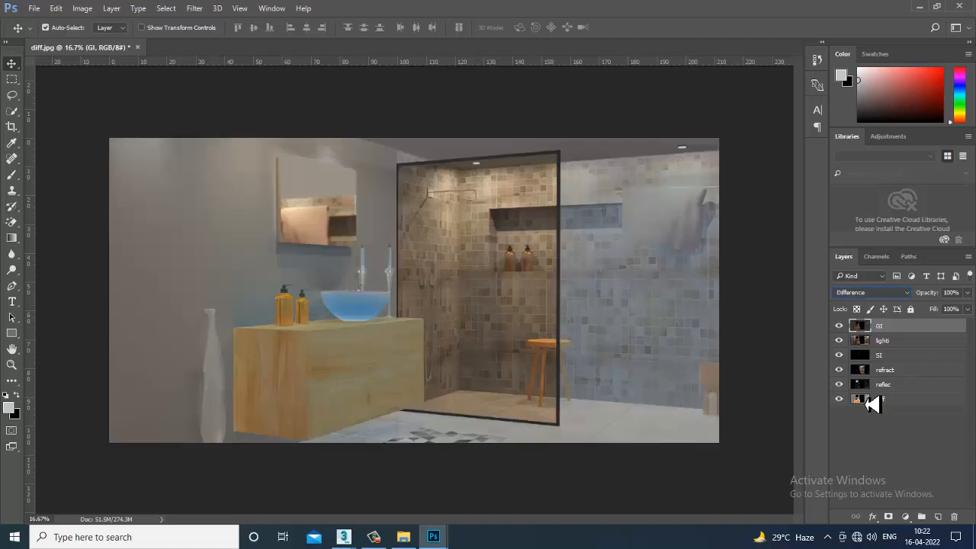
key("Down")
key("Down")
key("Down")
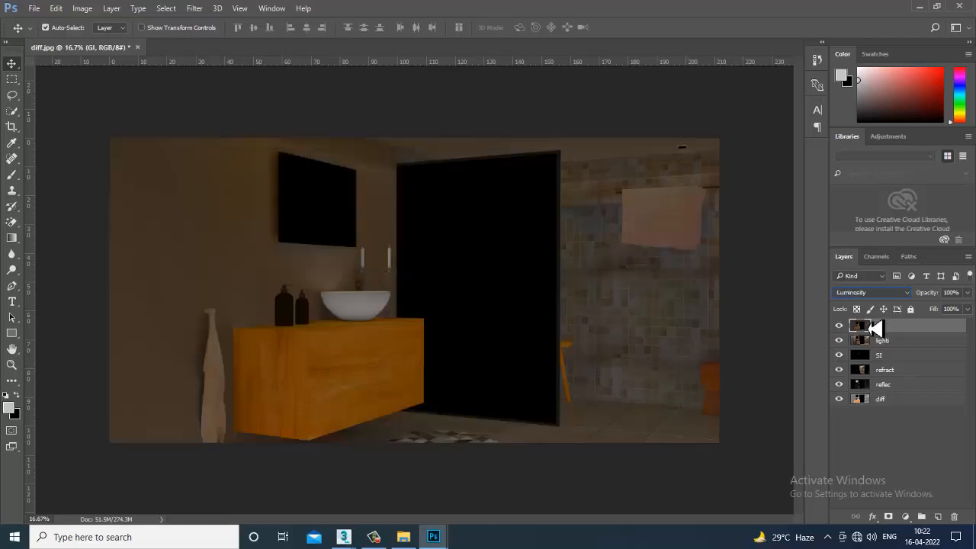
- Set the GI layer's blend mode to Screen
left_click(873, 296)
left_click(882, 313)
key("Down")
key("Down")
key("Down")
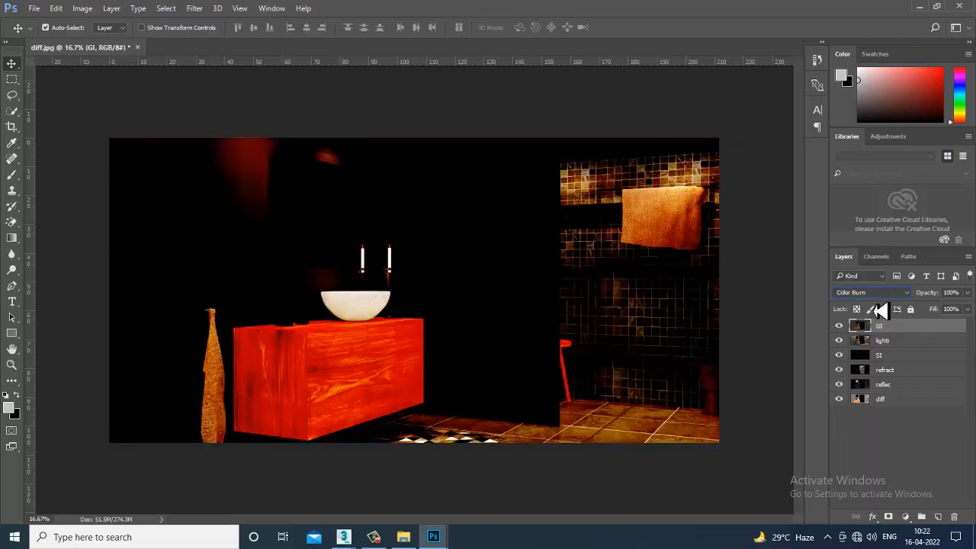
key("Down")
key("Down")
key("Down")
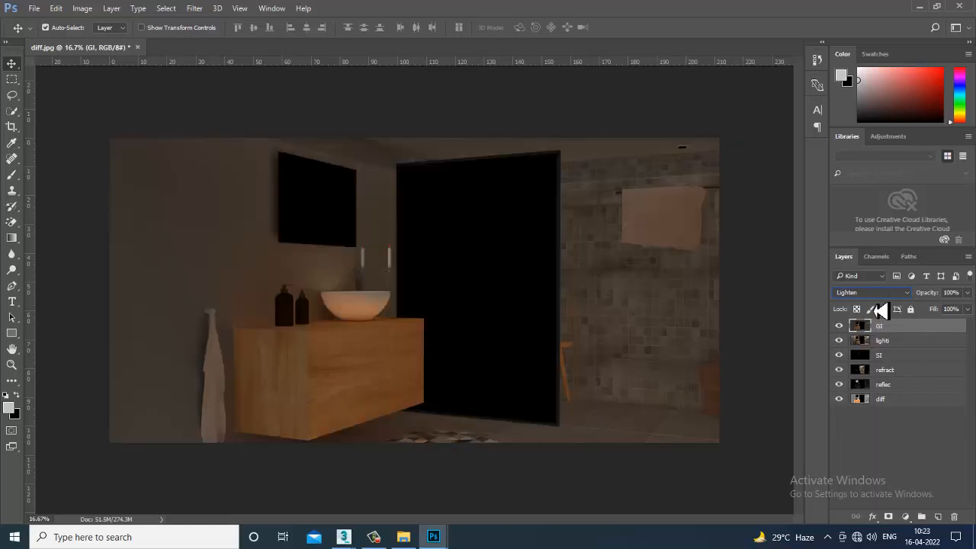
key("Down")
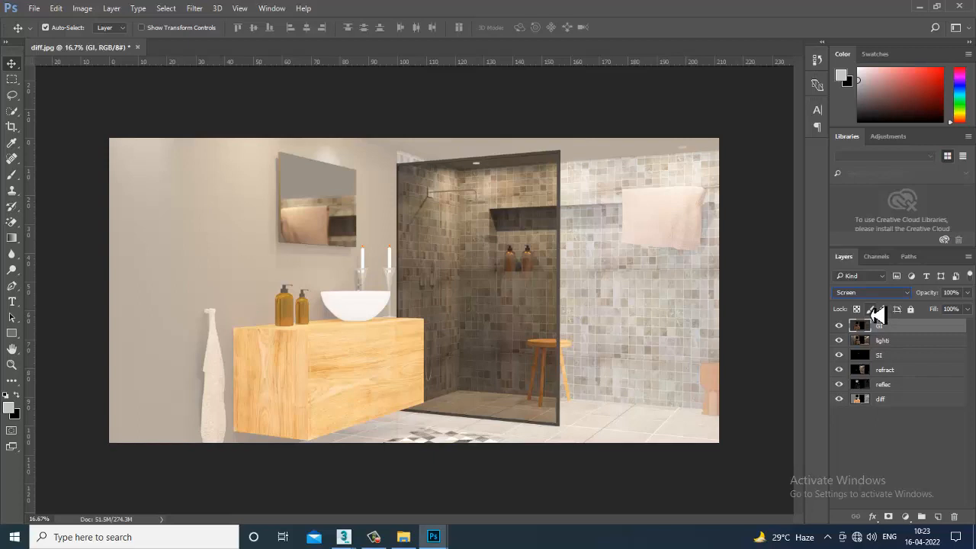
- Toggle the GI layer's visibility to compare the composite with and without its Screen effect
left_click(840, 325)
left_click(839, 326)
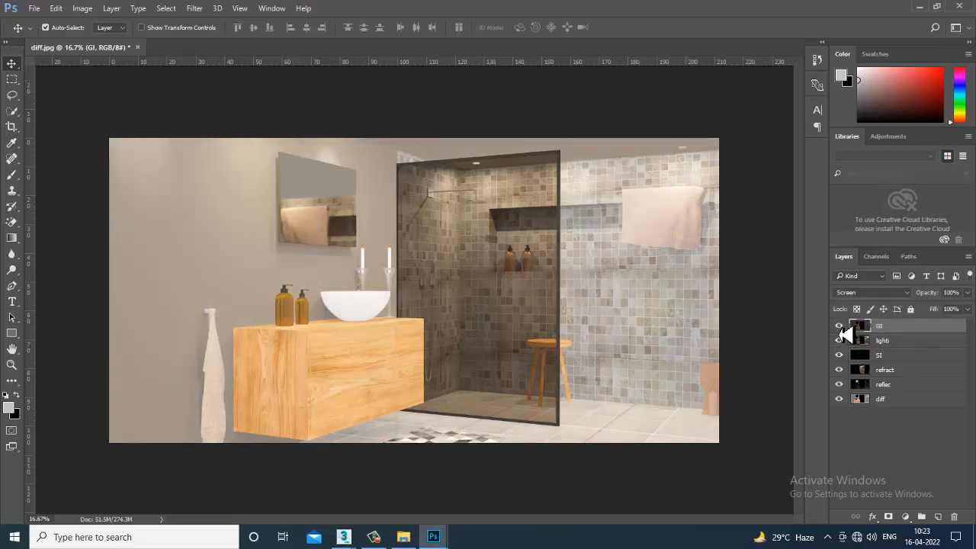
left_click(839, 325)
left_click(839, 326)
left_click(839, 326)
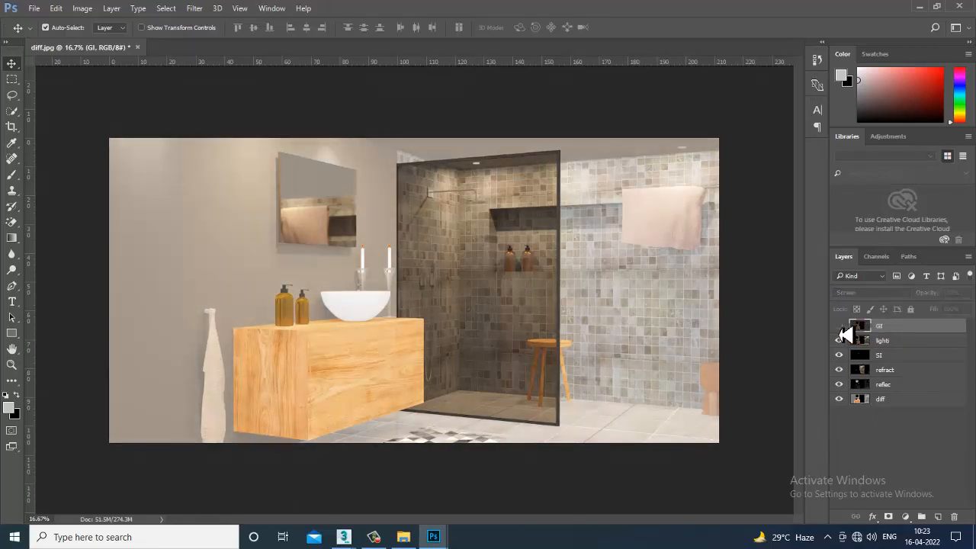
left_click(839, 326)
- Open the specul render pass from the Pa folder
left_click(35, 9)
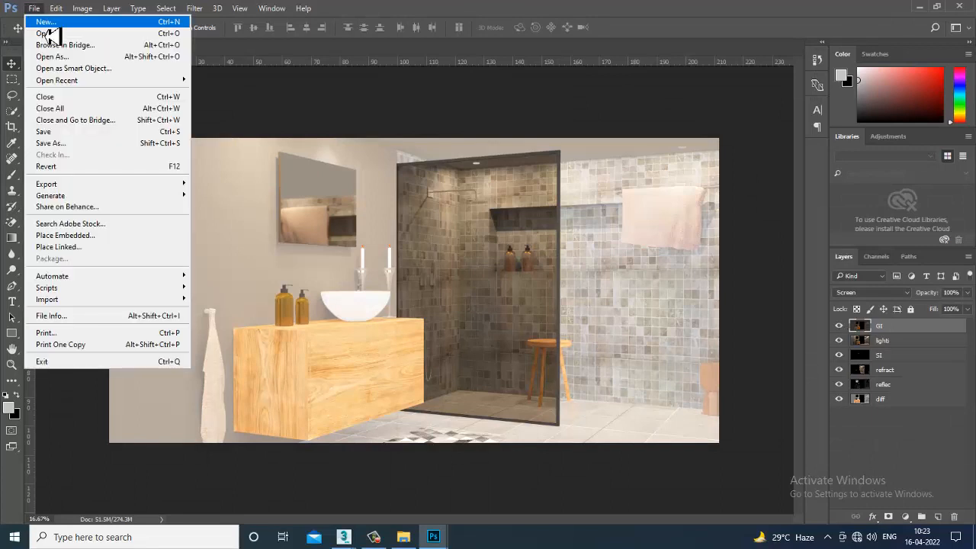
left_click(46, 29)
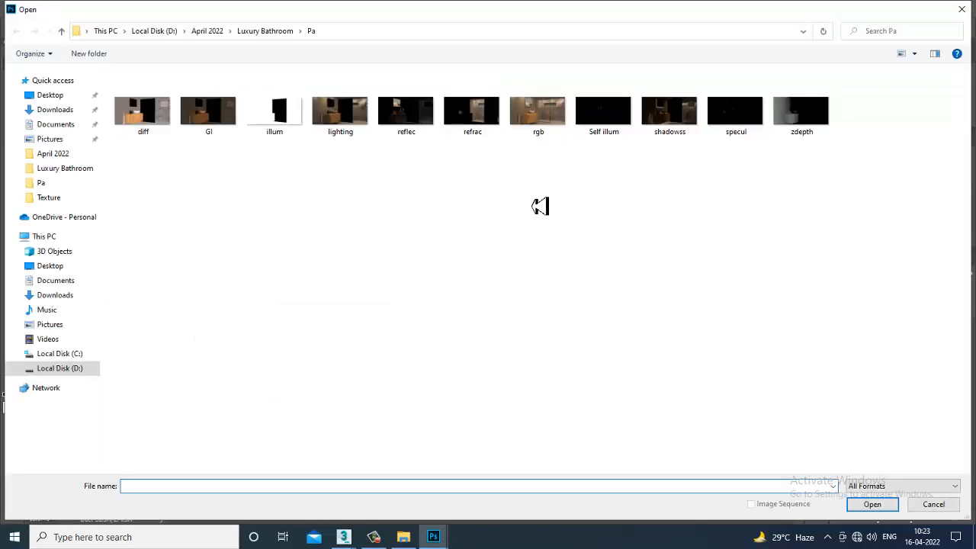
double_click(744, 122)
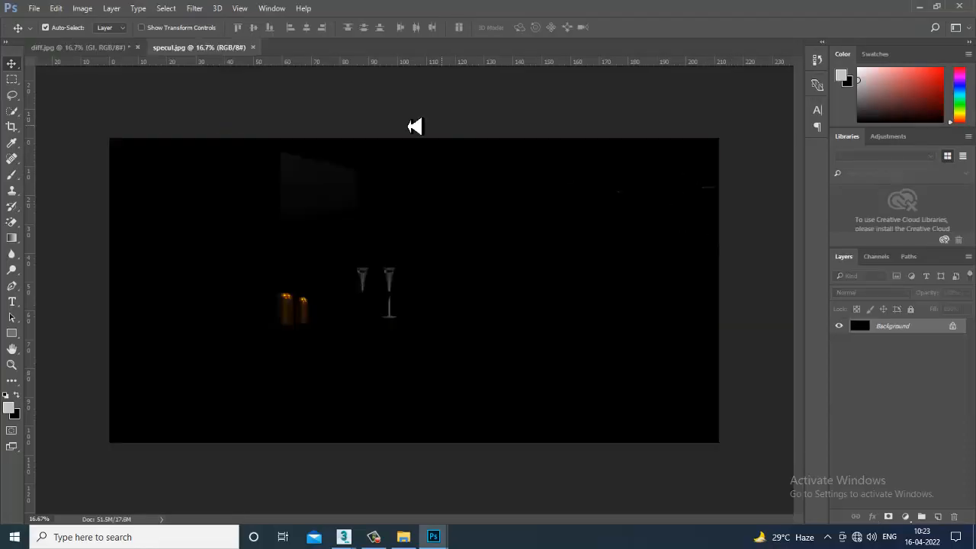
- Copy the specular pass from specul.jpg into diff.jpg and align it with the canvas
left_click_drag(216, 51, 772, 320)
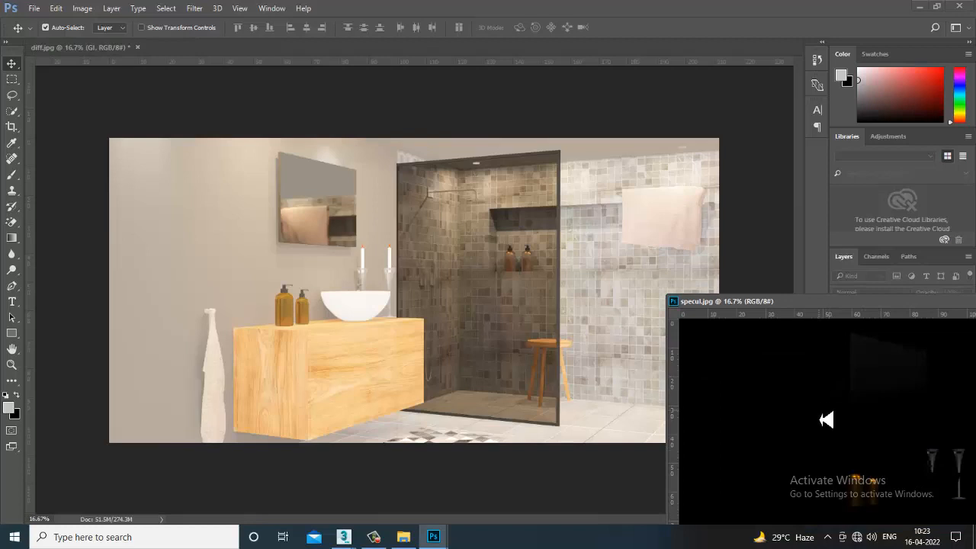
left_click_drag(900, 461, 397, 312)
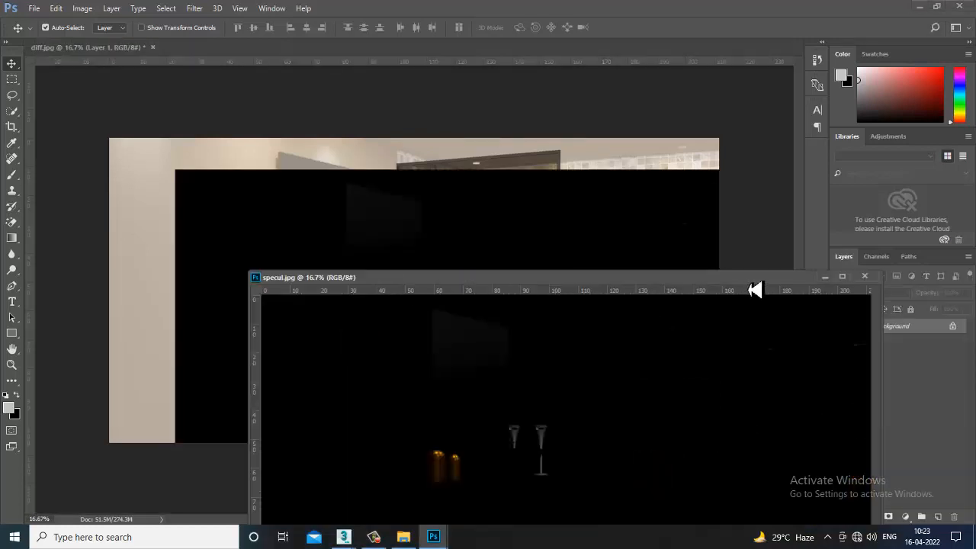
left_click(824, 282)
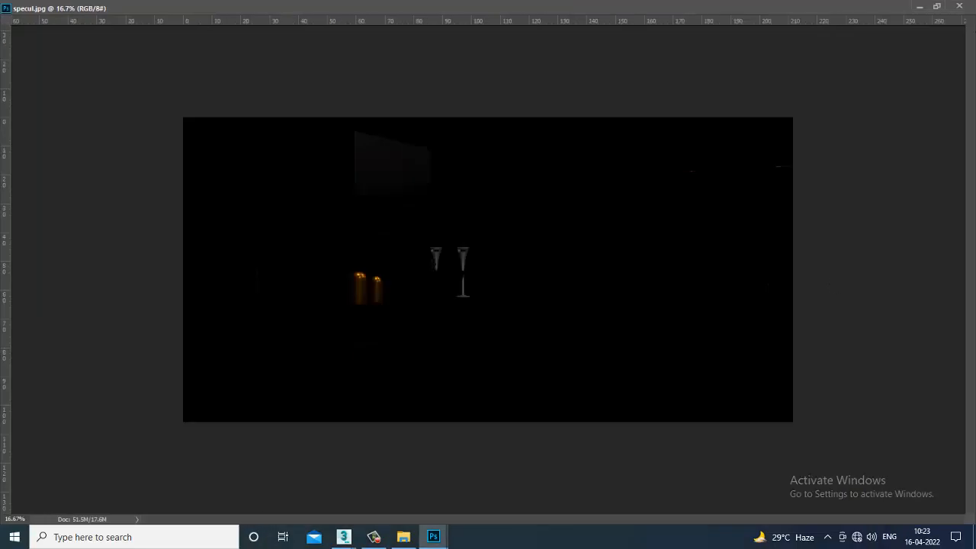
left_click(937, 7)
left_click(825, 277)
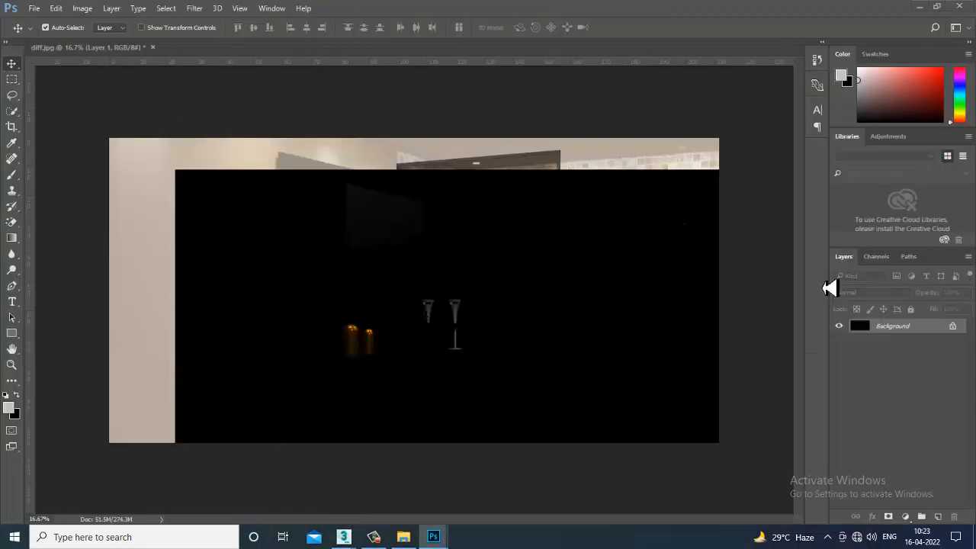
left_click_drag(523, 328, 497, 301)
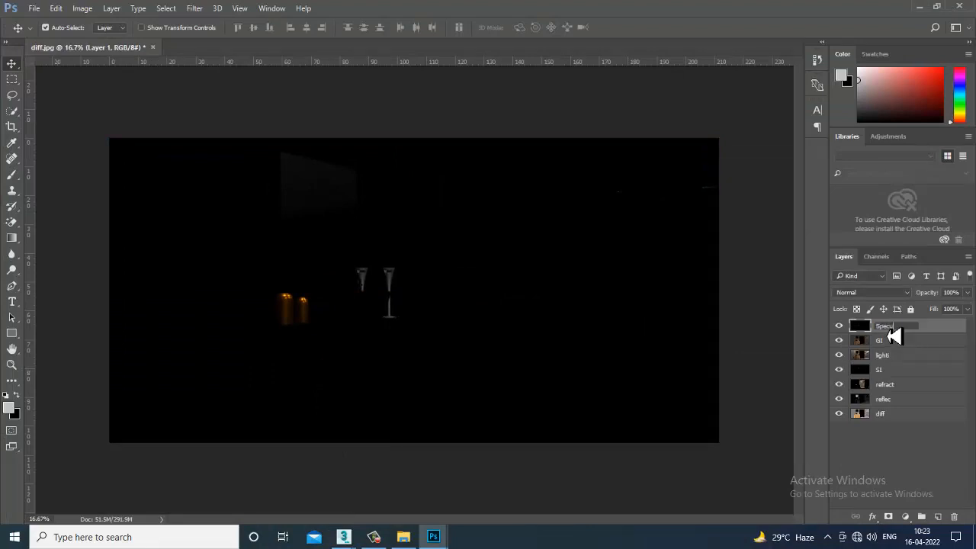
- Name the specular layer Specu and set its blend mode to Screen
key("Return")
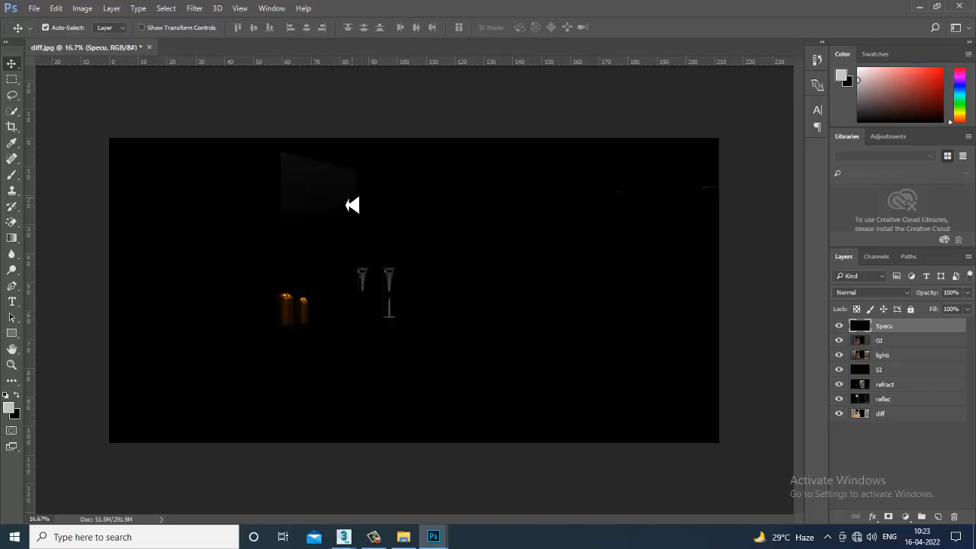
left_click(871, 292)
left_click(883, 318)
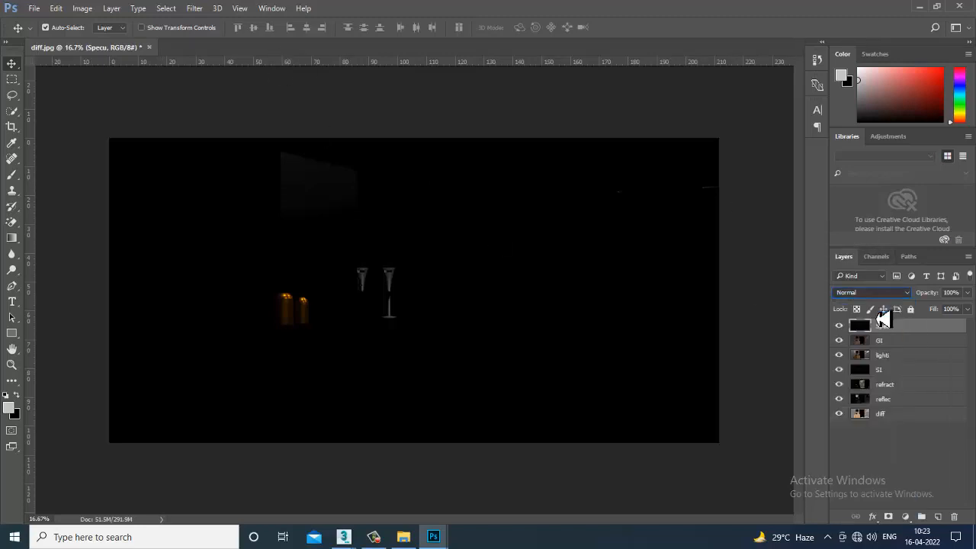
key("Down")
key("Down")
key("Down")
key("Down")
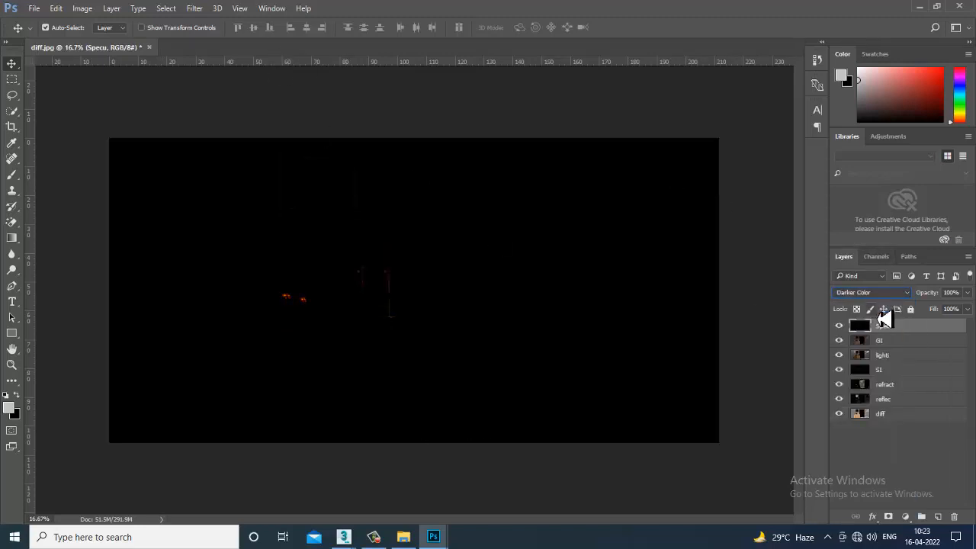
key("Down")
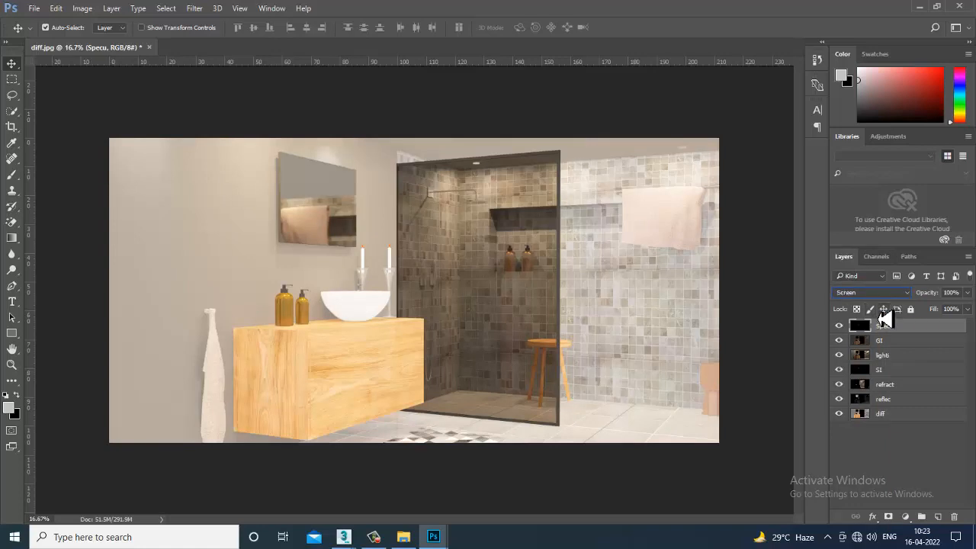
- Toggle the Specu layer's visibility to compare the image with and without the specular highlights
left_click(839, 328)
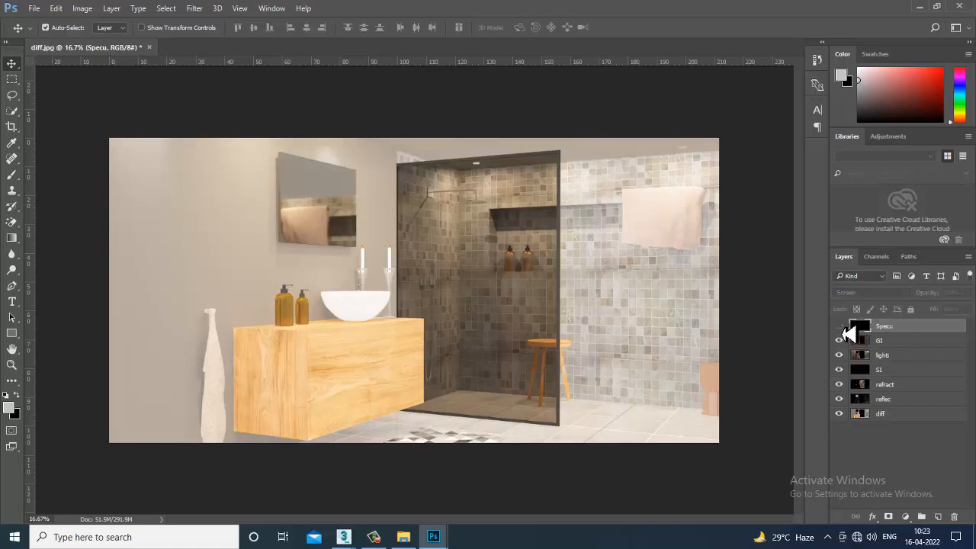
left_click(840, 328)
left_click(841, 329)
left_click(841, 329)
left_click(841, 329)
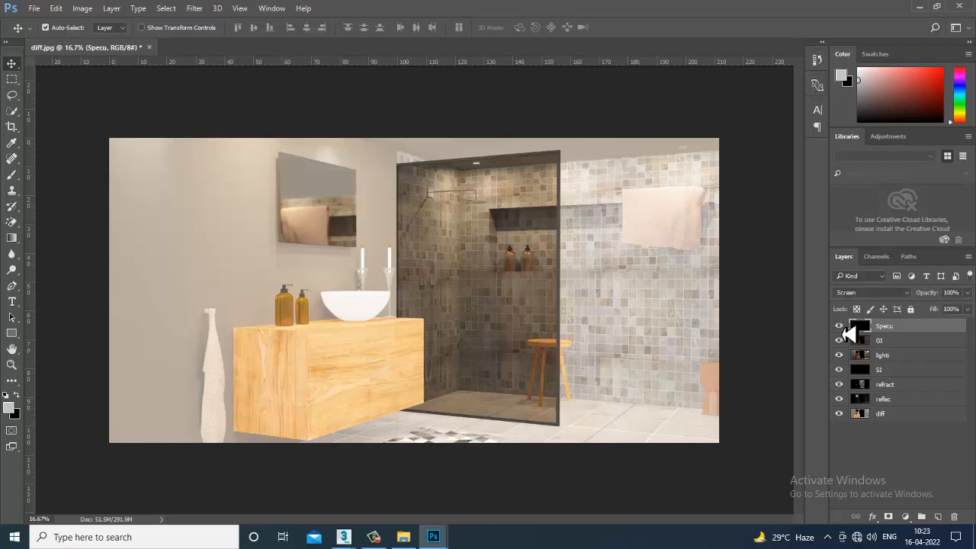
- Preview blend modes on the Specu layer from Color Dodge through Overlay and Difference to Luminosity, and return it to Screen
left_click(885, 294)
left_click(898, 389)
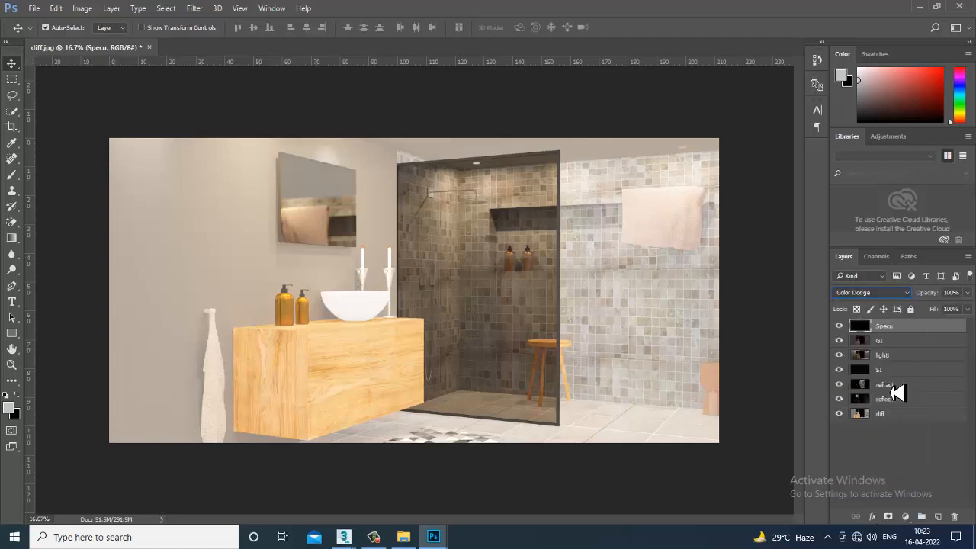
key("Down")
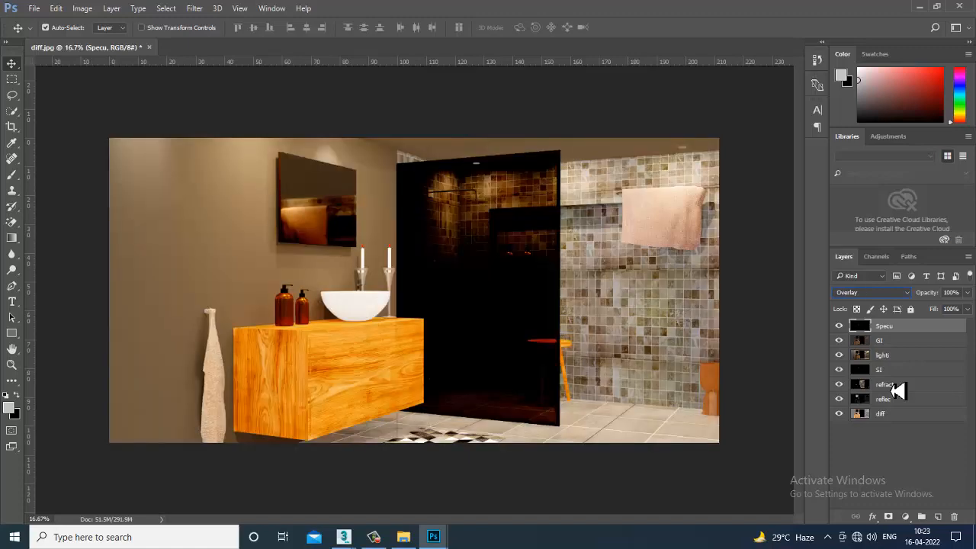
key("Down")
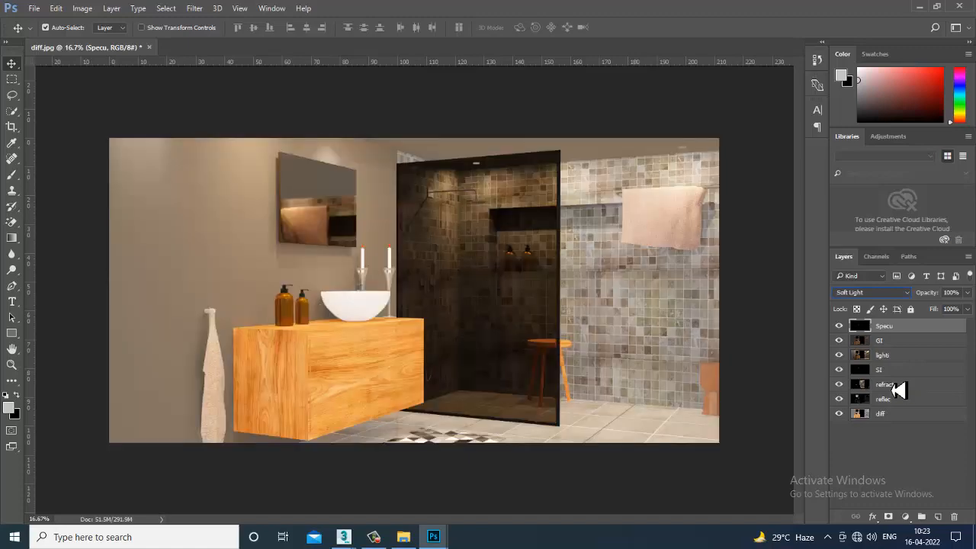
key("Down")
key("Down")
key("Down")
key("Down")
key("Down")
key("Down")
key("Down")
key("Down")
key("Down")
key("Down")
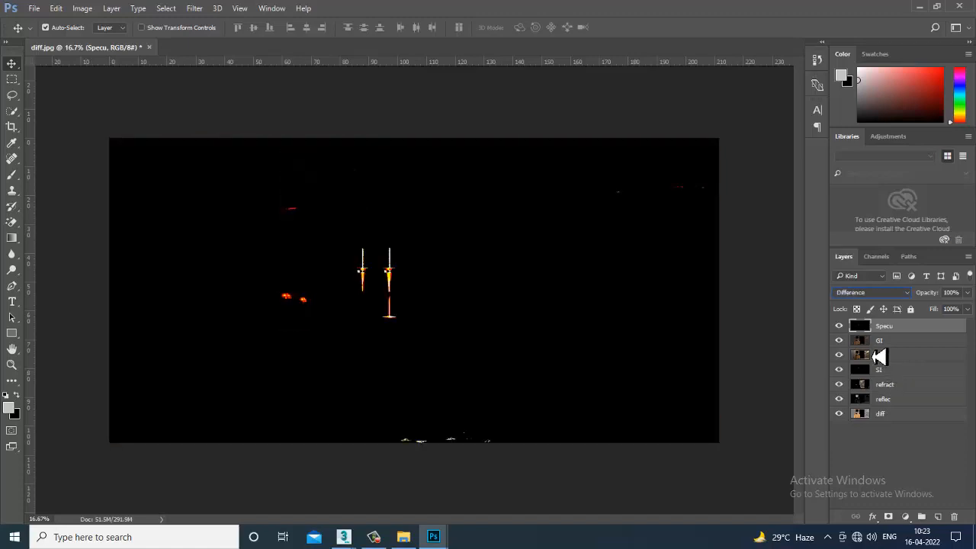
key("Down")
key("Down")
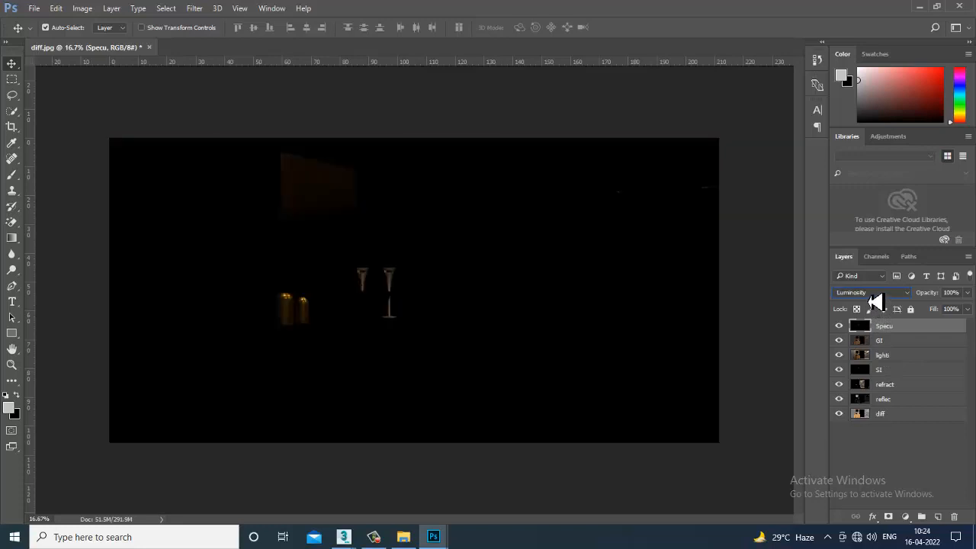
left_click(873, 296)
left_click(884, 387)
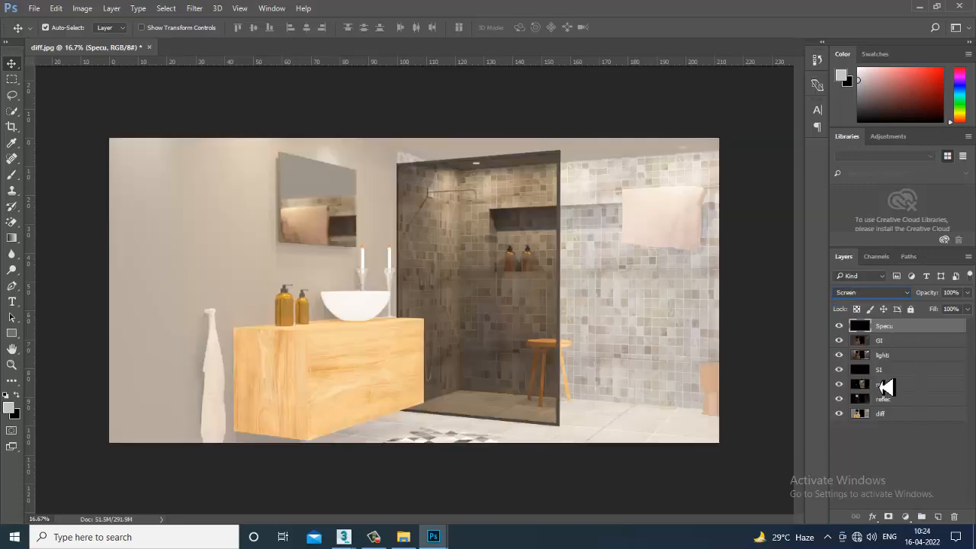
- Open the illum render pass from the Pa folder
left_click(35, 11)
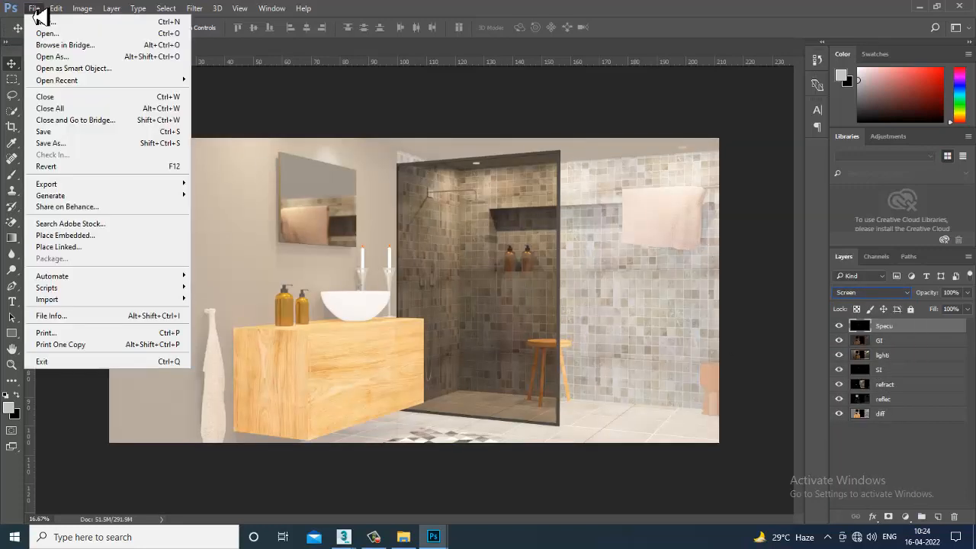
left_click(47, 33)
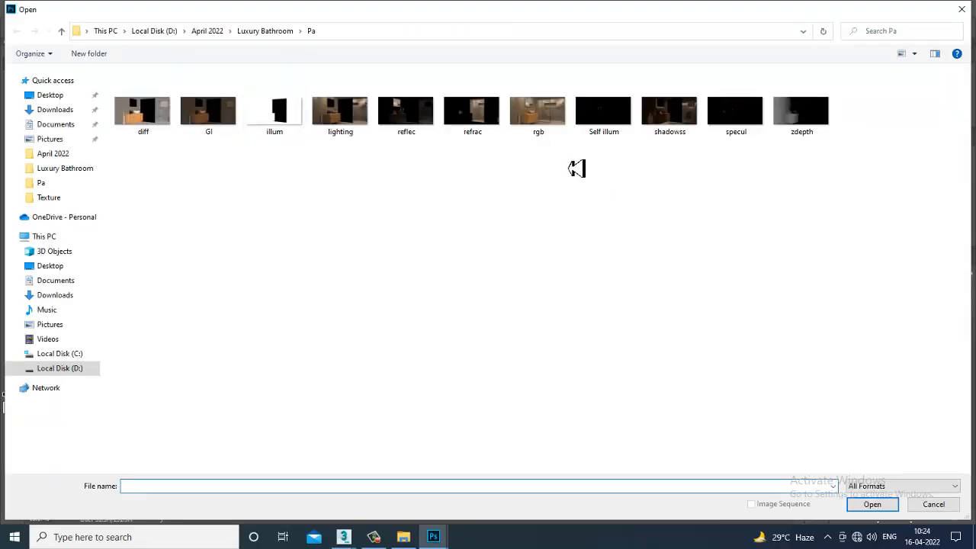
left_click(280, 114)
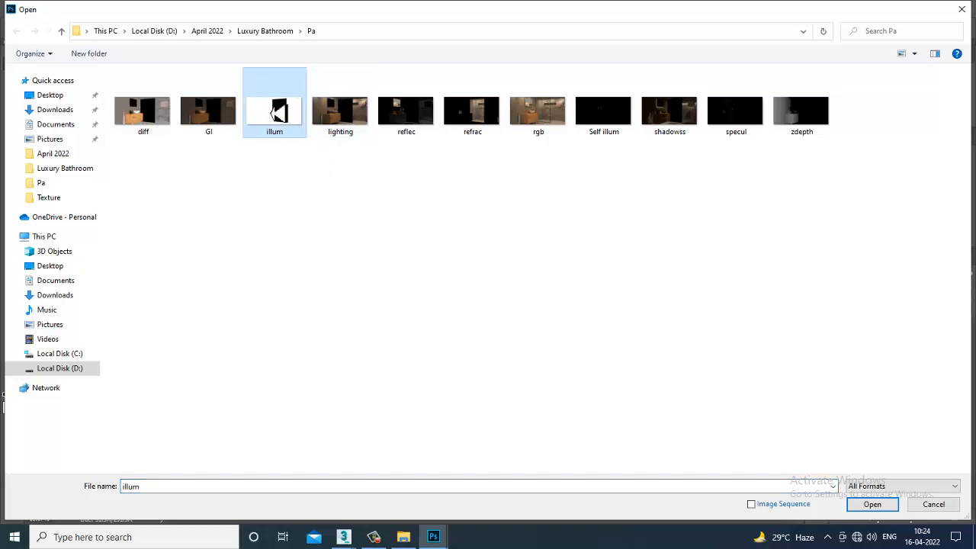
double_click(285, 108)
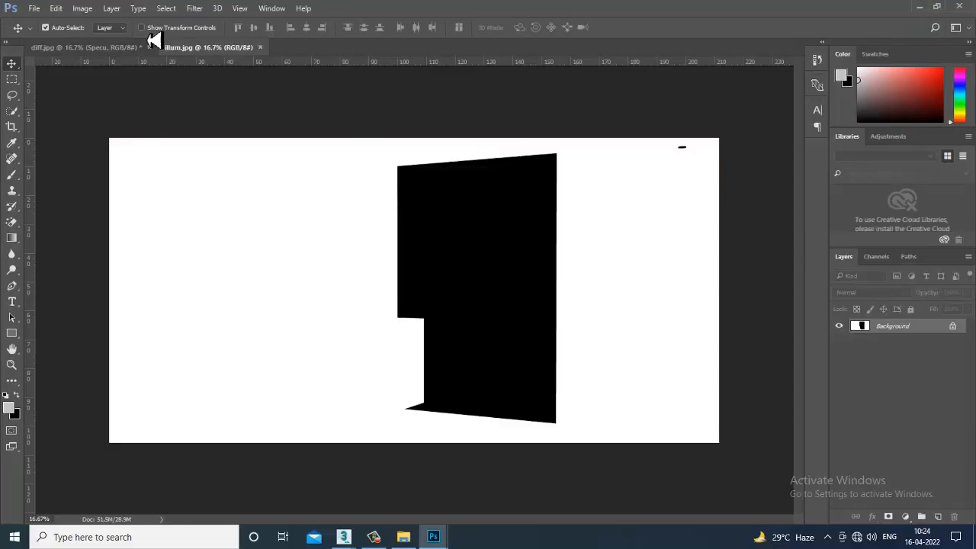
- Copy the illumination pass from illum.jpg into diff.jpg and align it with the canvas
left_click_drag(216, 48, 915, 385)
left_click_drag(850, 414, 458, 336)
left_click_drag(958, 220, 880, 222)
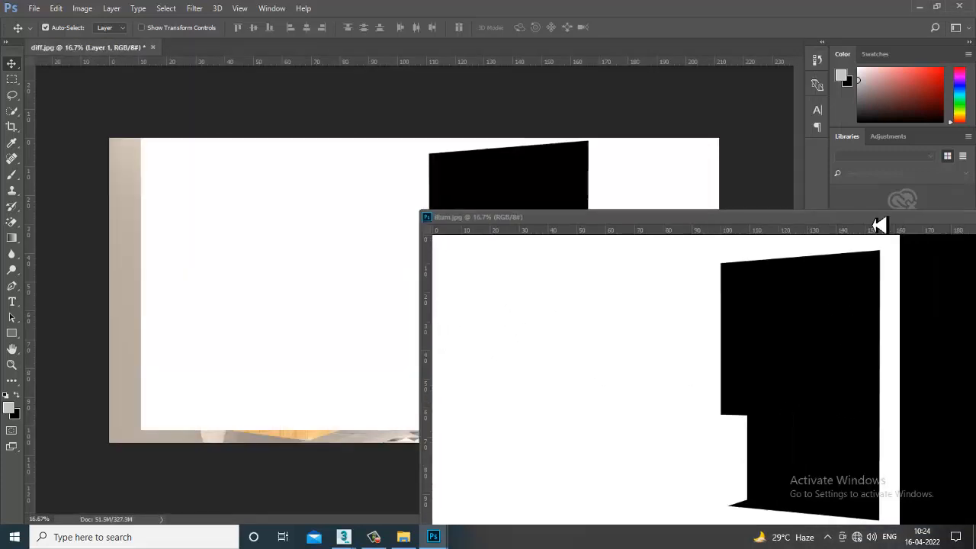
left_click_drag(960, 222, 808, 207)
left_click(882, 203)
left_click_drag(427, 270, 399, 277)
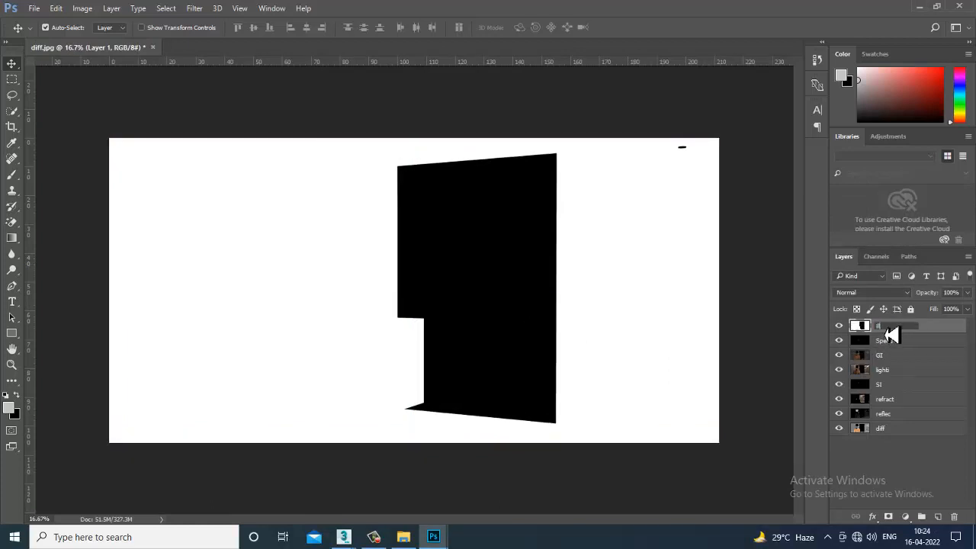
- Rename the pasted illumination layer as illum
key("Return")
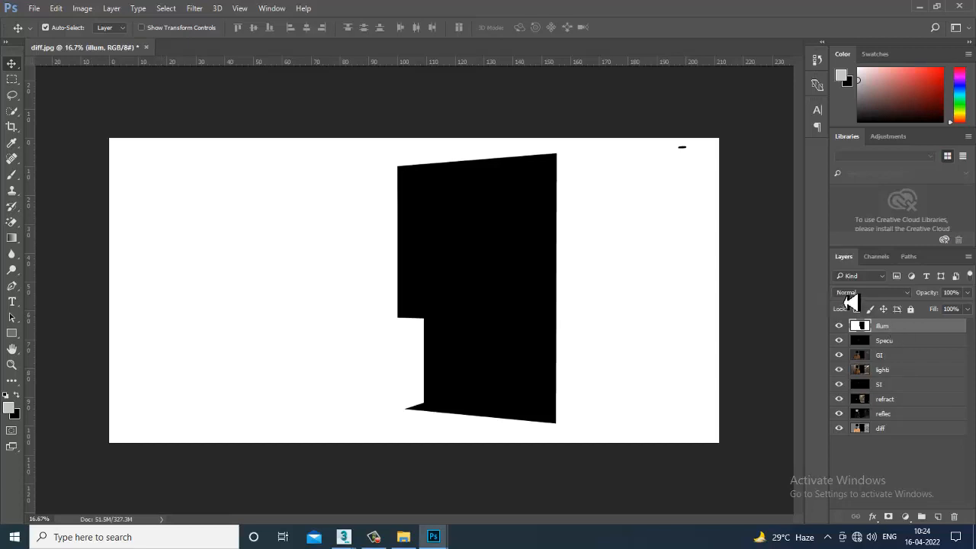
- Preview blend modes on the illum layer from Multiply through Screen, Soft Light and Difference to Saturation
left_click(850, 293)
left_click(864, 318)
key("Down")
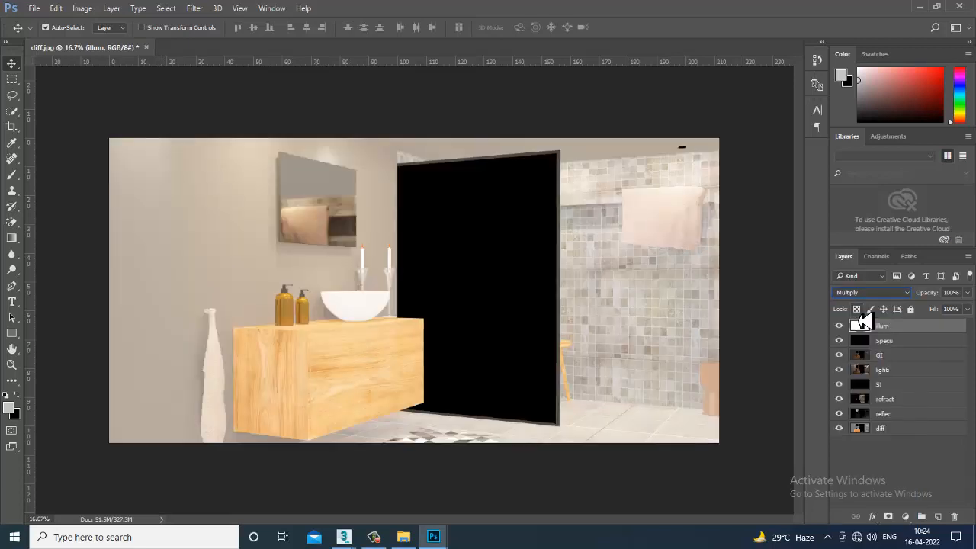
key("Down")
key("Down")
key("Down")
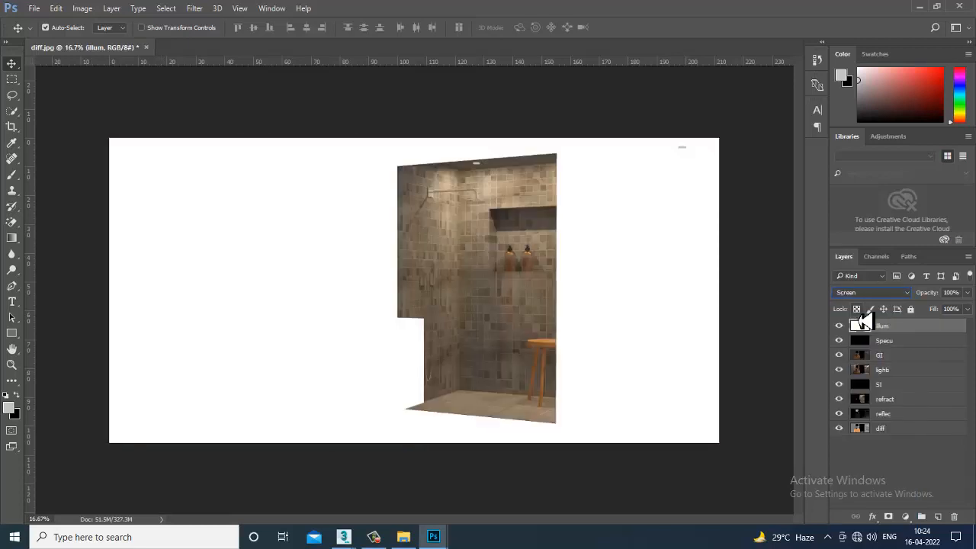
key("Down")
key("Down")
key("Down")
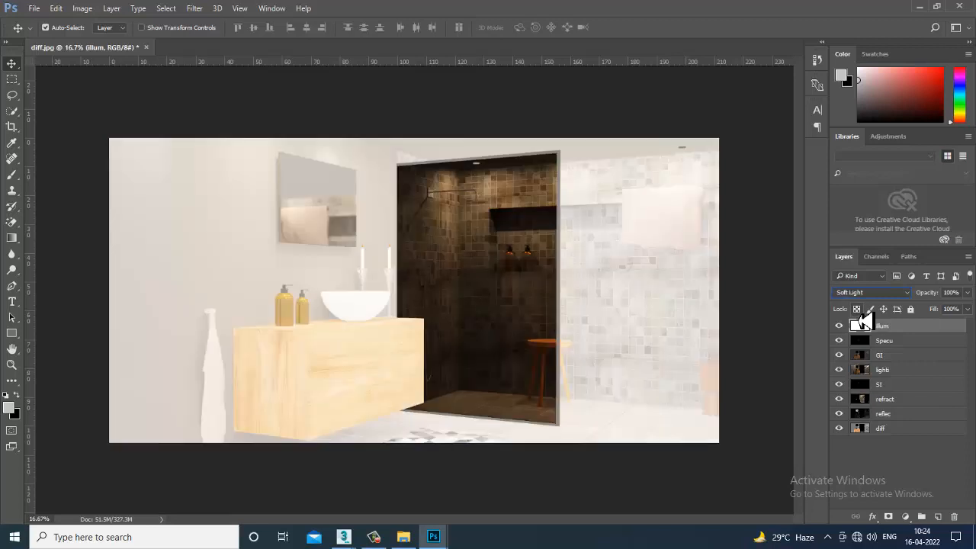
key("Down")
key("Down")
key("Down")
key("Down")
key("Down")
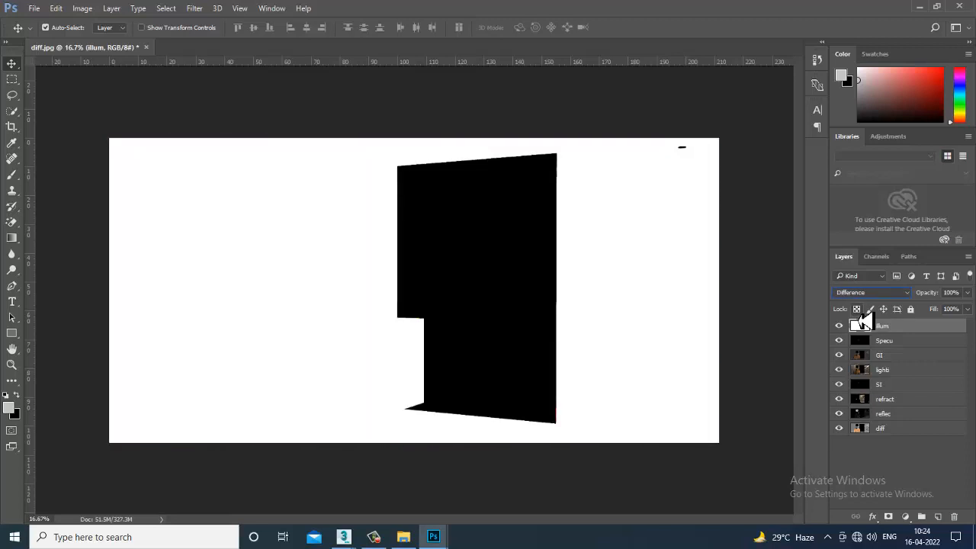
key("Down")
key("Down")
key("Down")
key("Down")
key("Down")
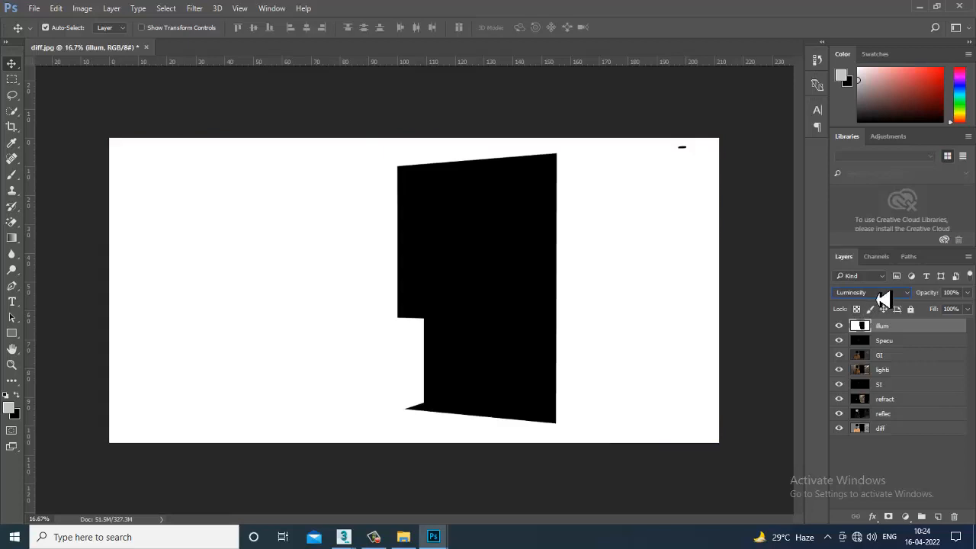
- Preview the illum layer's blend modes again from Lighten through Soft Light and Linear Light to Divide
left_click(883, 298)
left_click(890, 309)
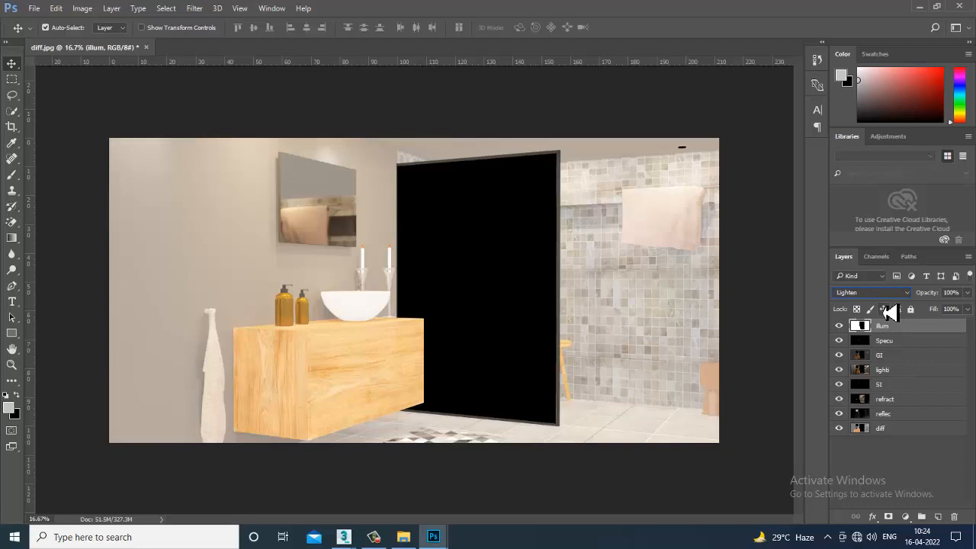
key("Down")
key("Down")
key("Down")
key("Down")
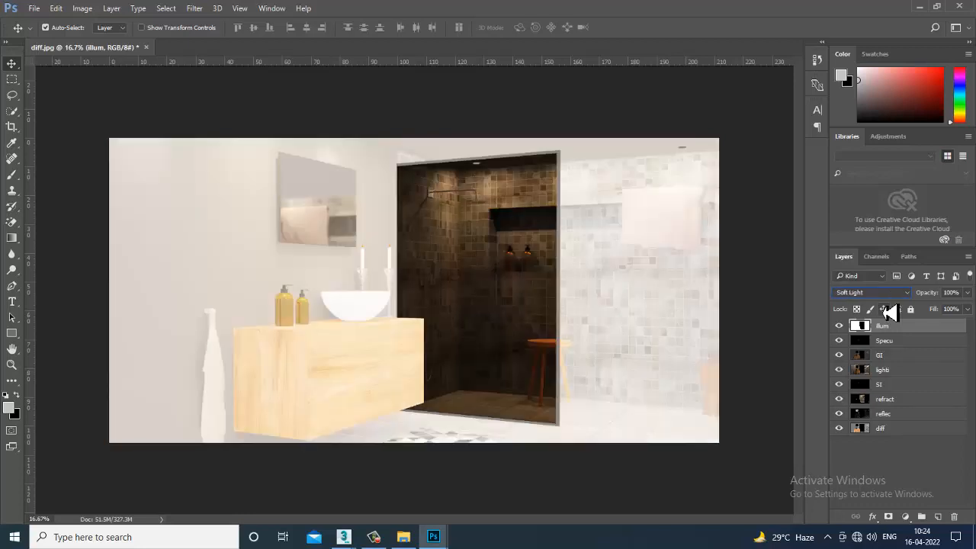
key("Down")
key("Down")
key("Down")
key("Down")
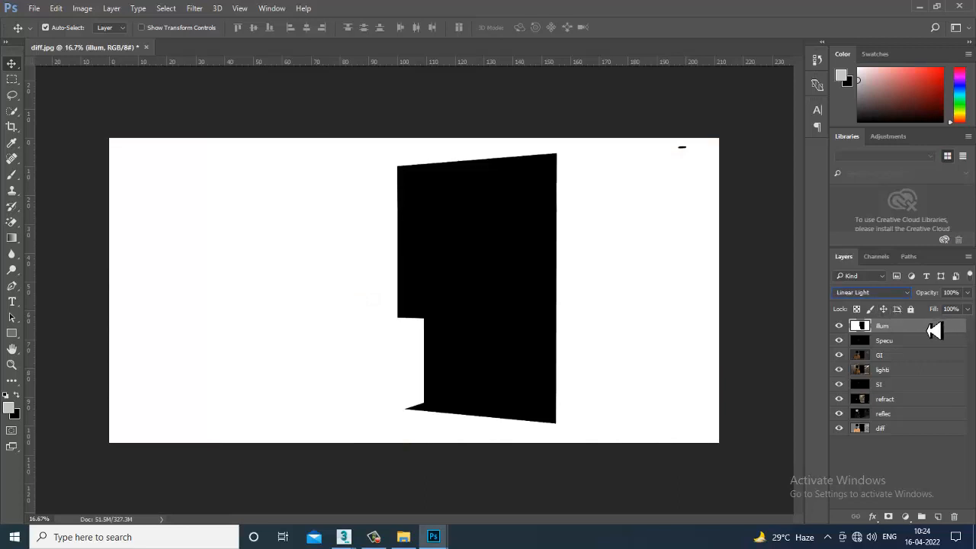
key("Down")
key("Down")
key("Down")
key("Down")
key("Down")
key("Down")
key("Down")
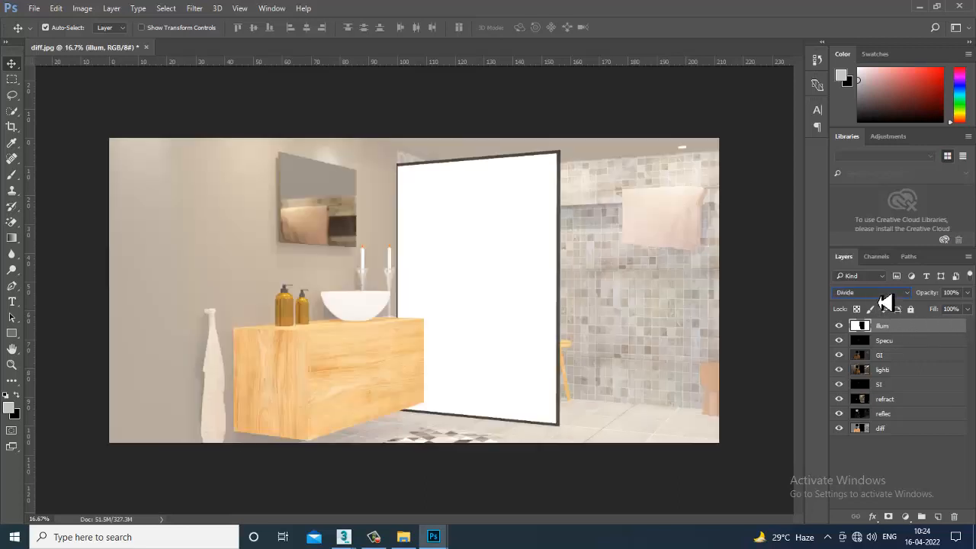
key("Down")
- Return the illum layer's blend mode to Normal and hide the layer
left_click(884, 298)
left_click(888, 311)
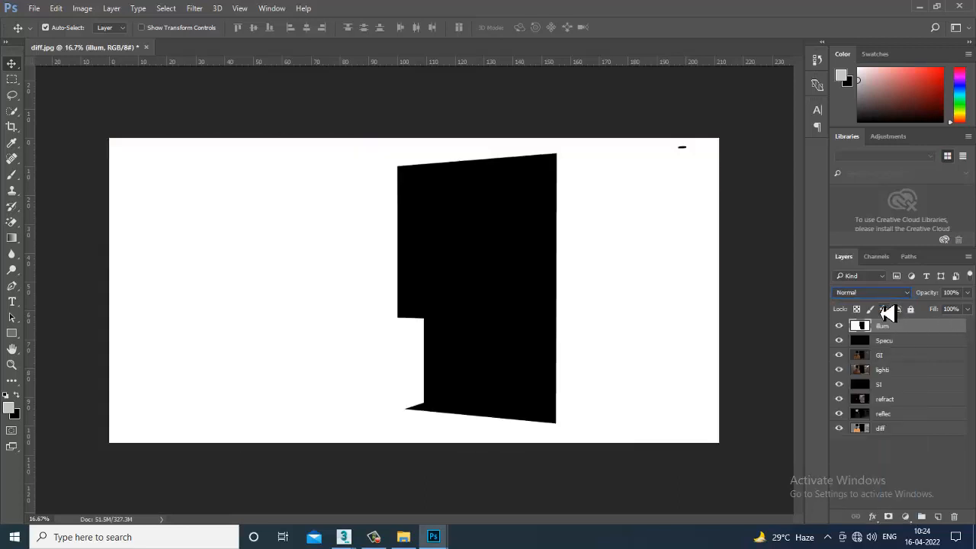
left_click(839, 326)
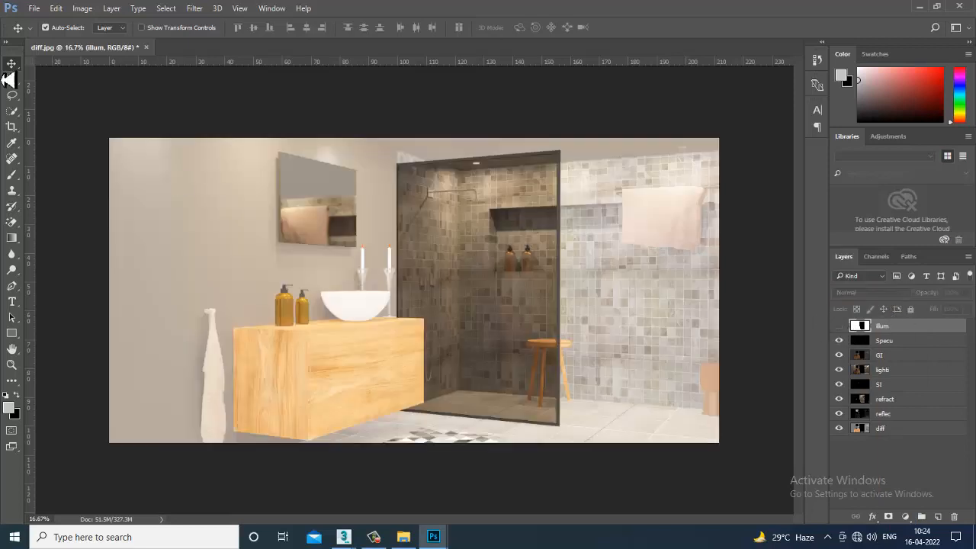
- Open the shadowss render pass from the Pa folder
left_click(34, 9)
left_click(42, 32)
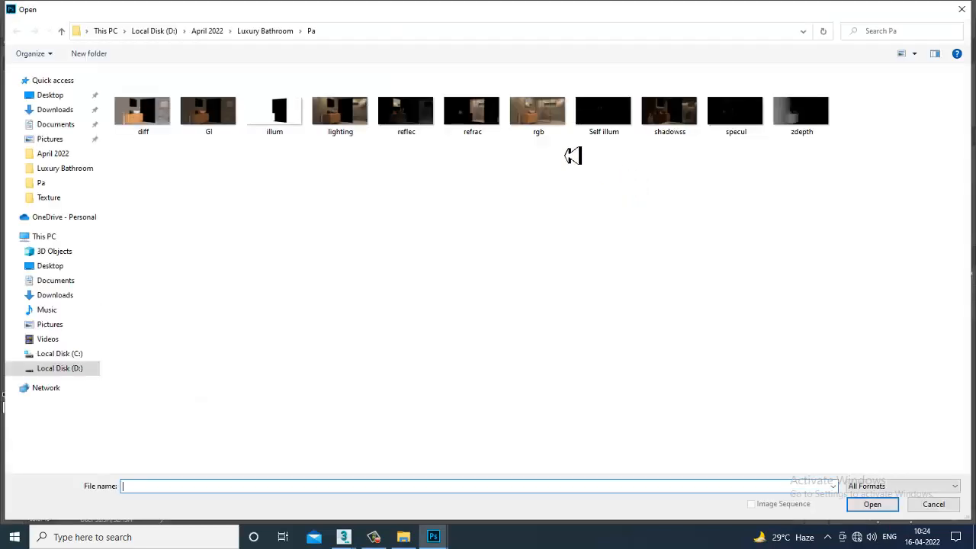
double_click(669, 122)
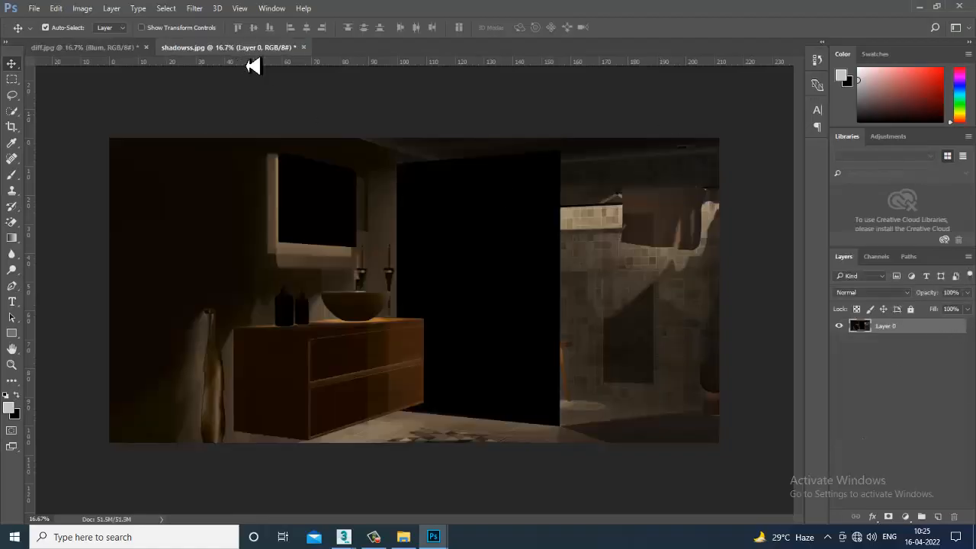
- Copy the shadow pass from shadowss.jpg into diff.jpg and align it with the canvas
left_click_drag(246, 49, 854, 375)
left_click_drag(872, 418, 379, 296)
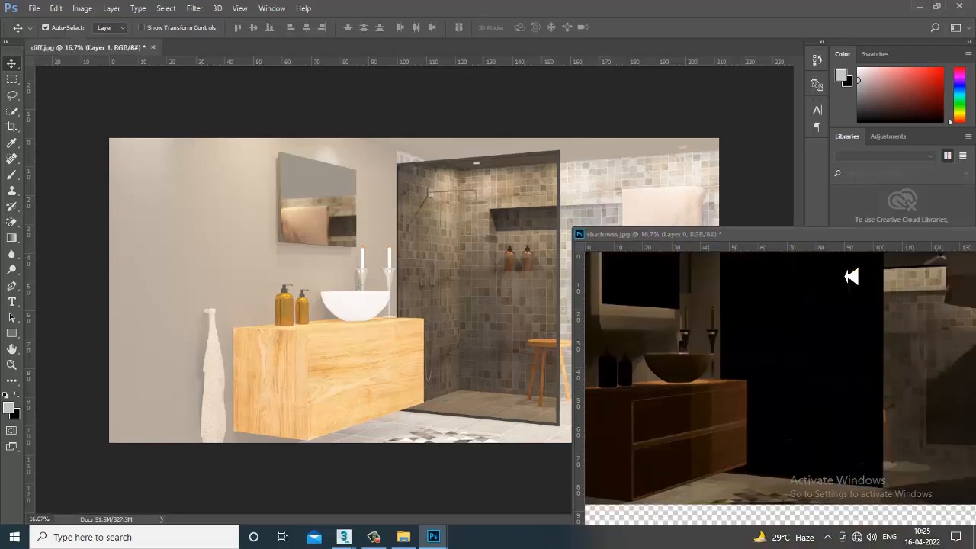
left_click_drag(832, 238, 426, 218)
left_click(749, 215)
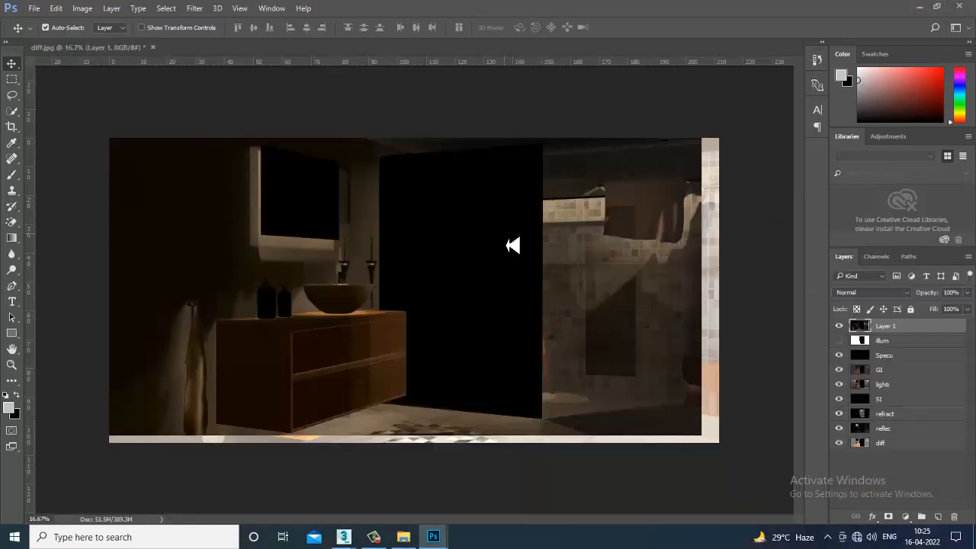
mouse_move(515, 250)
left_mouse_down()
mouse_move(547, 273)
mouse_move(529, 259)
left_mouse_up()
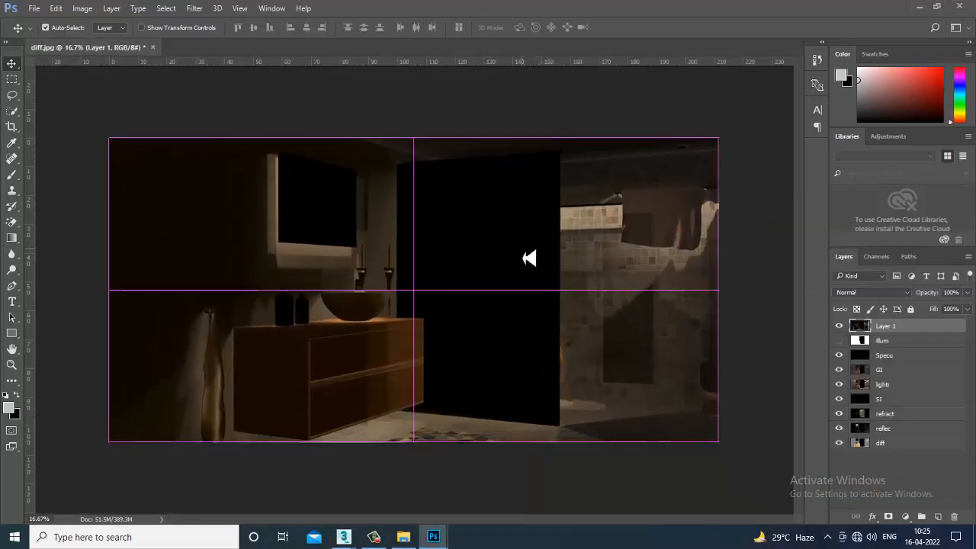
- Preview blend modes on the shadow layer from Screen through Overlay, Vivid Light, Difference and Color to Luminosity
left_click(870, 293)
left_click(879, 315)
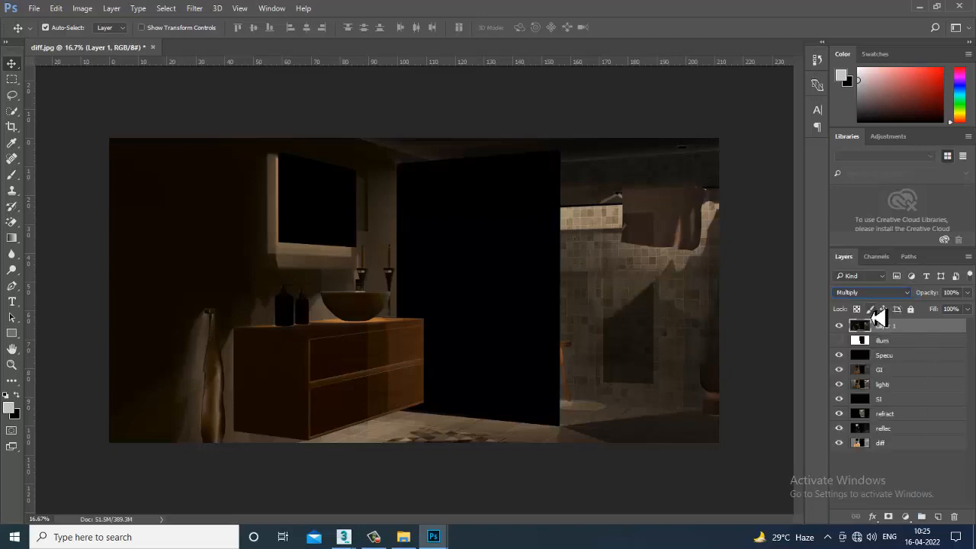
key("Down")
key("Down")
key("Down")
key("Down")
key("Down")
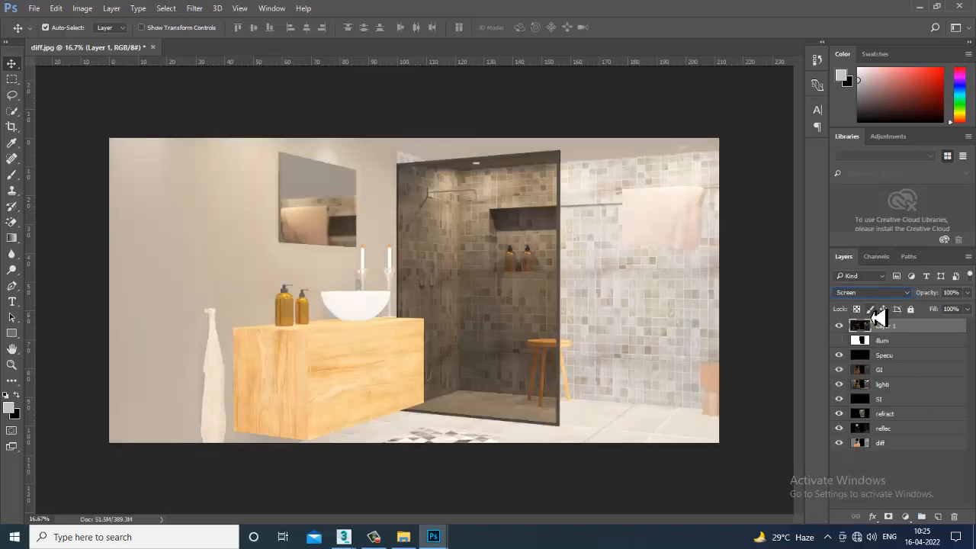
key("Down")
key("Down")
key("Down")
key("Down")
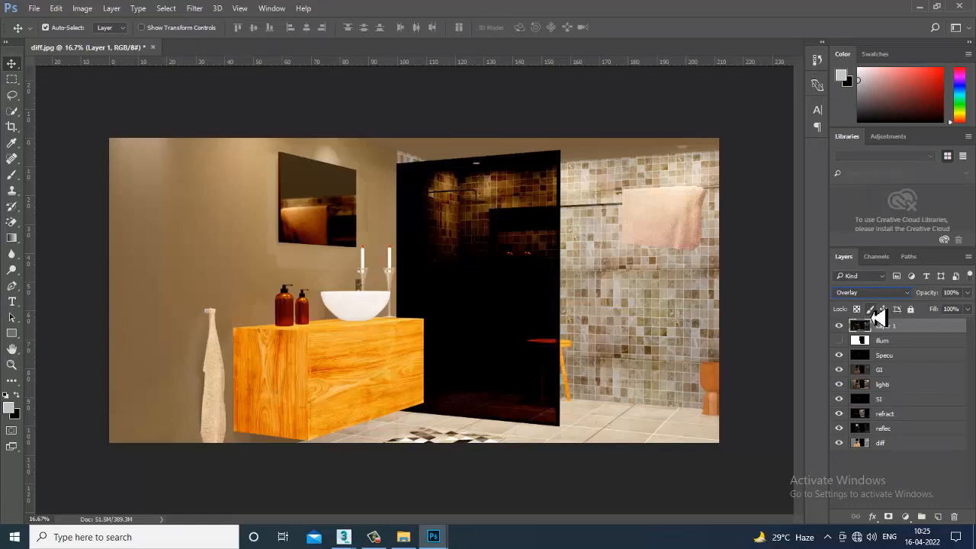
key("Down")
key("Down")
key("Down")
key("Down")
key("Down")
key("Down")
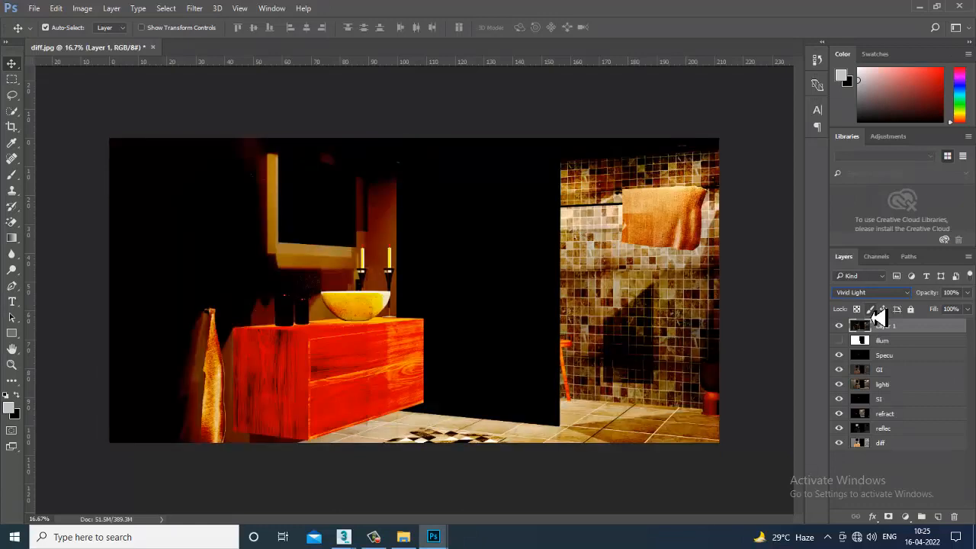
key("Down")
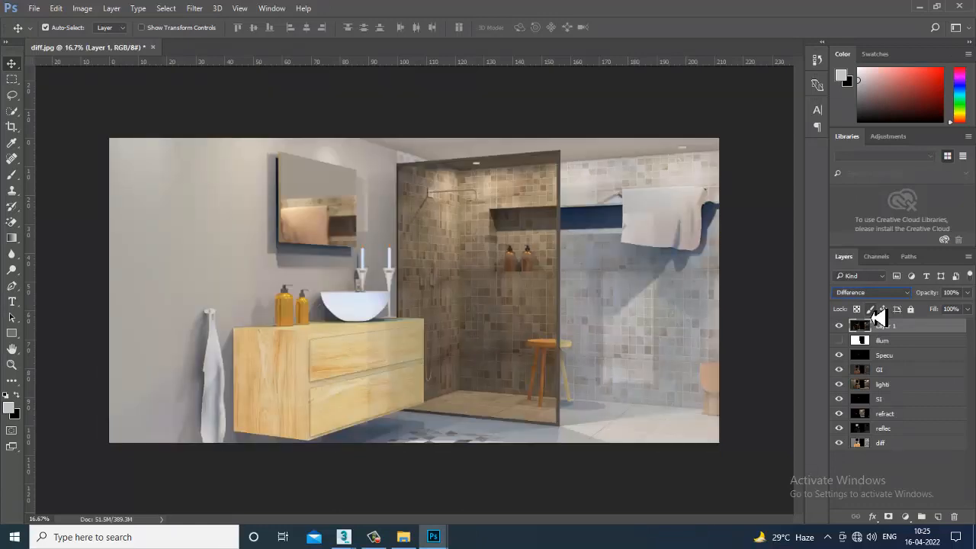
key("Down")
key("Down")
key("Down")
key("Down")
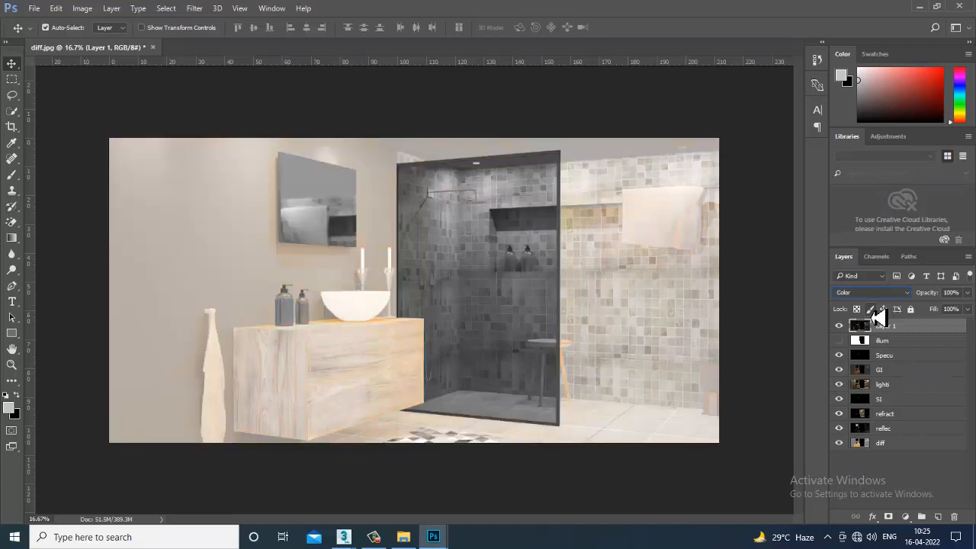
key("Down")
- Set the shadow layer's blend mode to Lighten and inspect the composite up close
left_click(879, 297)
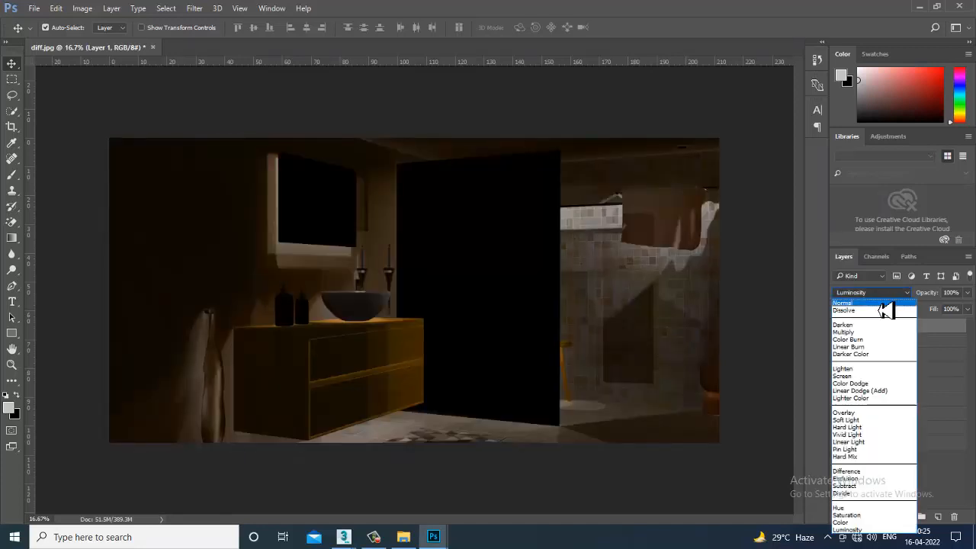
left_click(884, 305)
key("Down")
key("Down")
key("Down")
key("Down")
key("Down")
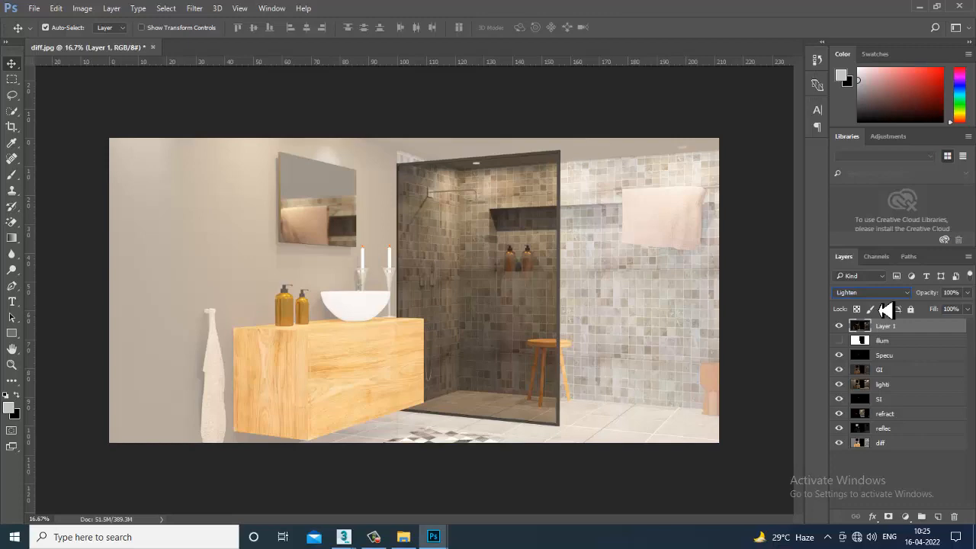
key("ctrl+plus")
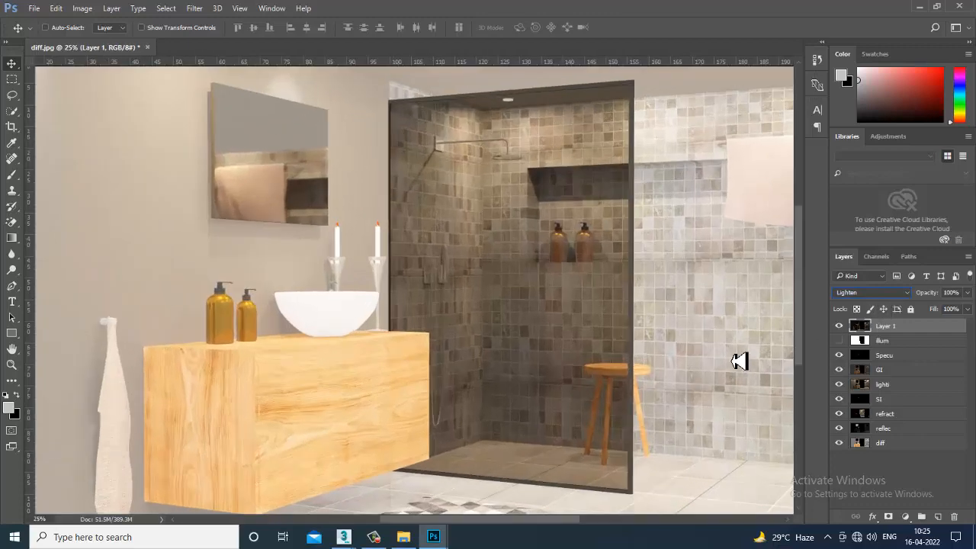
key("ctrl+plus")
key("ctrl+minus")
key("ctrl+minus")
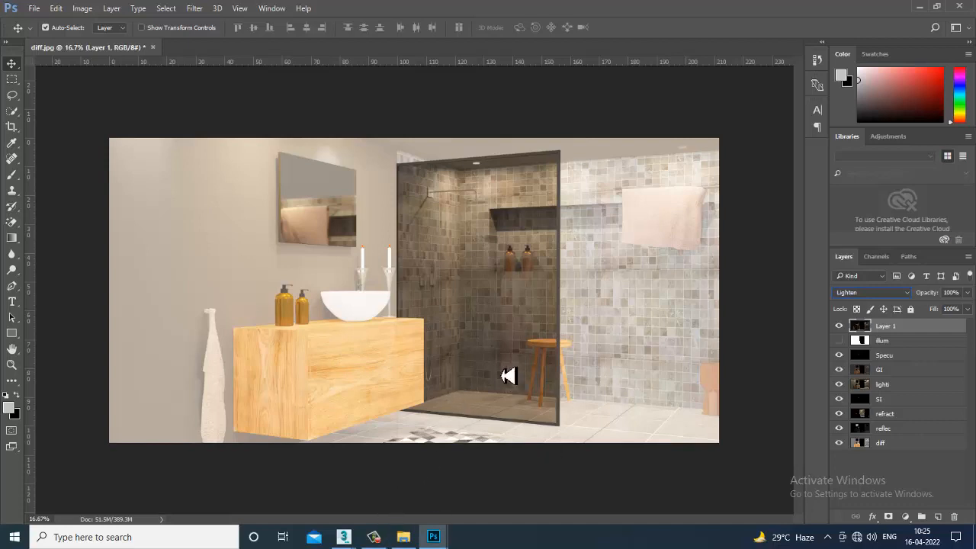
- Compare Screen with Lighten on the shadow layer, keeping Lighten, and check the image with the layer hidden and shown
left_click(877, 295)
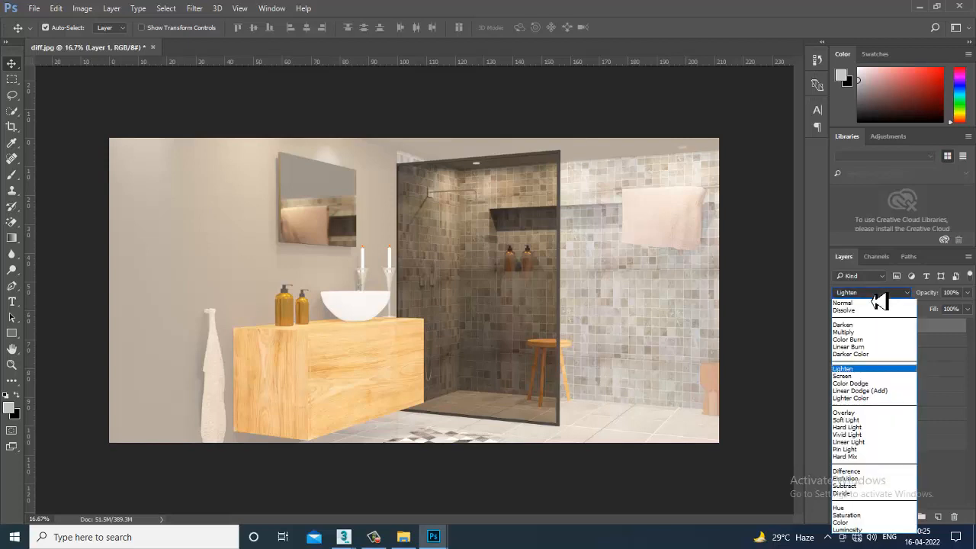
left_click(865, 376)
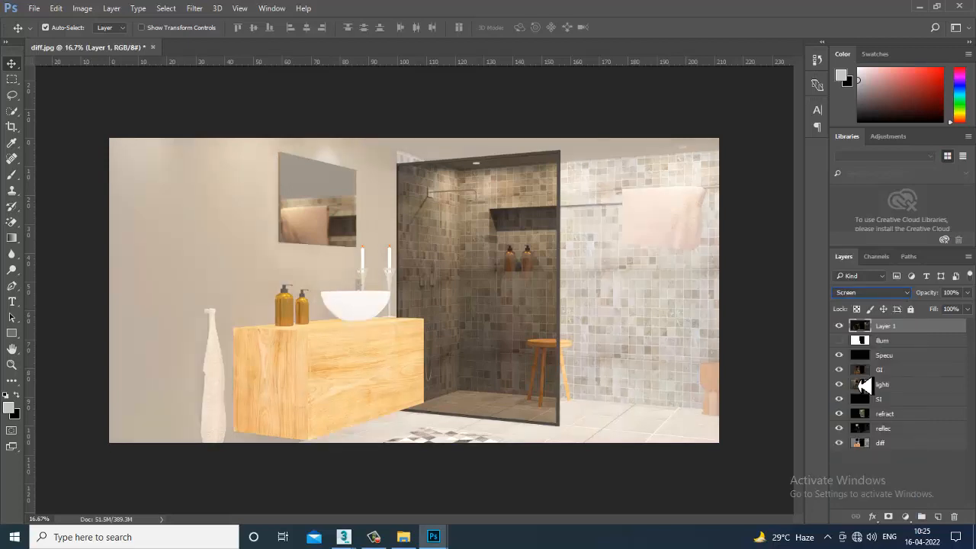
left_click(877, 294)
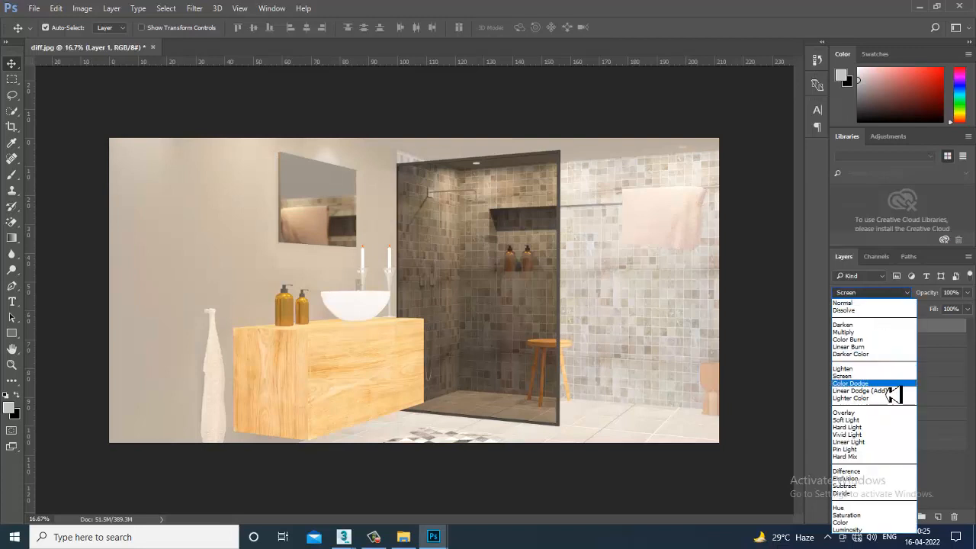
left_click(871, 369)
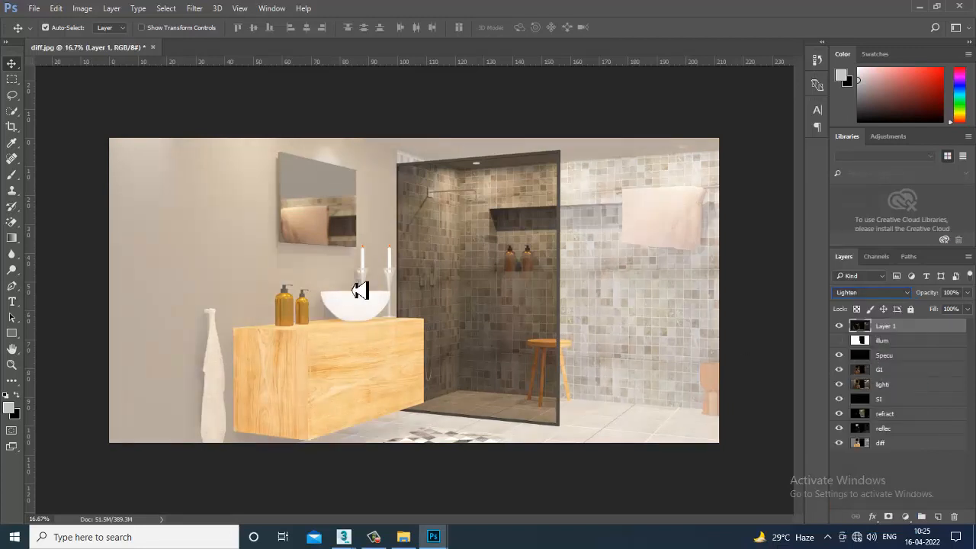
left_click(840, 327)
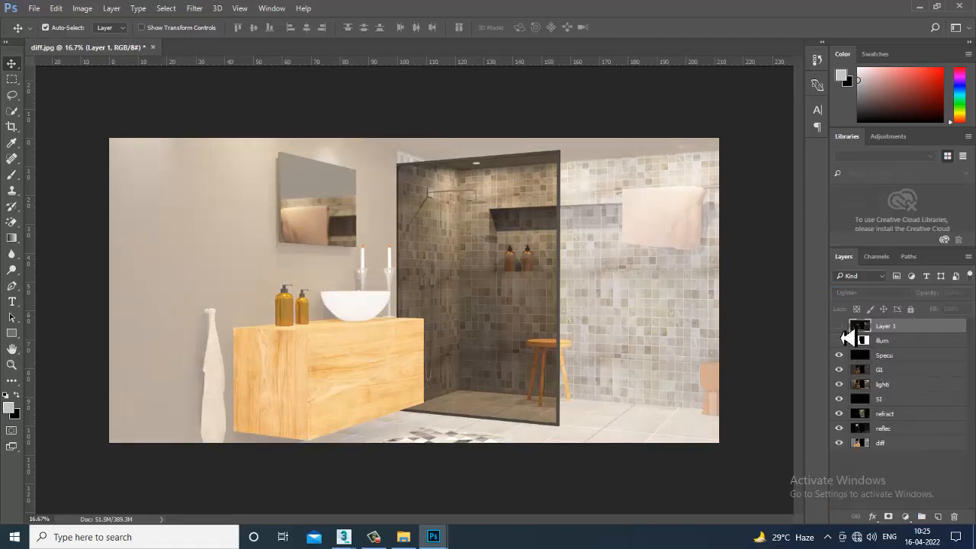
left_click(841, 327)
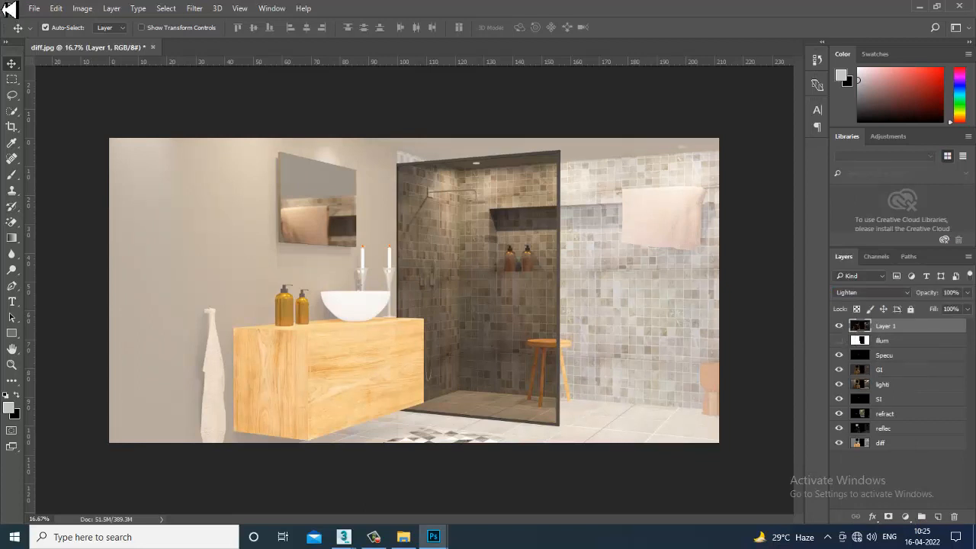
- Open the zdepth render pass from the Pa folder
left_click(34, 9)
left_click(47, 33)
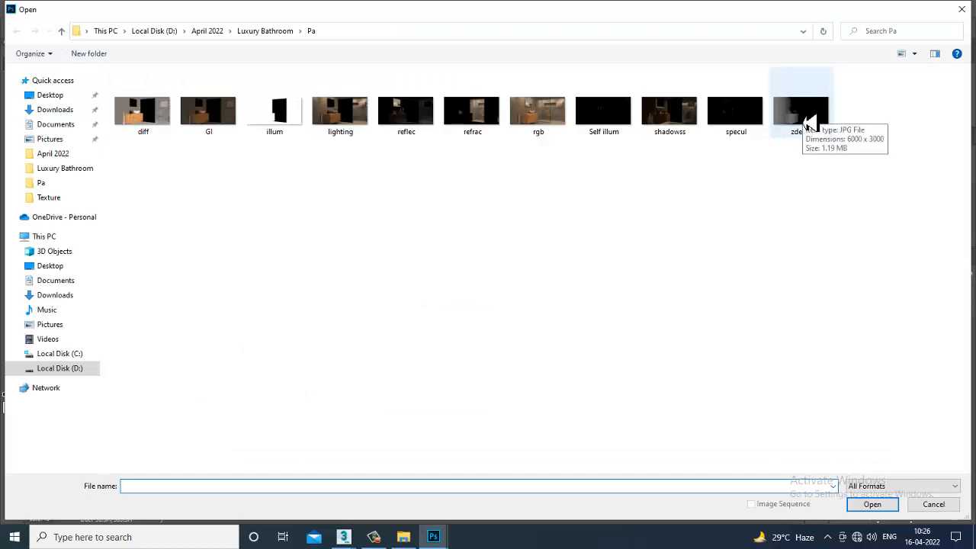
double_click(806, 122)
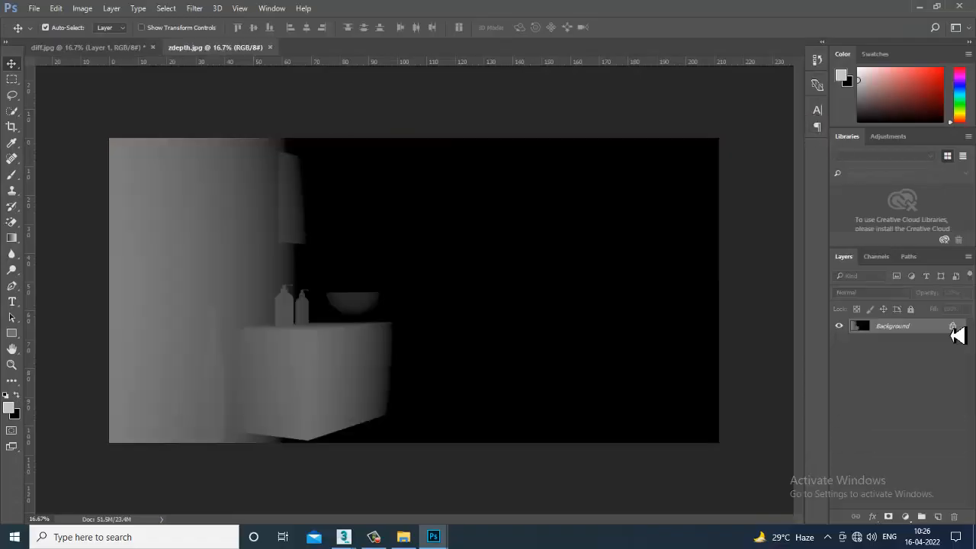
- Copy the zdepth pass into the diff.jpg document as a new top layer and align it with the canvas
left_click_drag(227, 49, 522, 216)
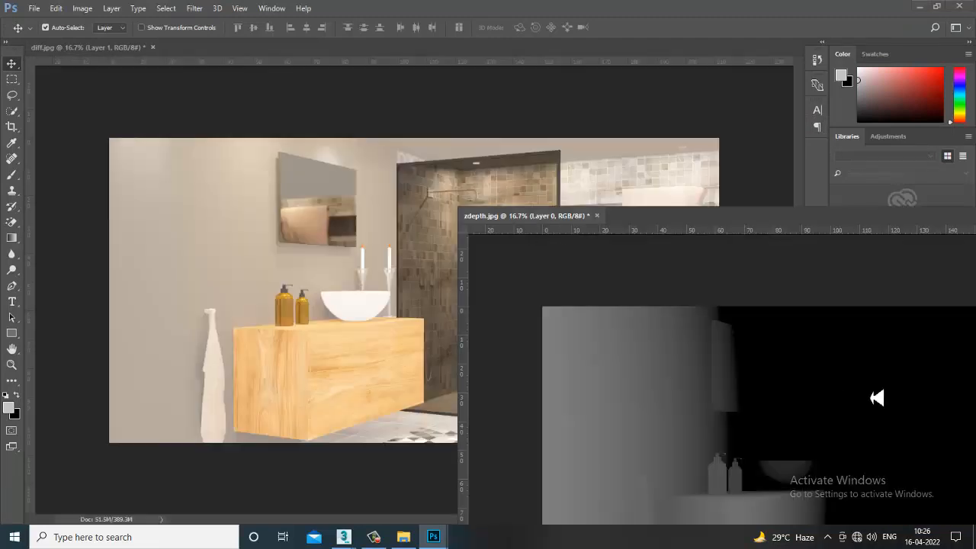
left_click_drag(800, 424, 420, 294)
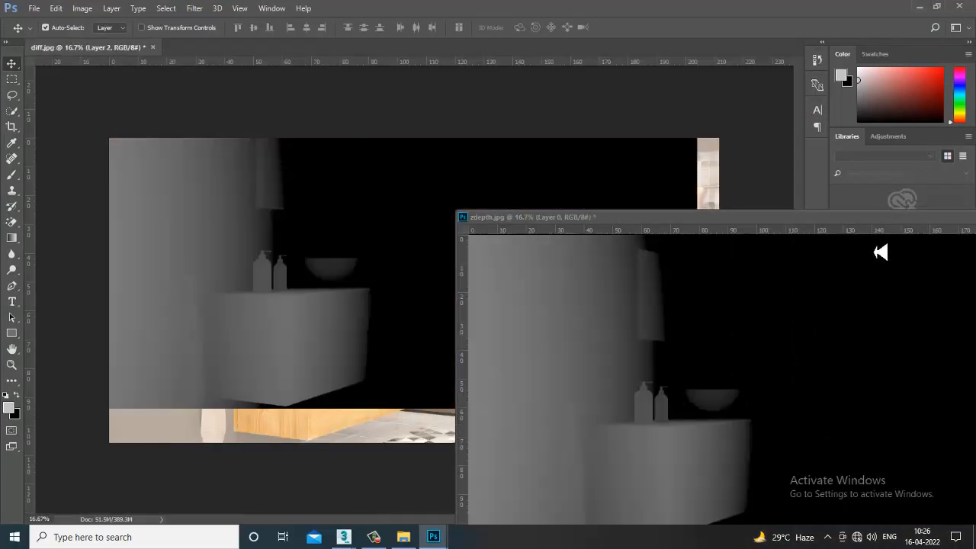
left_click_drag(893, 218, 607, 216)
left_click(748, 215)
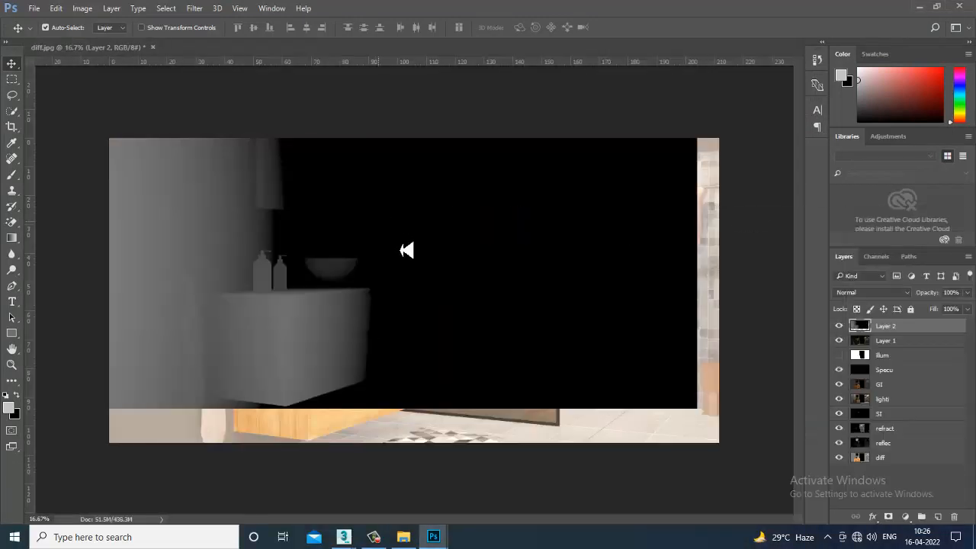
left_click_drag(377, 223, 406, 262)
- Preview blend modes on the depth layer from Dissolve through Color Burn to Screen
left_click(869, 293)
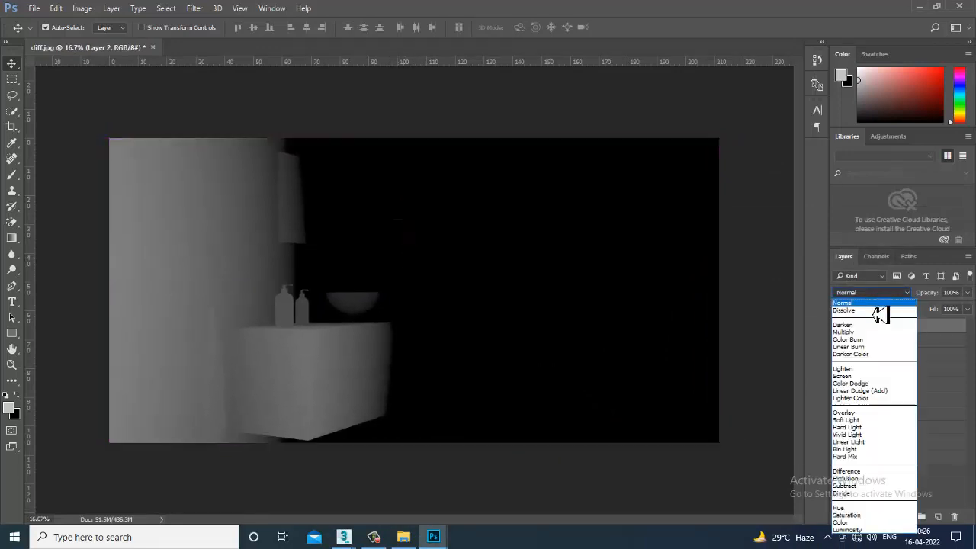
left_click(881, 312)
key("Down")
key("Down")
key("Down")
key("Down")
key("Down")
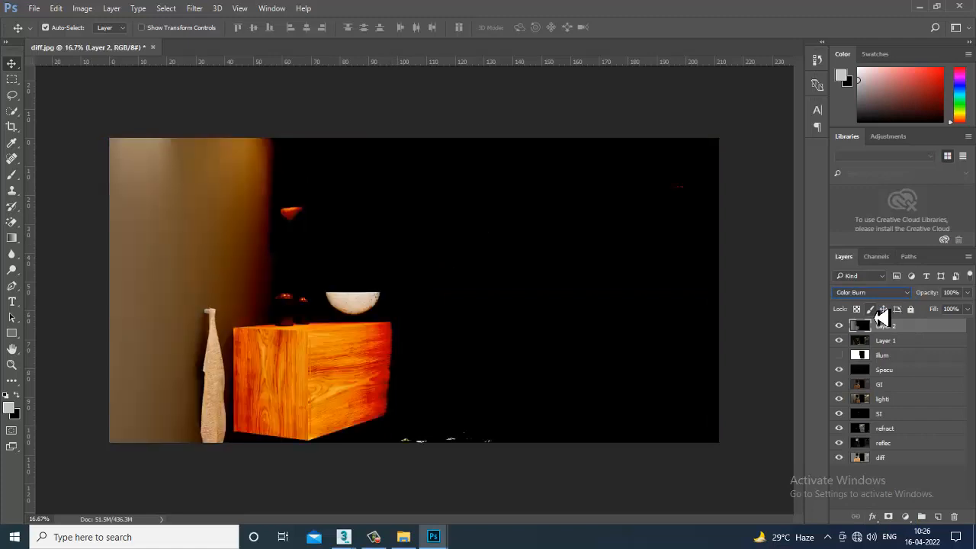
key("Down")
key("Down")
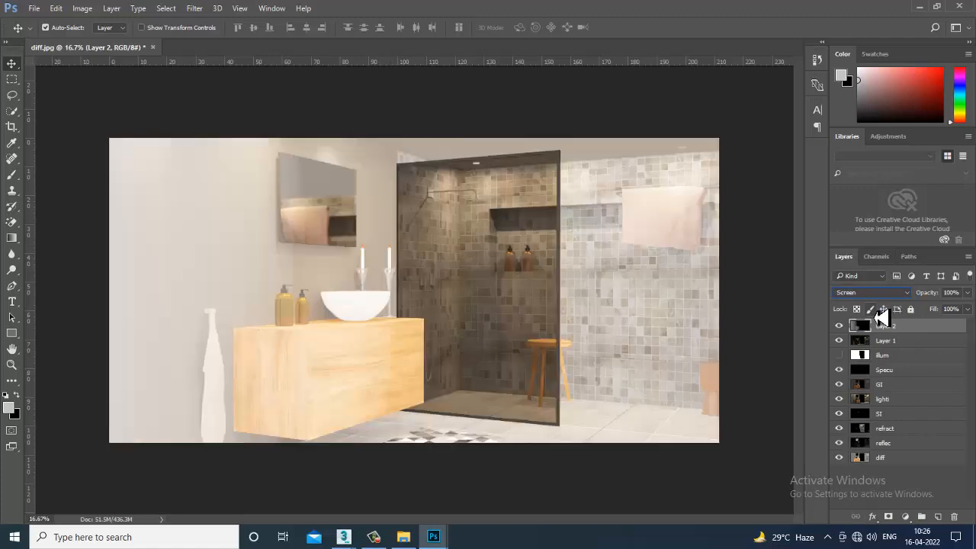
- Continue previewing depth layer blend modes through Soft Light, Vivid Light and Difference to Luminosity
key("Up")
key("Down")
key("Down")
key("Down")
key("Down")
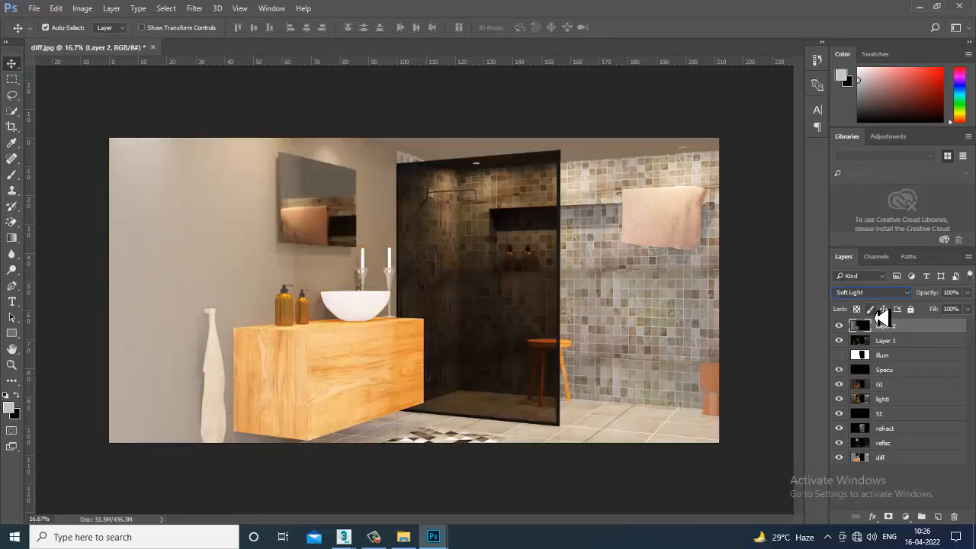
key("Down")
key("Down")
key("Down")
key("Down")
key("Down")
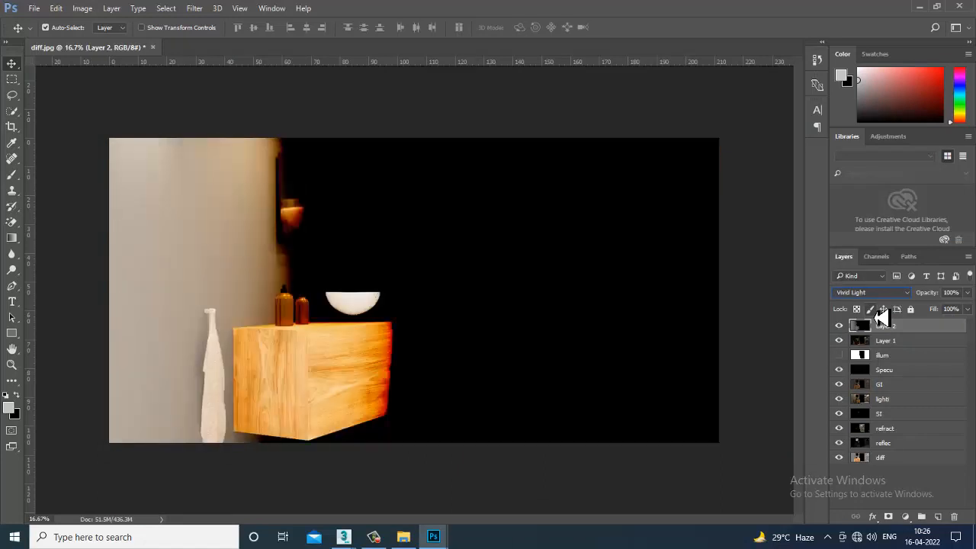
key("Down")
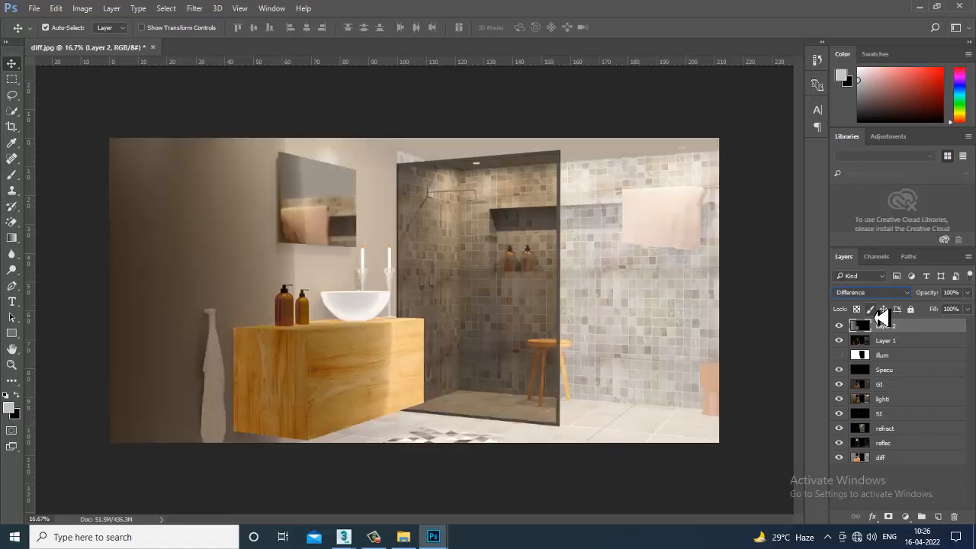
key("Down")
key("Down")
key("Down")
key("Down")
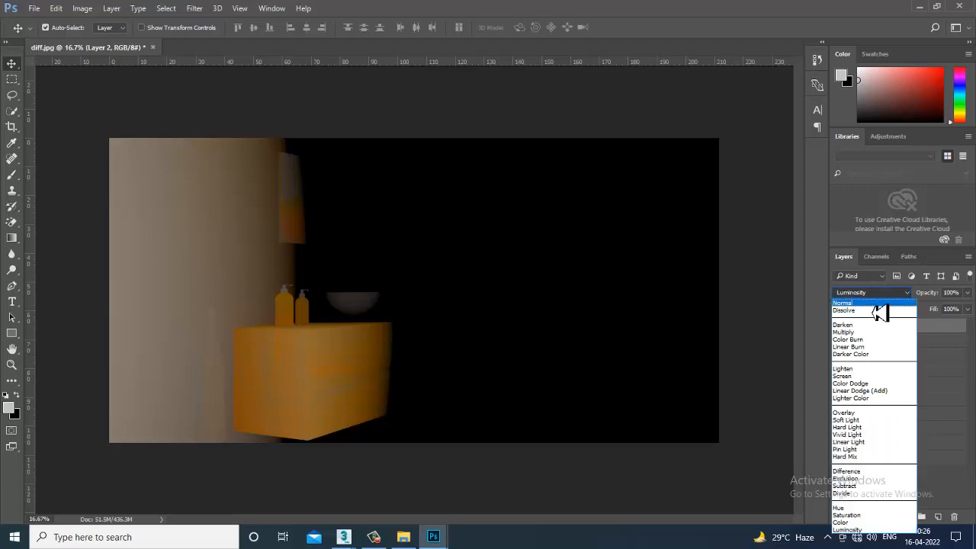
- Restart the depth layer's blend mode preview at Normal and go through Linear Burn to Lighten
left_click(873, 304)
key("Down")
key("Down")
key("Down")
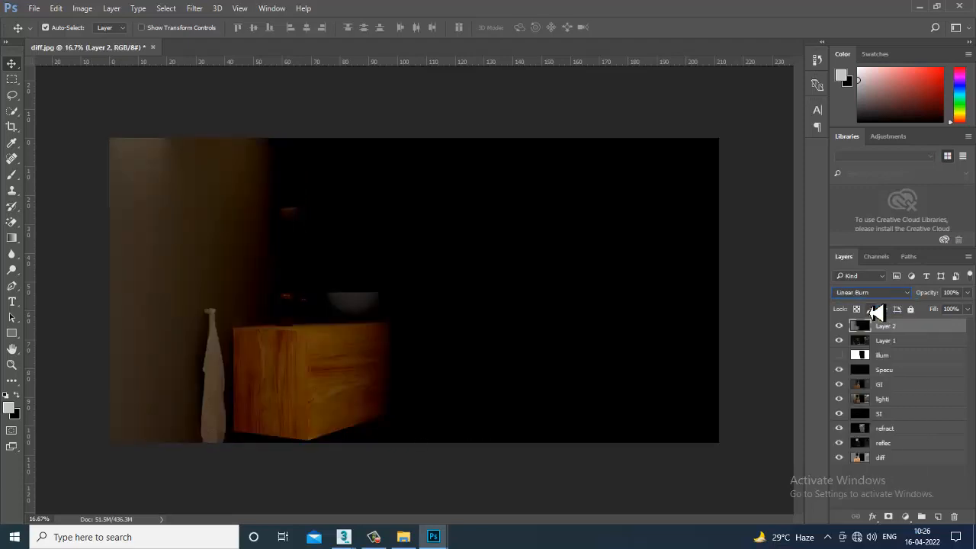
key("Down")
key("Down")
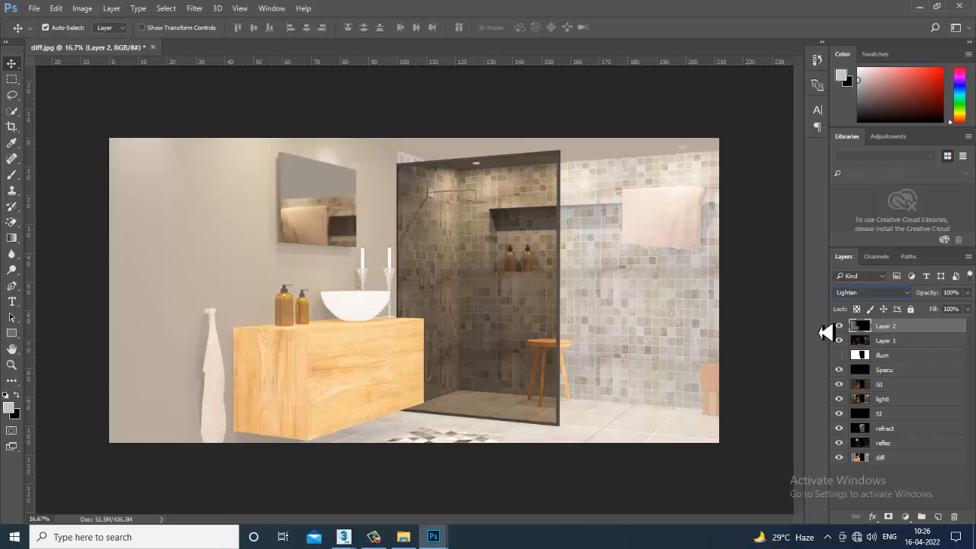
left_click(848, 329)
- Try Screen on the depth layer, compare the modes after it and choose Soft Light
left_click(877, 293)
left_click(875, 381)
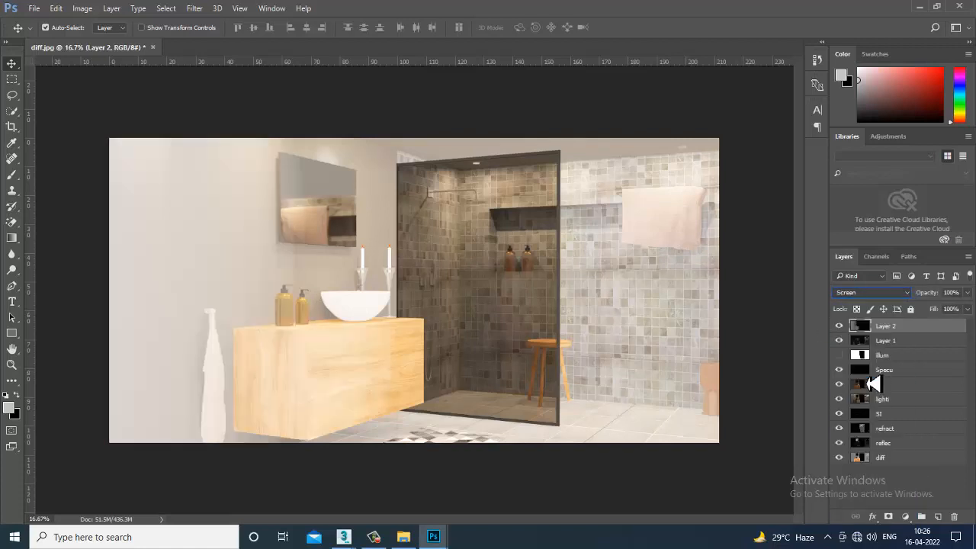
key("Down")
key("Down")
key("Down")
key("Down")
key("Down")
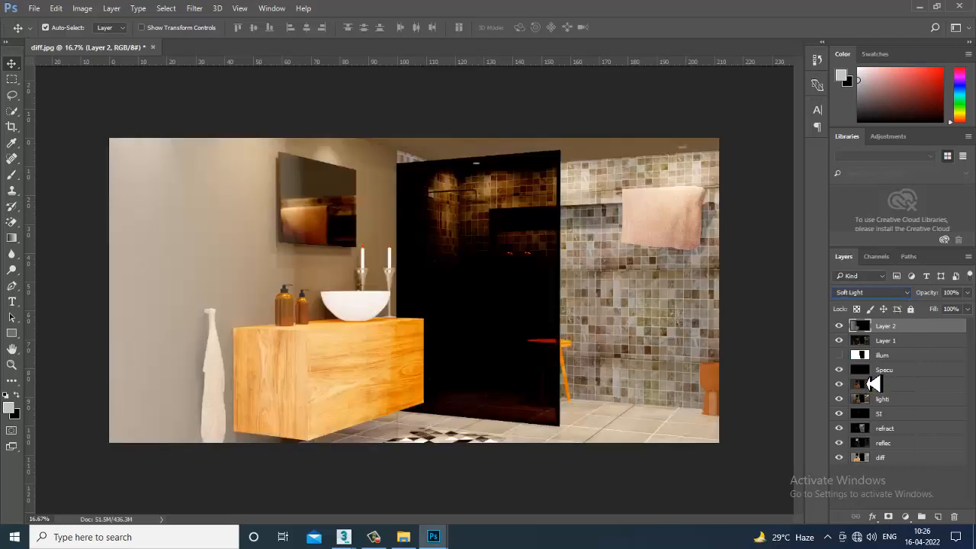
key("Down")
key("Up")
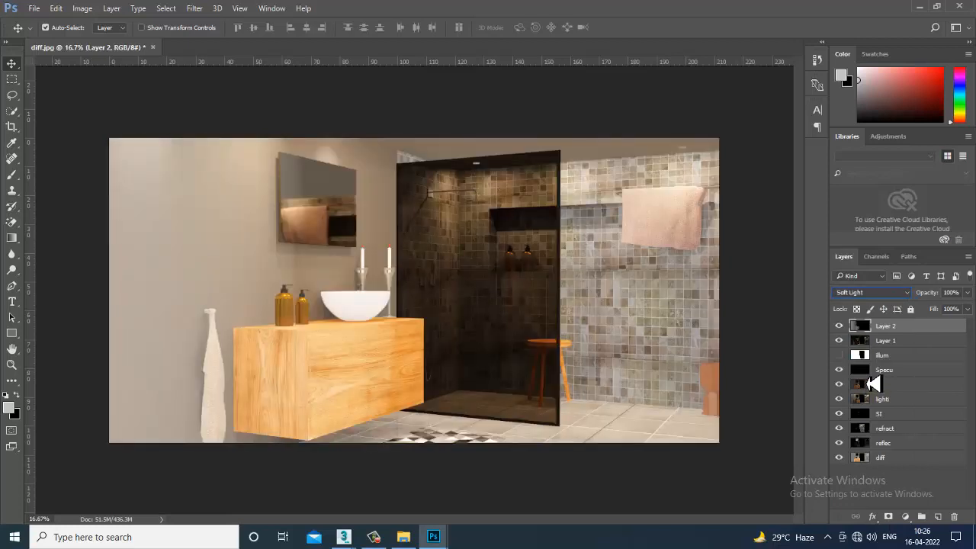
- Hide and show the depth layer repeatedly to compare the composite with and without its Soft Light effect
left_click(839, 326)
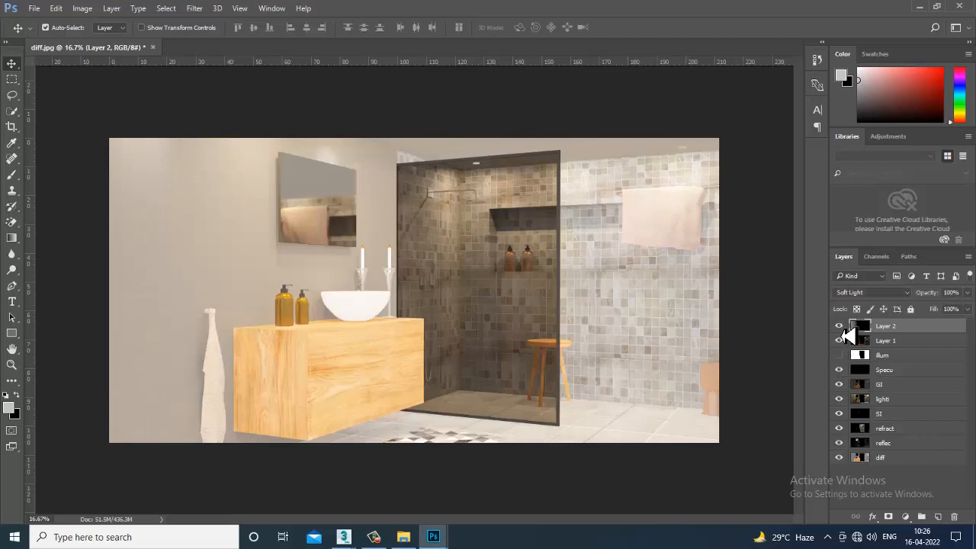
left_click(842, 328)
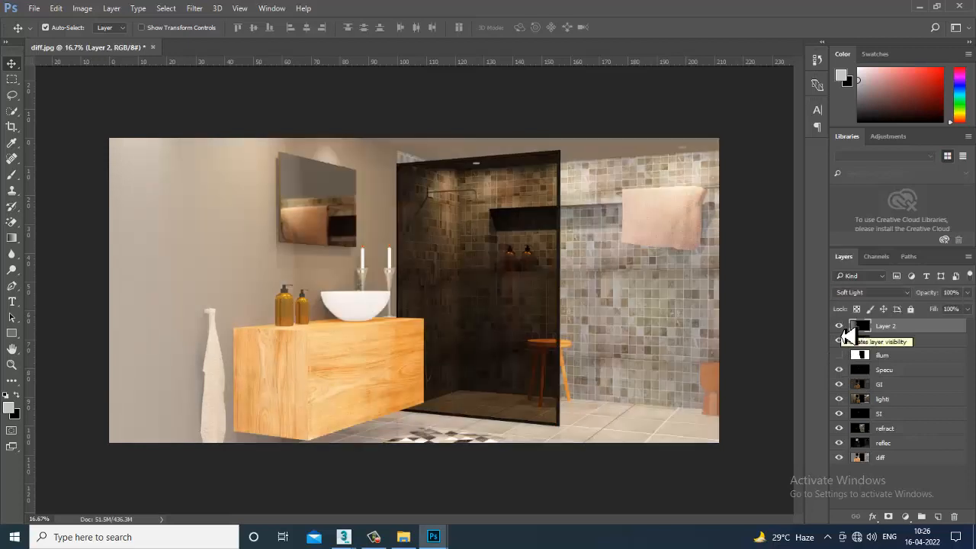
left_click(840, 328)
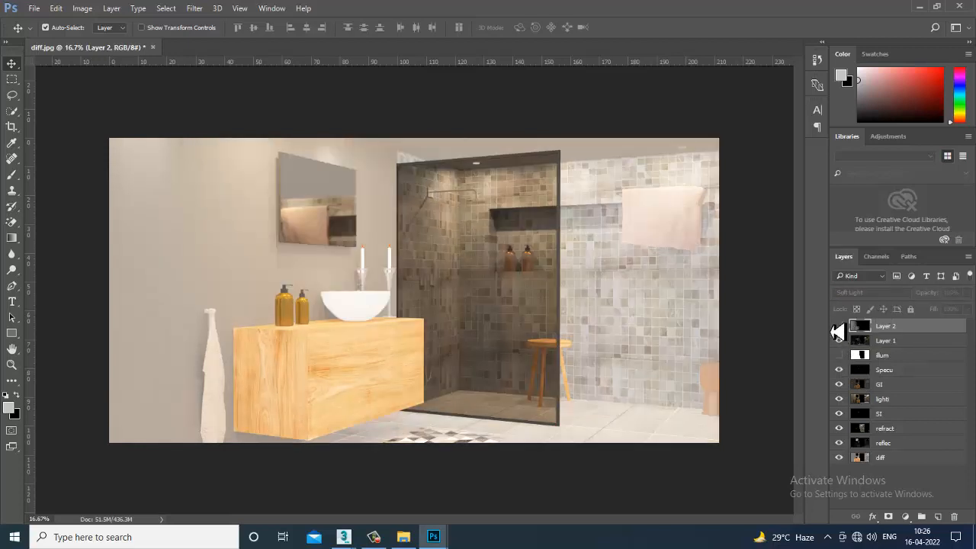
left_click(840, 326)
- Preview blend modes on the depth layer from Soft Light through Hard Mix and Difference to Saturation
left_click(869, 292)
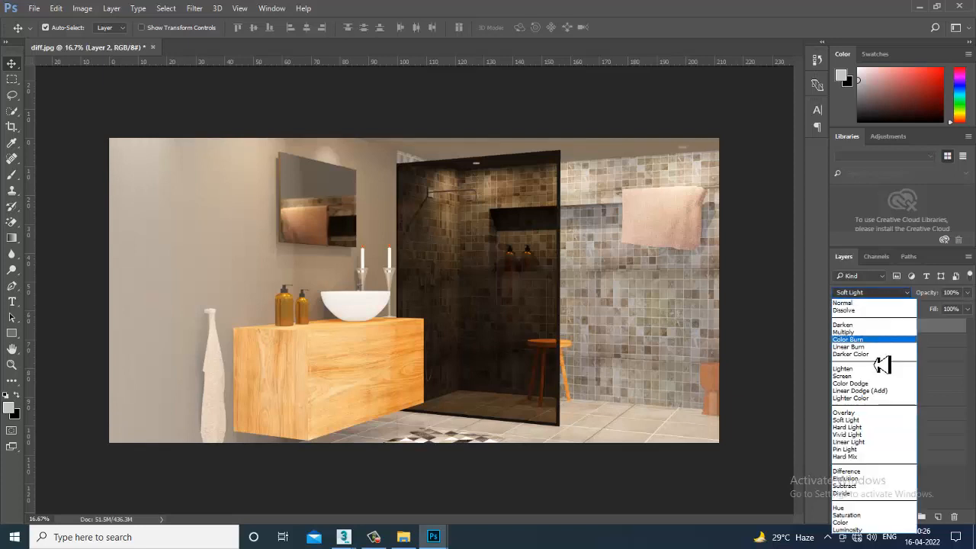
left_click(883, 420)
key("Down")
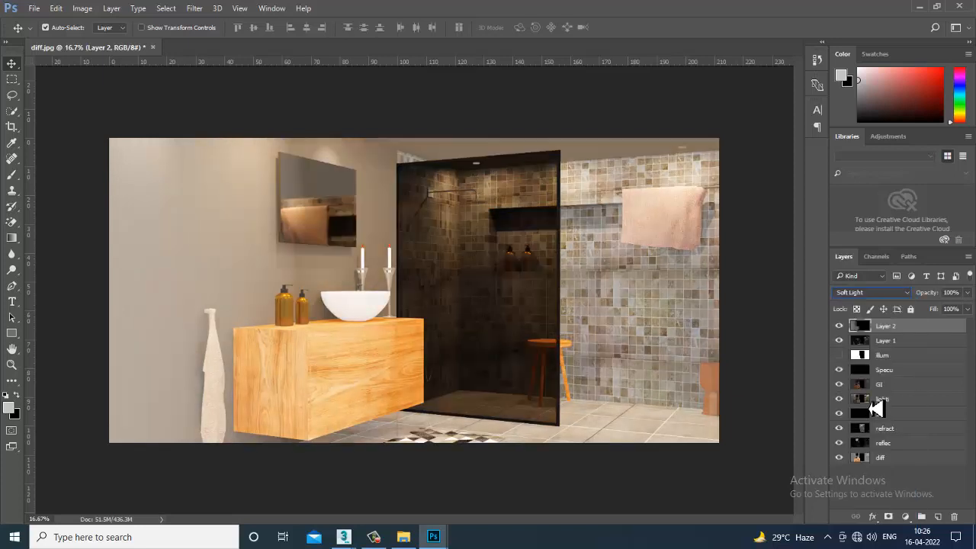
key("Down")
key("Down")
key("Down")
key("Down")
key("Down")
key("Down")
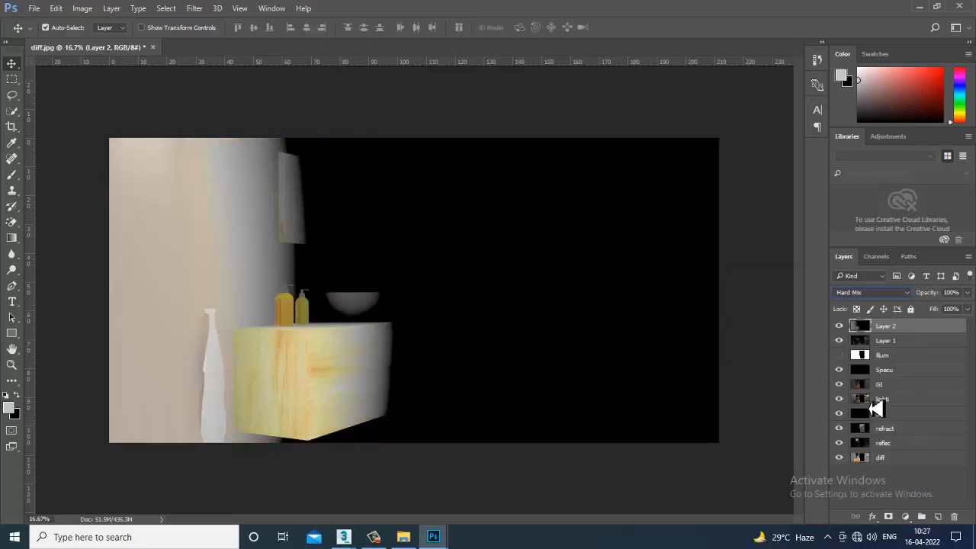
key("Down")
key("Down")
key("Up")
key("Up")
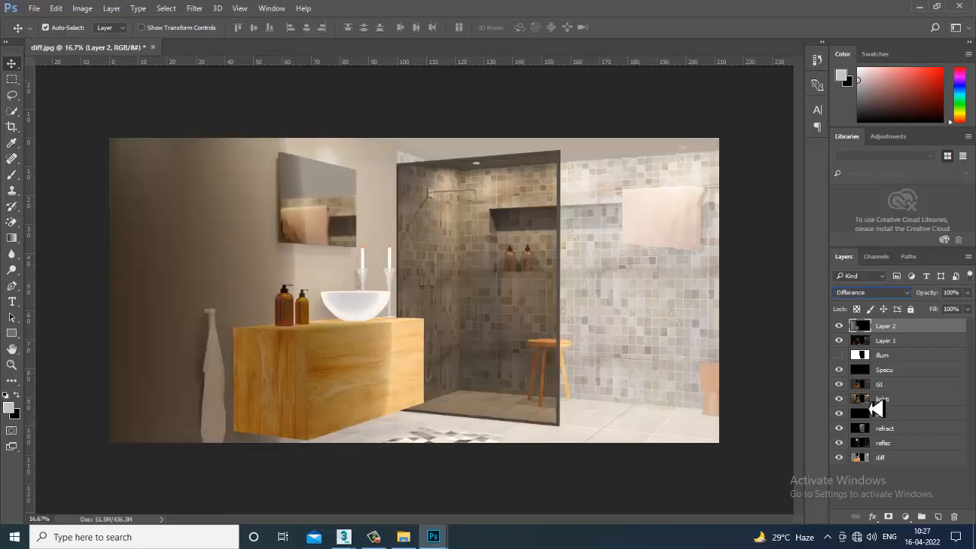
key("Down")
key("Down")
key("Down")
key("Down")
key("Down")
key("Down")
key("Down")
key("Down")
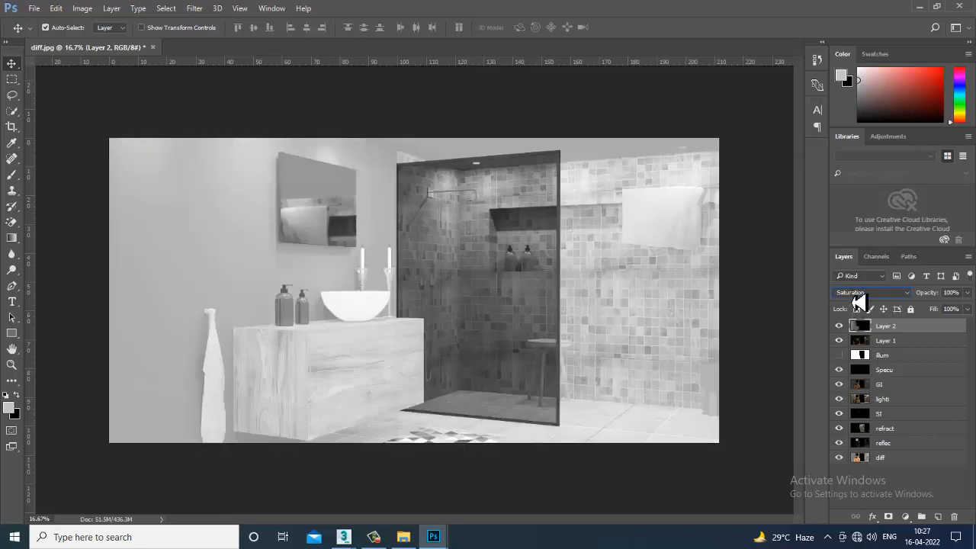
- Preview the depth layer's darkening modes including Multiply, then compare Lighten with Screen and choose Lighten
left_click(856, 295)
left_click(858, 309)
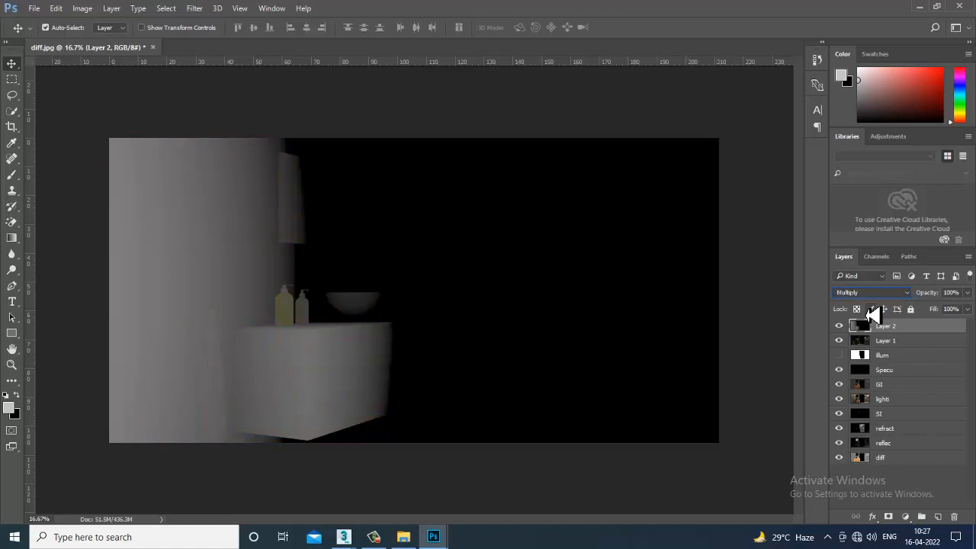
key("Down")
key("Down")
key("Down")
key("Down")
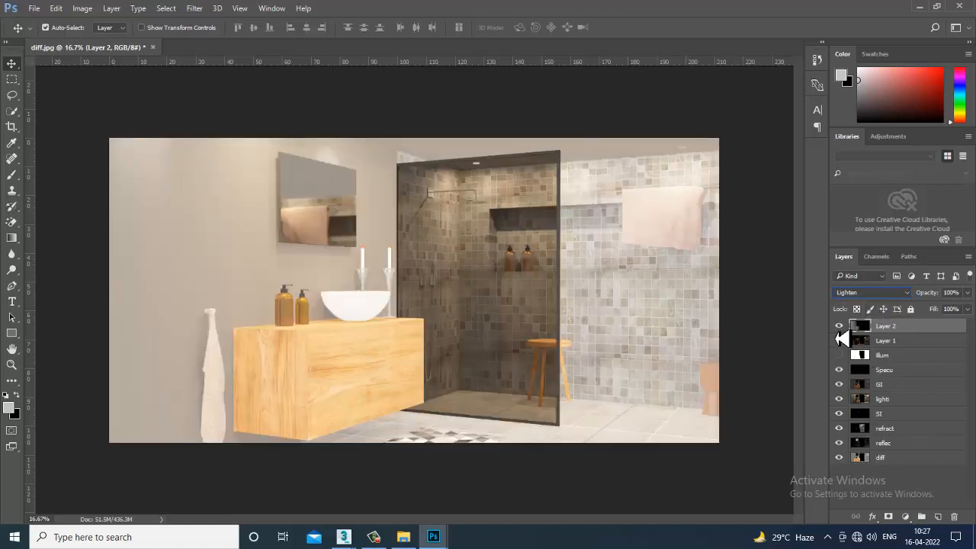
key("Down")
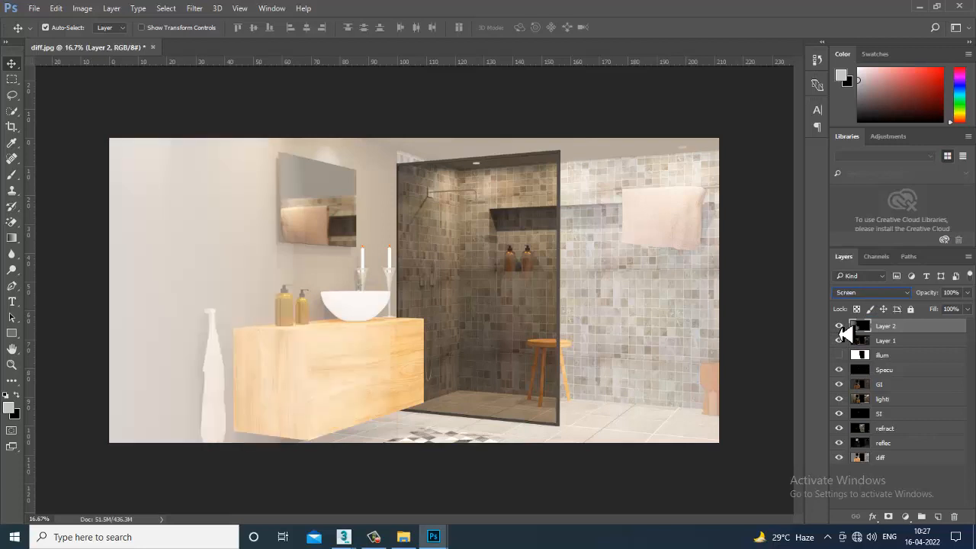
key("Down")
key("Up")
key("Up")
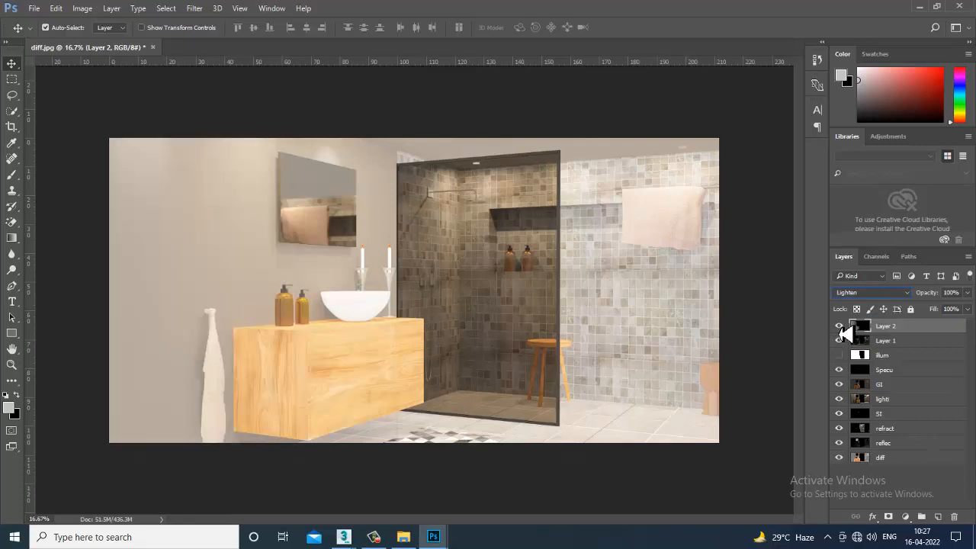
- Check the composite with the depth layer hidden and shown, then set the layer's blend mode to Screen
left_click(841, 331)
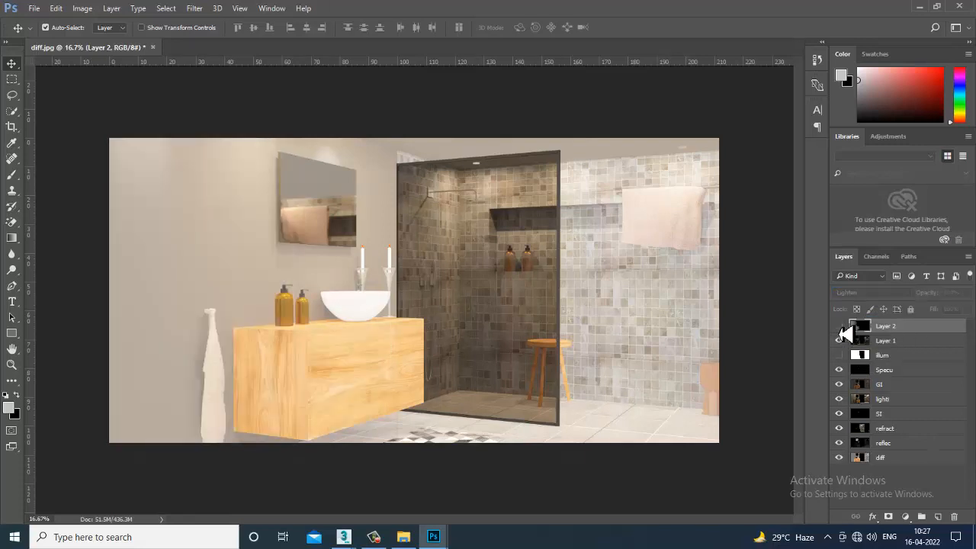
left_click(840, 329)
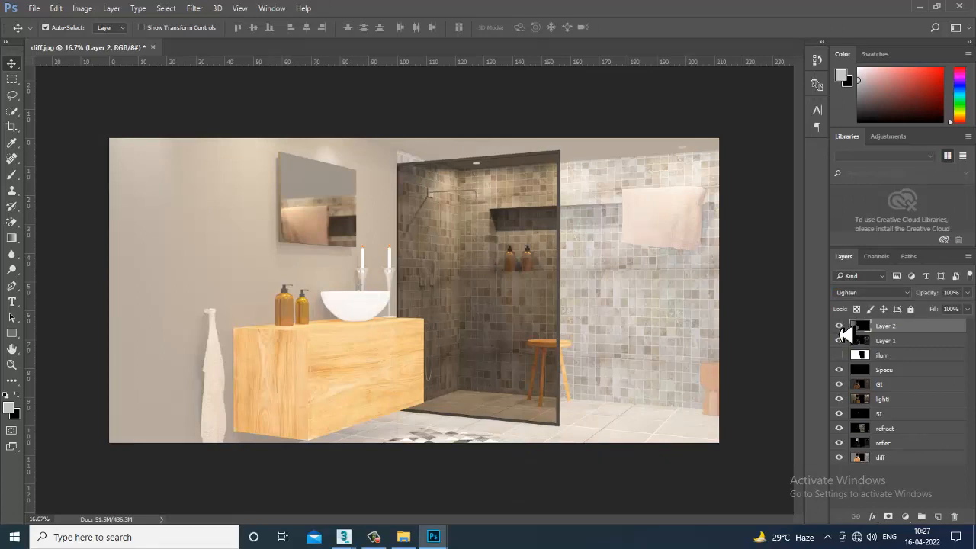
left_click(861, 293)
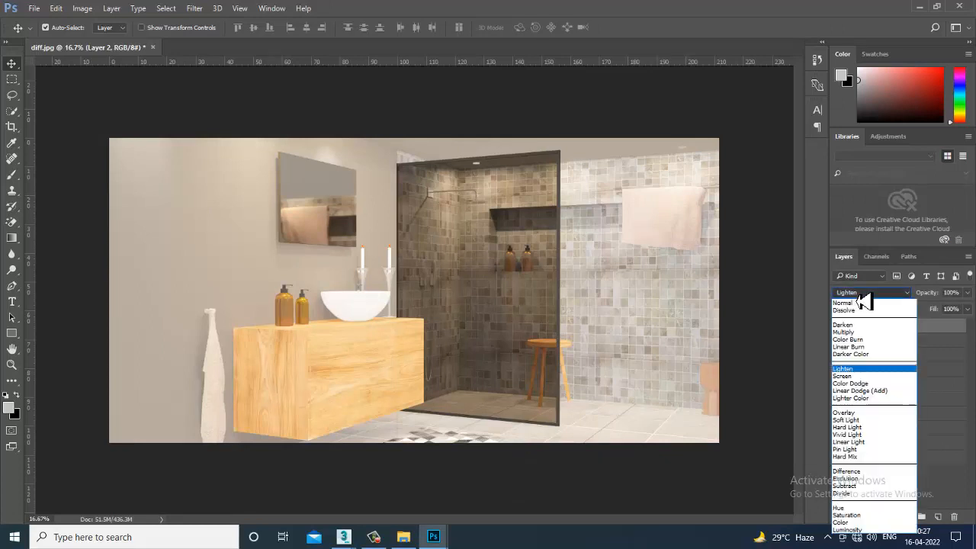
left_click(873, 376)
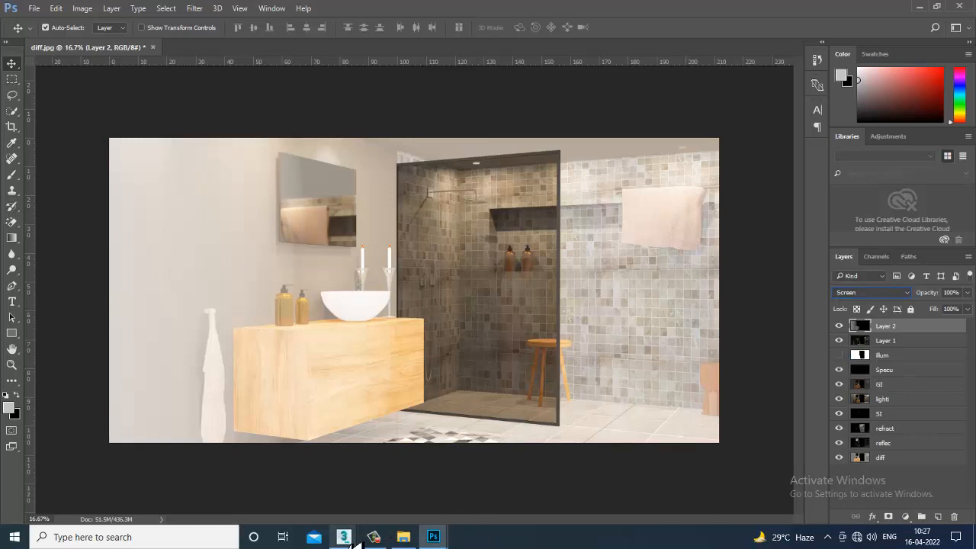
- Switch to 3ds Max to check the render progress in the V-Ray frame buffer, then return to diff.jpg in Photoshop
mouse_move(351, 542)
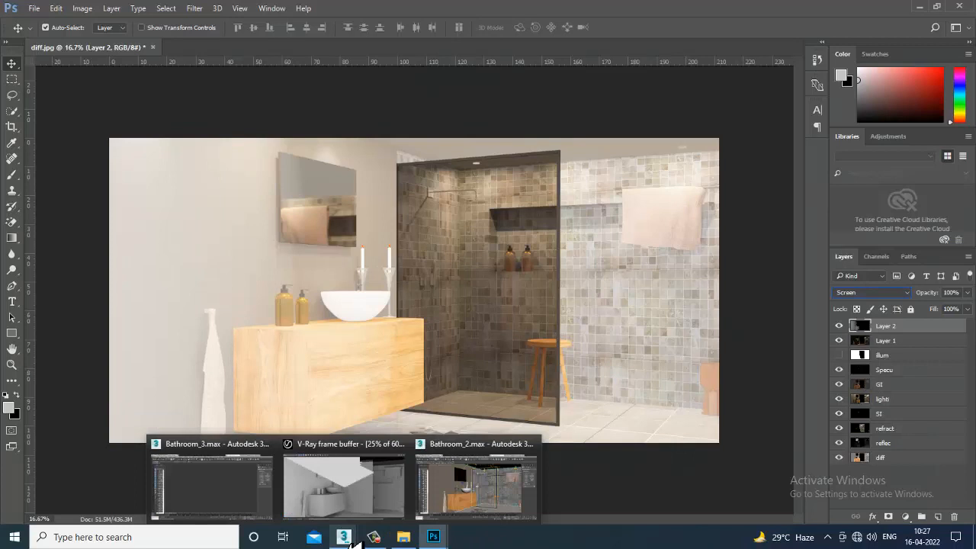
left_click(343, 505)
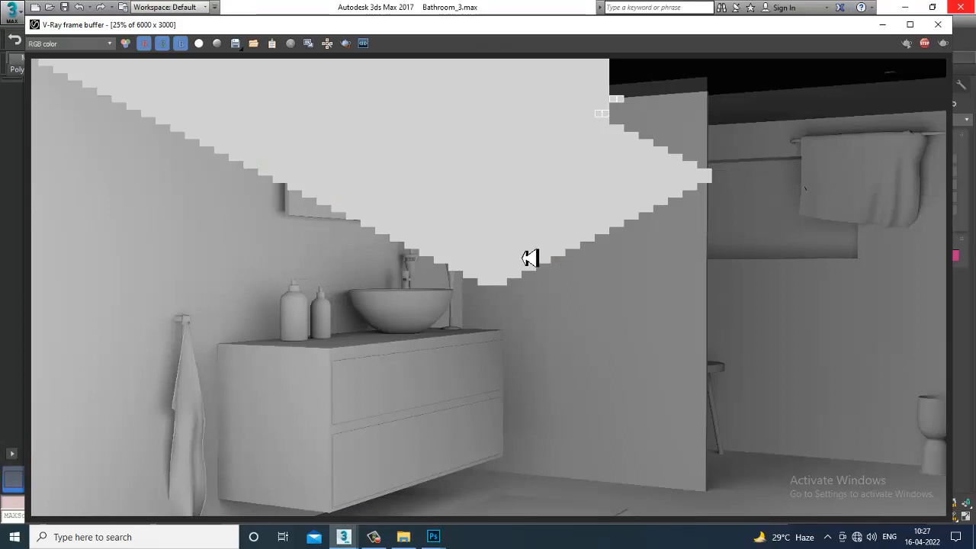
mouse_move(436, 534)
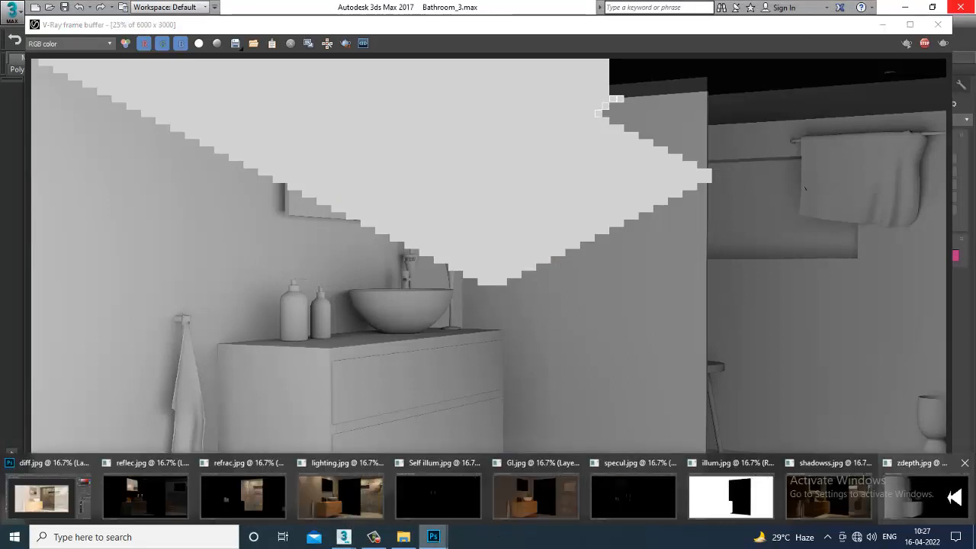
left_click(76, 503)
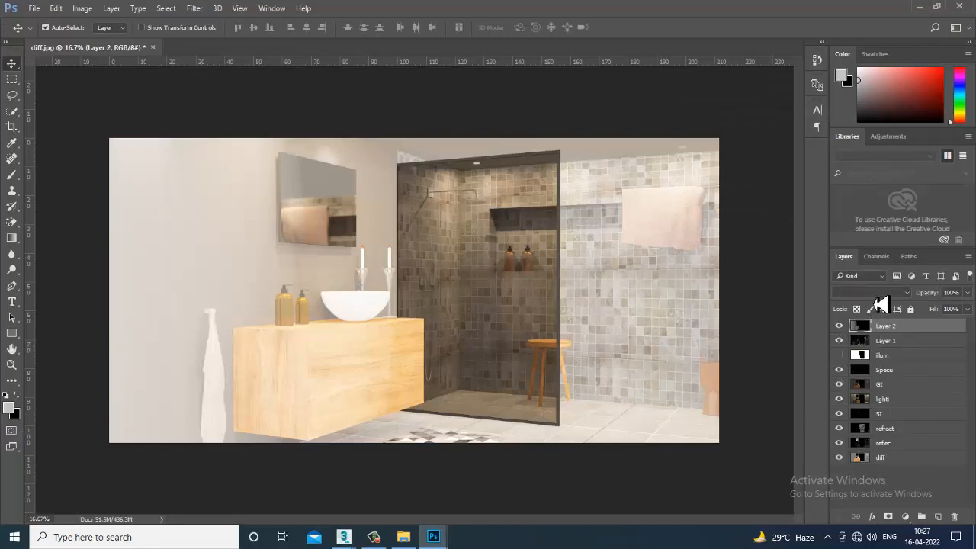
- Set the depth layer's (Layer 2) blend mode to Normal and hide the layer
left_click(876, 293)
left_click(869, 299)
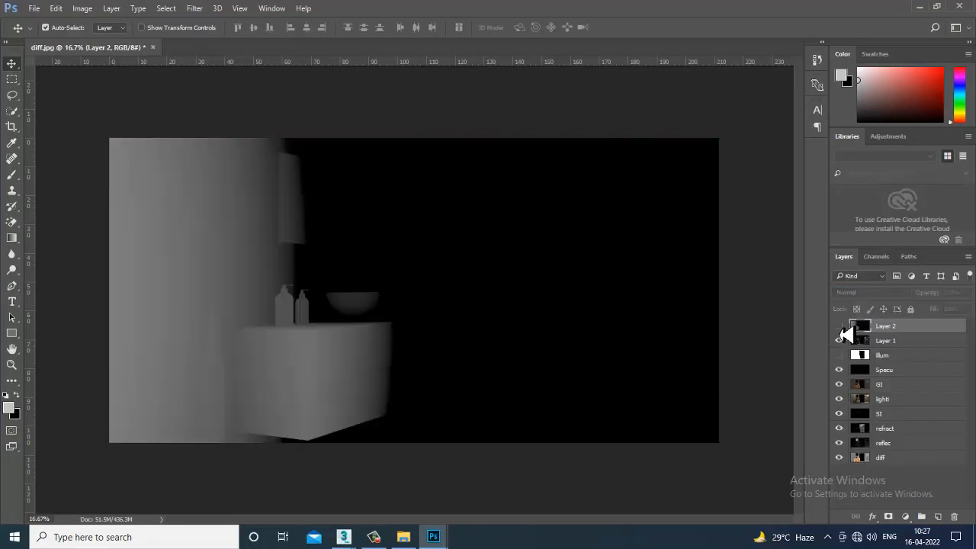
left_click(839, 326)
- Add a Brightness/Contrast adjustment layer above the composite with brightness -43 and contrast -16
left_click(907, 518)
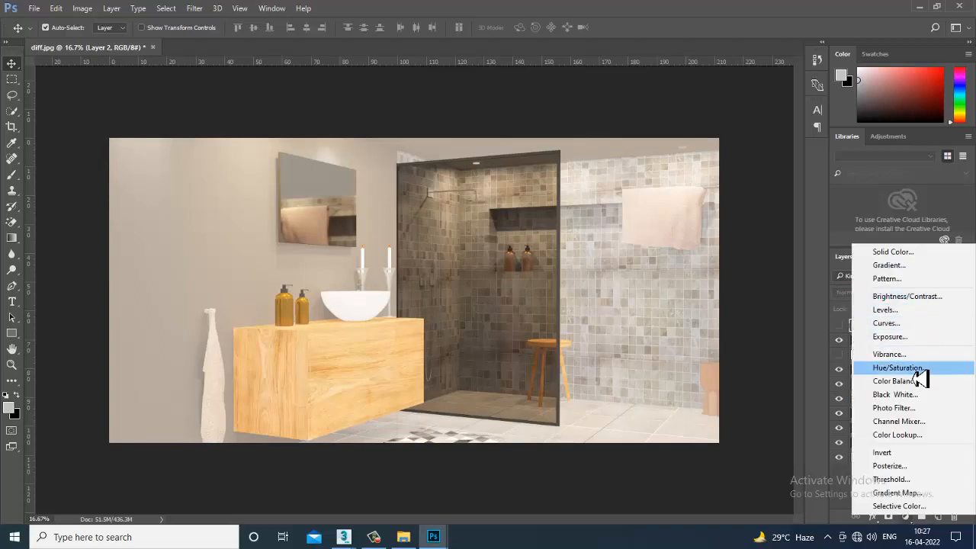
left_click(923, 297)
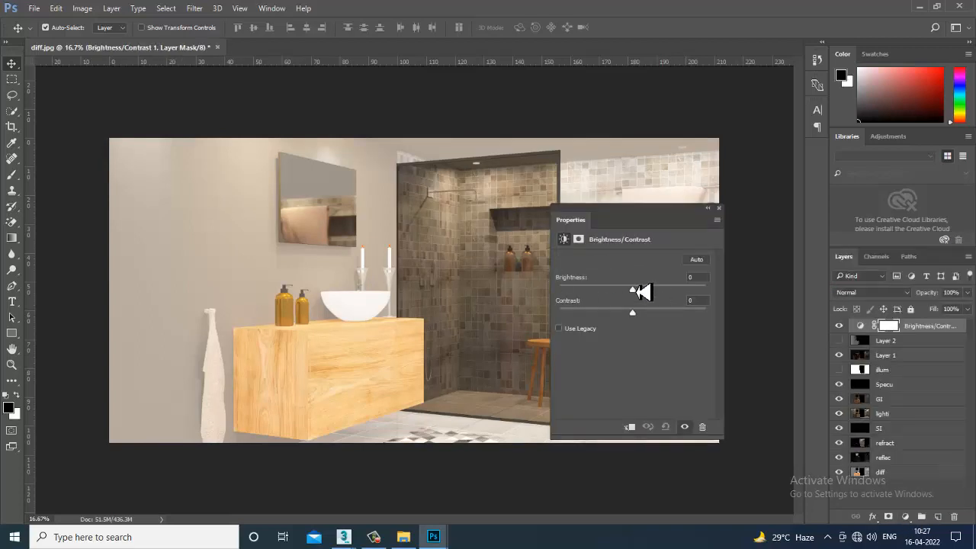
left_click_drag(632, 290, 610, 322)
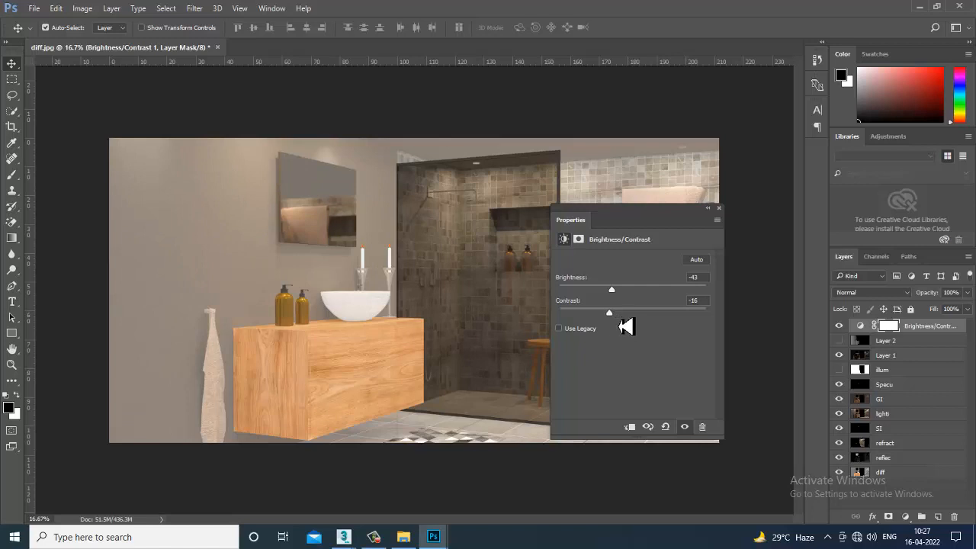
left_click(719, 208)
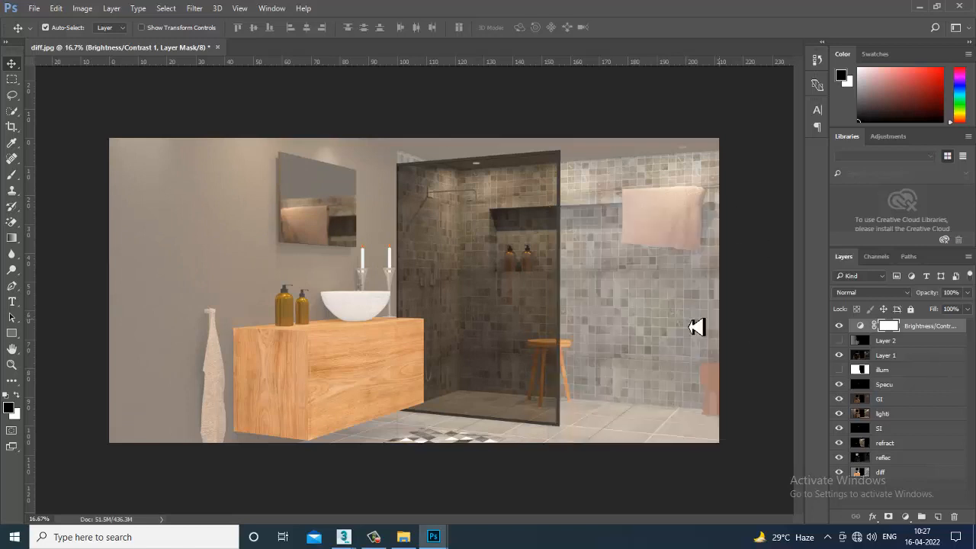
key("ctrl+plus")
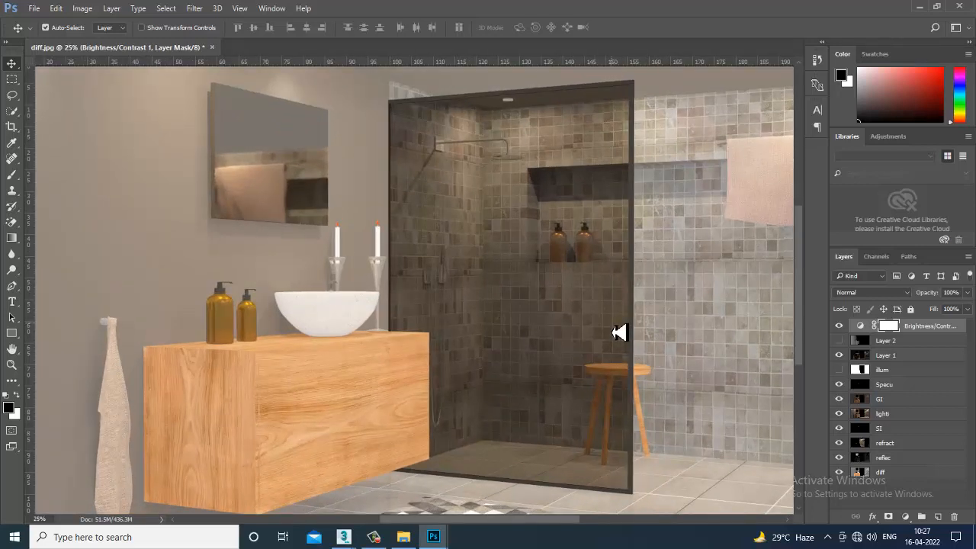
key("ctrl+minus")
key("ctrl+plus")
key("ctrl+minus")
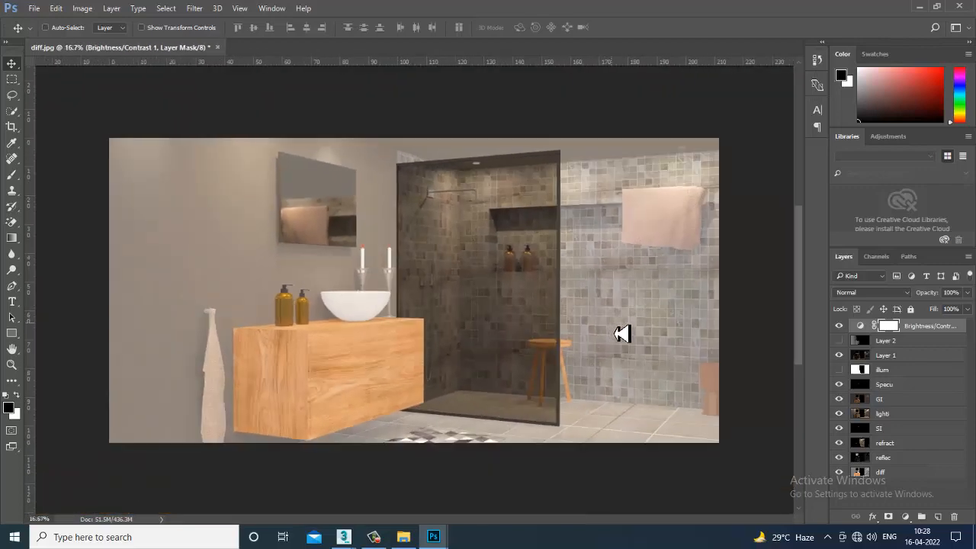
- Add a Color Balance adjustment layer, try shifting its midtone sliders, undo the last shift and hide the layer
left_click(905, 516)
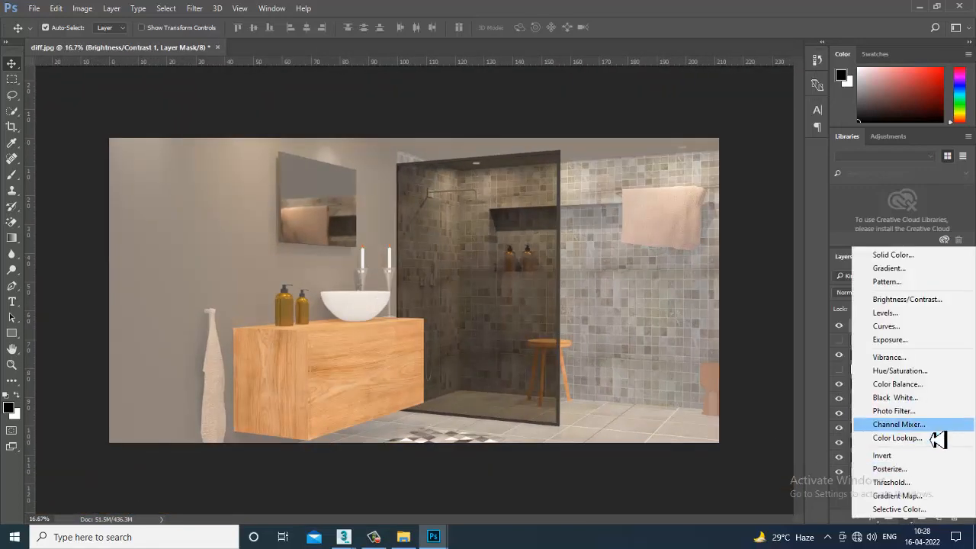
left_click(918, 390)
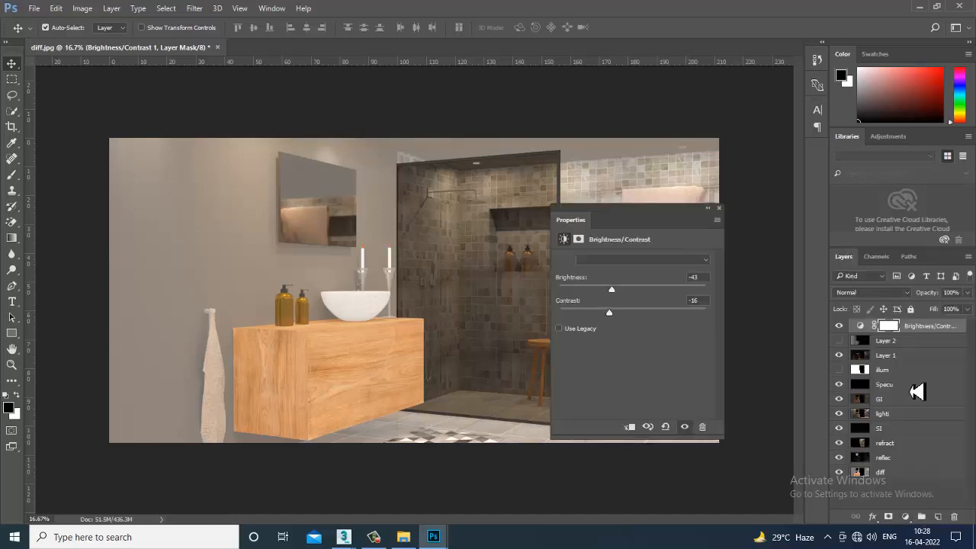
left_click_drag(617, 219, 767, 310)
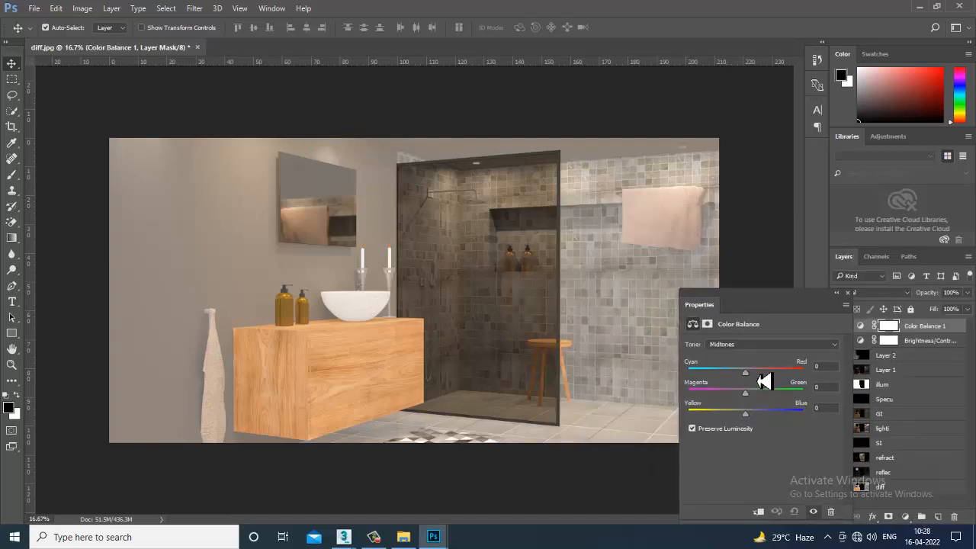
left_click_drag(745, 373, 757, 422)
left_click_drag(748, 395, 749, 396)
key("ctrl+z")
left_click(852, 303)
left_click(840, 327)
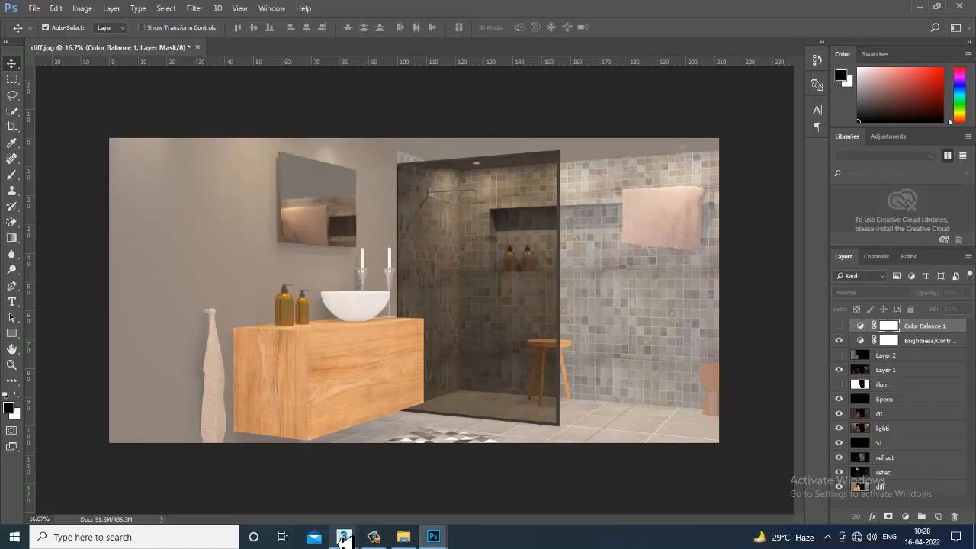
- Switch to 3ds Max to check the render progress and the Bathroom_2.max scene, then return to diff.jpg in Photoshop
mouse_move(347, 538)
left_click(361, 488)
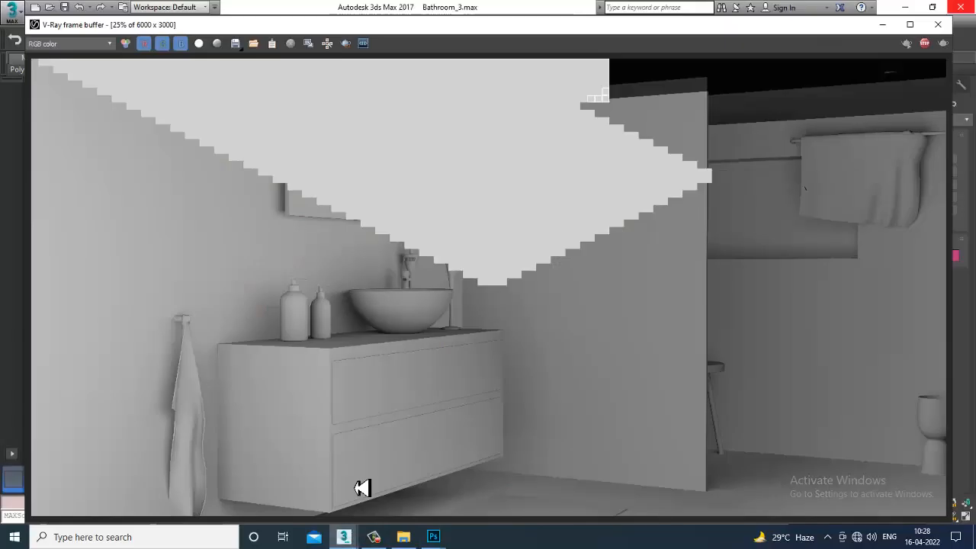
left_click(882, 26)
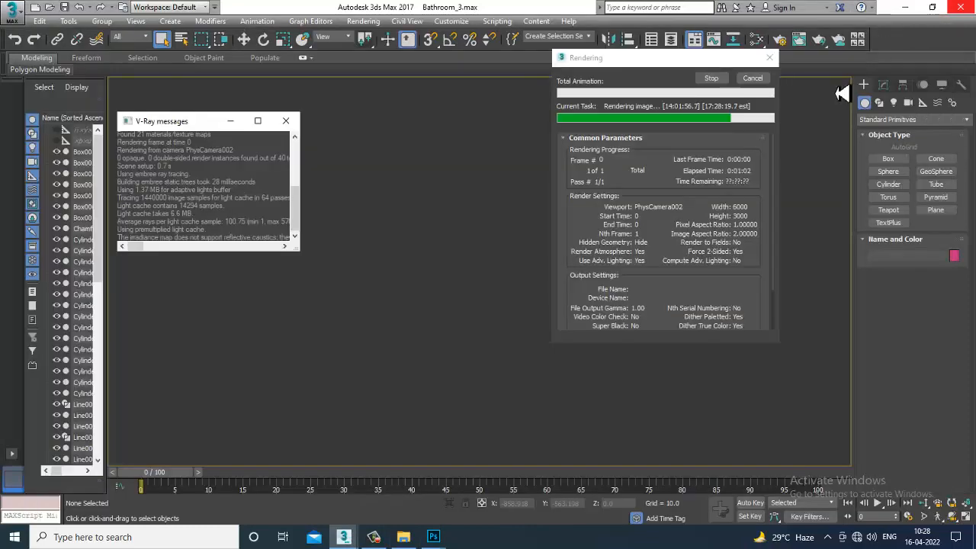
mouse_move(347, 536)
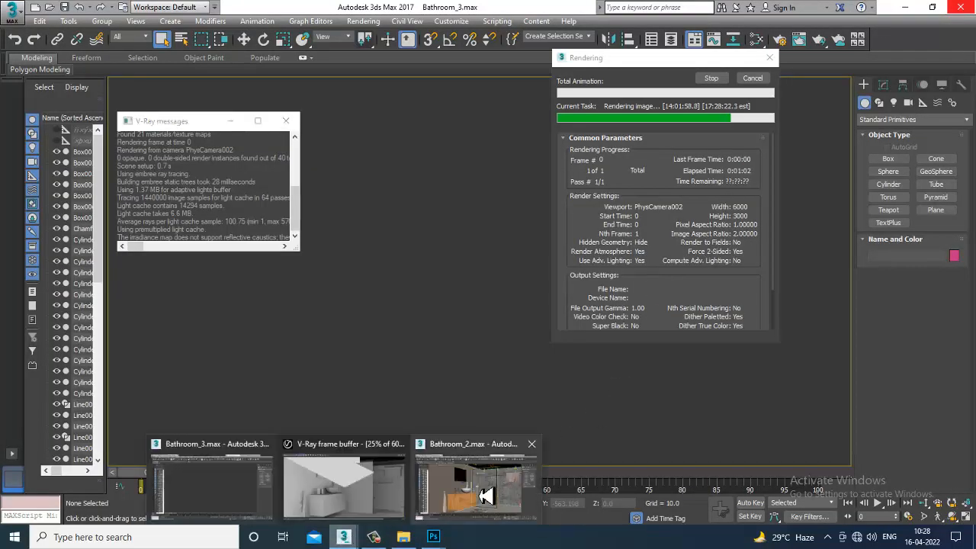
left_click(484, 496)
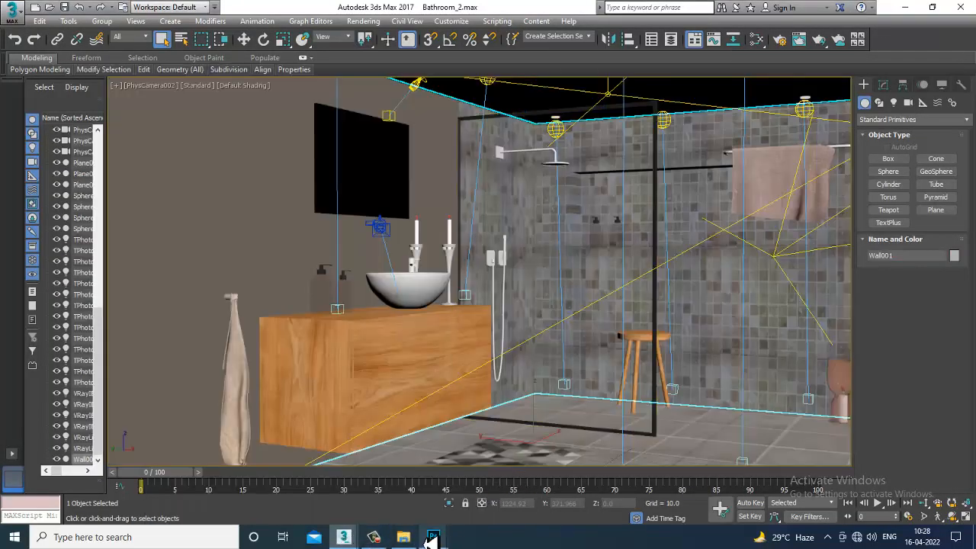
mouse_move(432, 538)
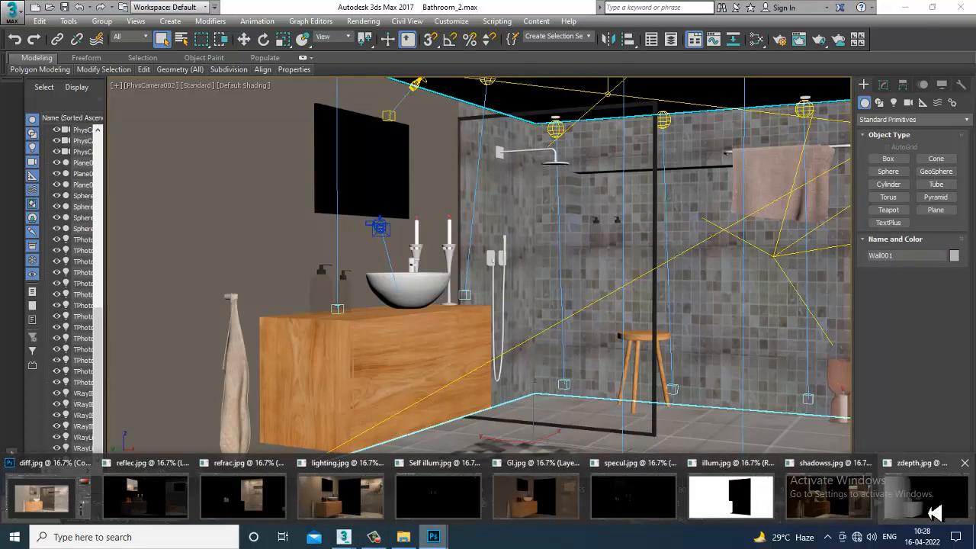
left_click(64, 495)
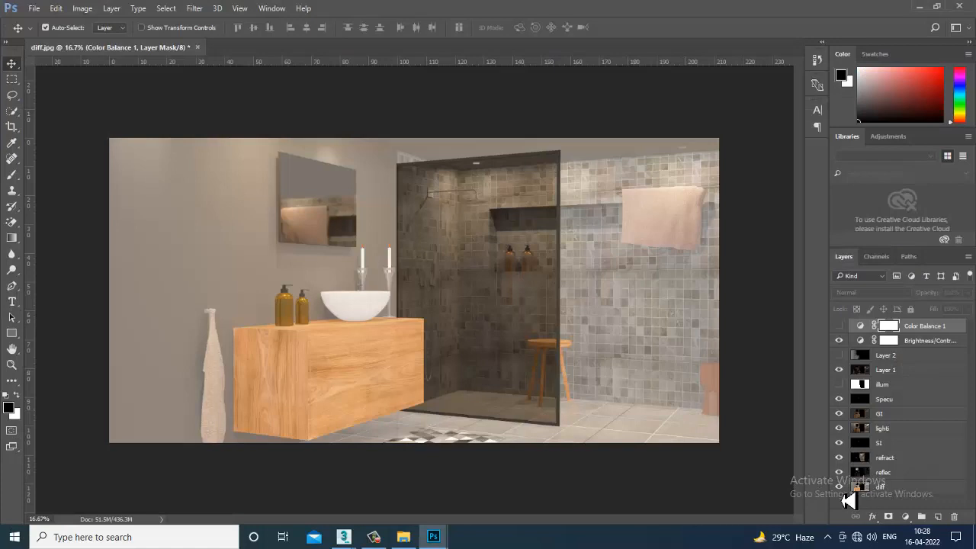
- Check the composite with the illum layer toggled, leaving it hidden, and show the depth layer (Layer 2)
left_click(845, 392)
left_click(842, 387)
left_click(839, 355)
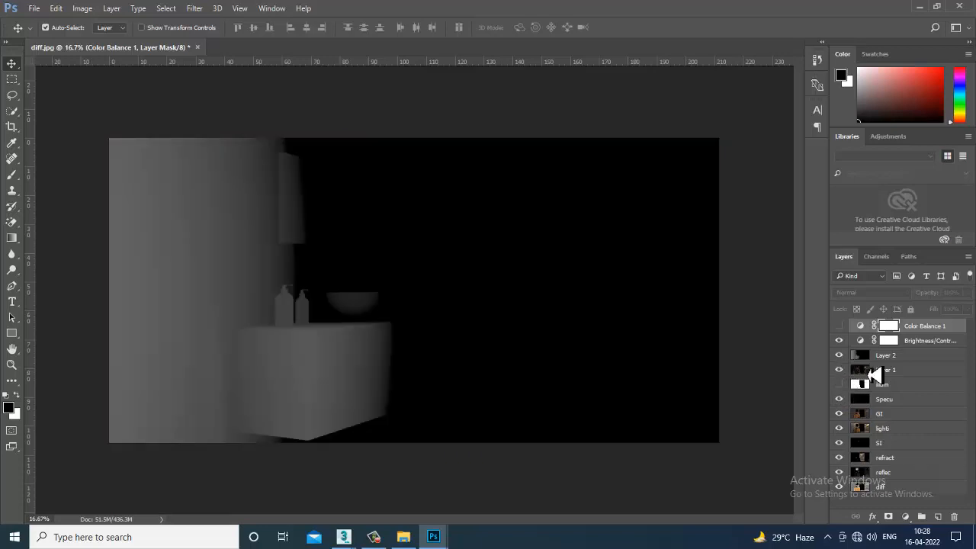
- Step through the darkening blend modes on the depth layer (Layer 2) and settle on Lighten
left_click(886, 357)
left_click(881, 294)
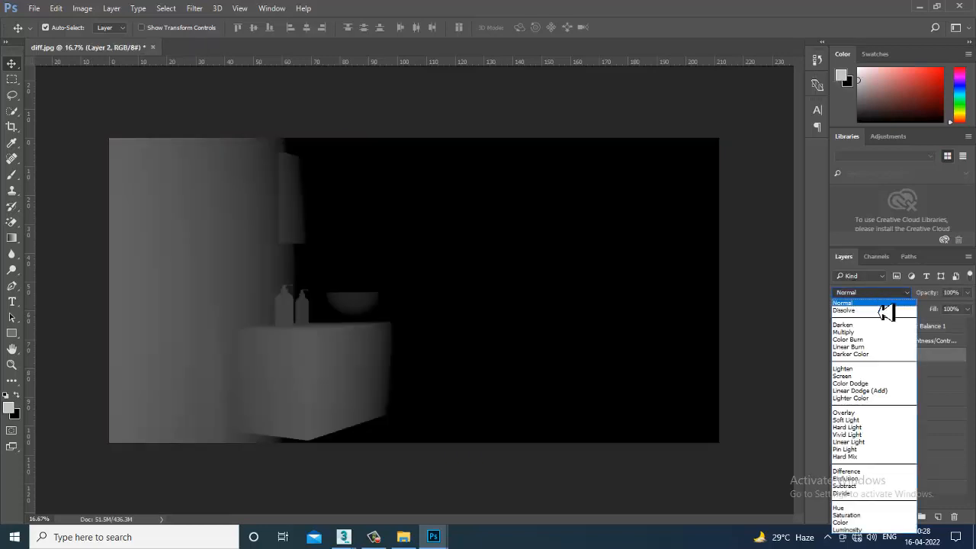
left_click(880, 304)
key("Down")
key("Down")
key("Down")
key("Down")
key("Down")
key("Down")
key("Down")
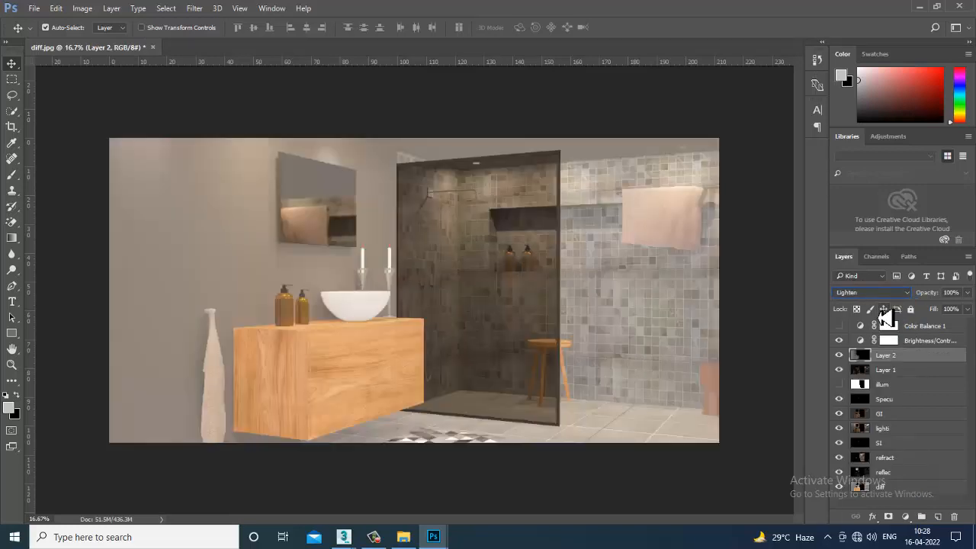
key("Up")
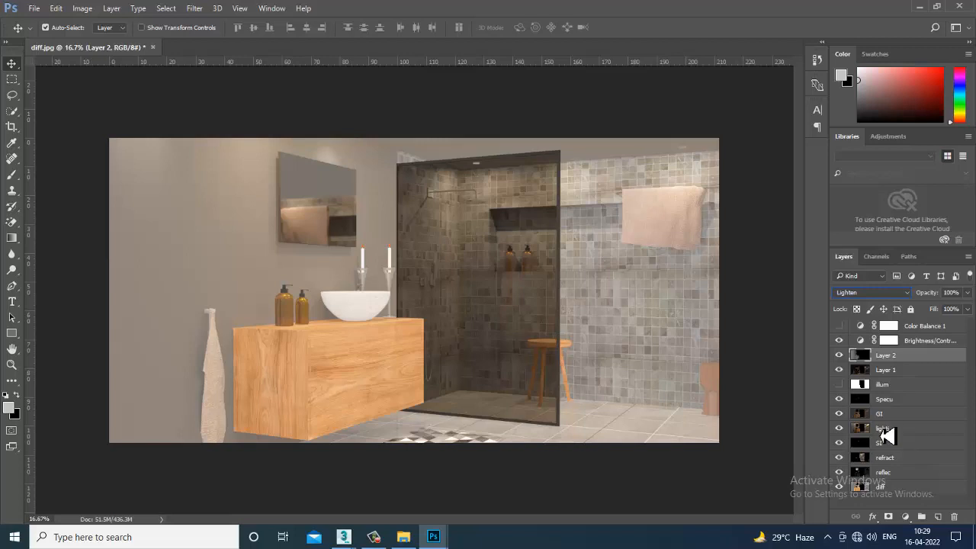
- Compare the composite with the depth layer (Layer 2) toggled off and on
left_click(840, 355)
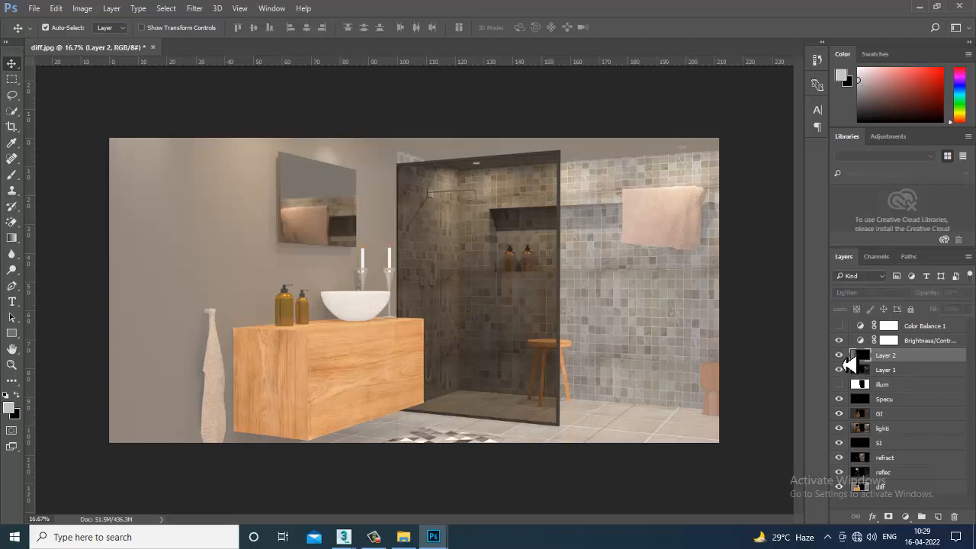
left_click(841, 359)
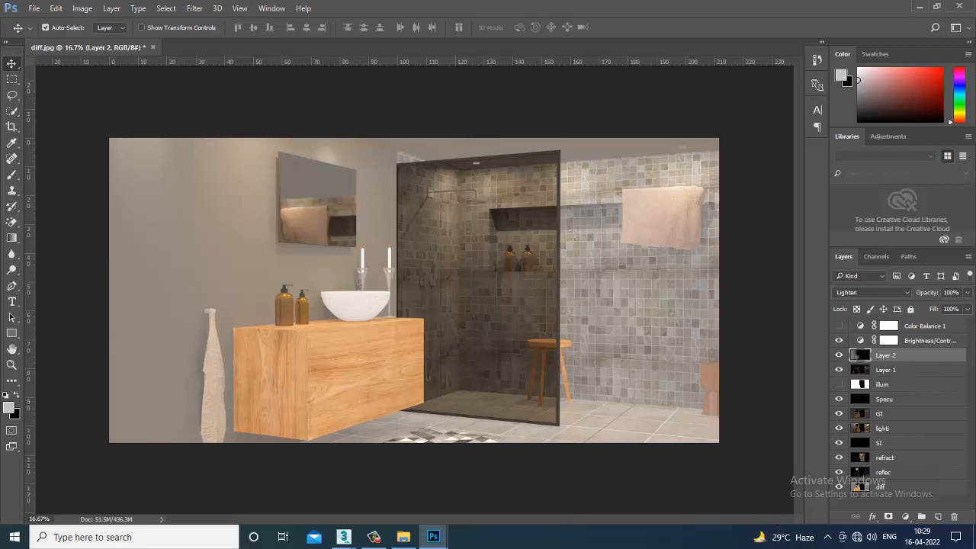
left_click(375, 537)
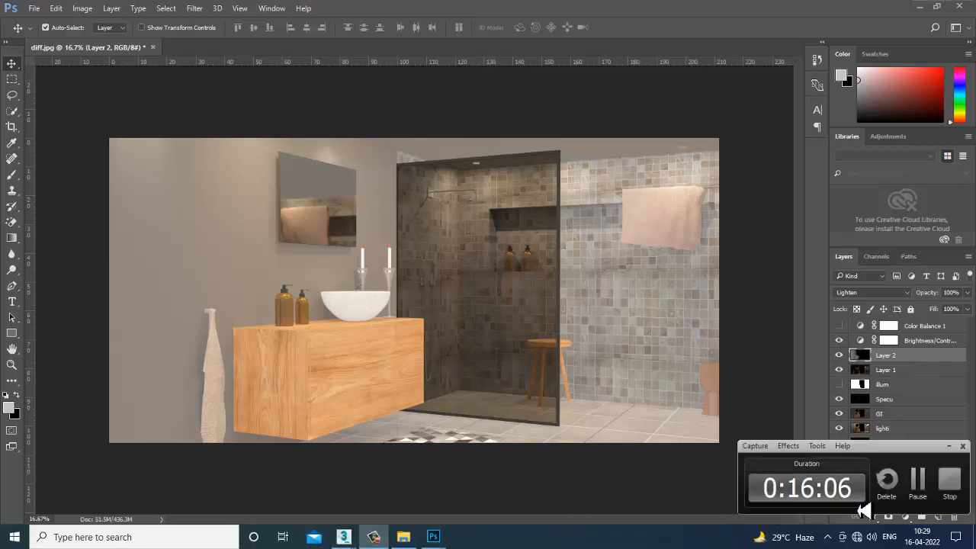
left_click(919, 484)
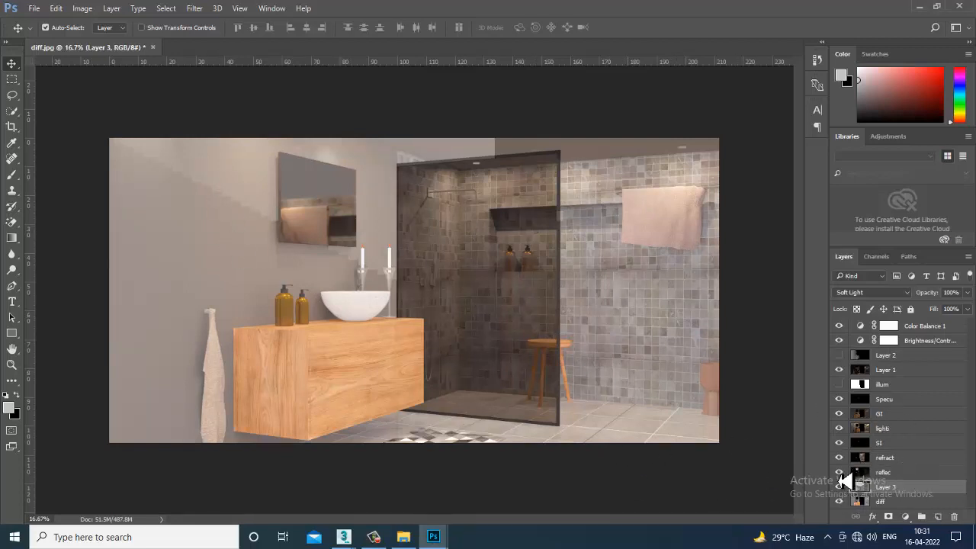
- Hide every layer above Layer 3 so only it and diff show, and rename Layer 3 as AO
left_click_drag(842, 477, 843, 328)
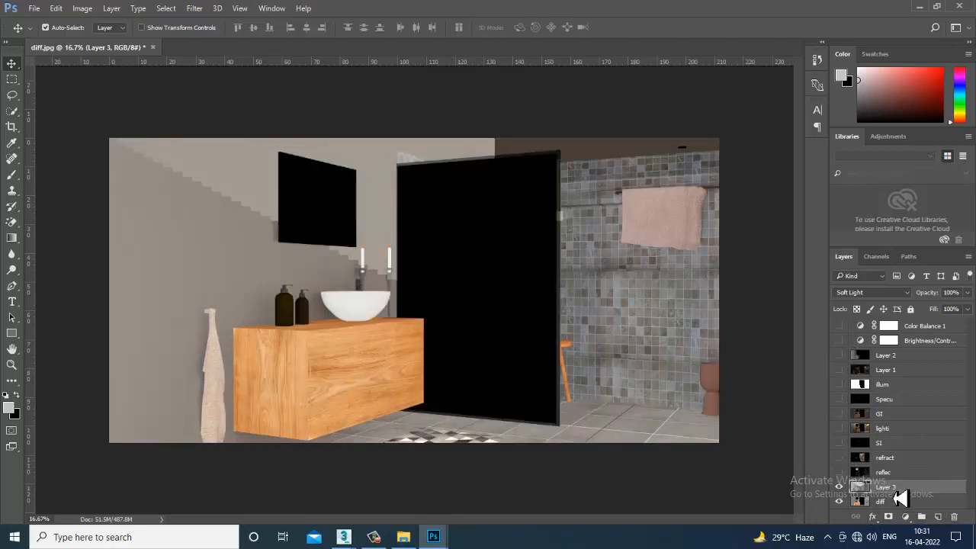
type("AO")
key("Return")
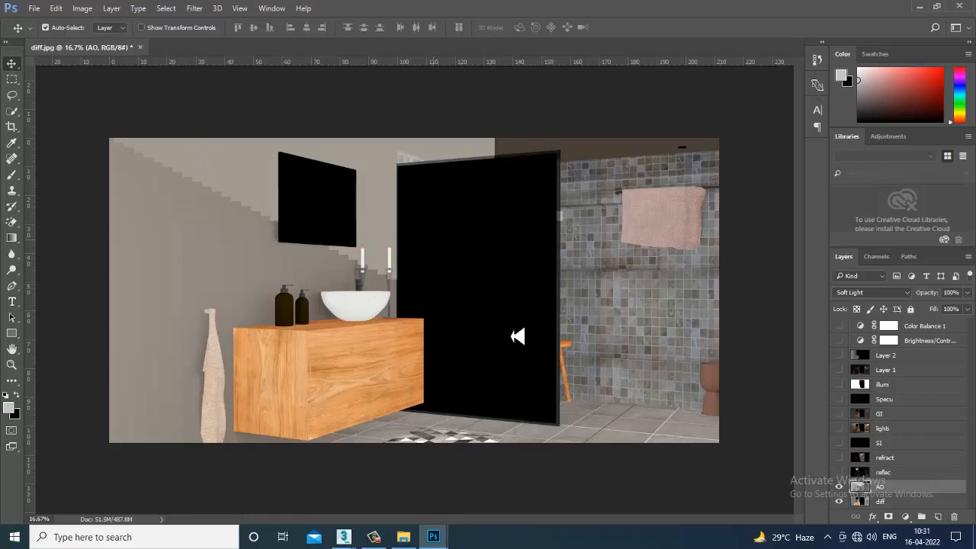
- Compare the diff pass with the AO layer repeatedly toggled off and on, both close up and in full view
left_click(840, 488)
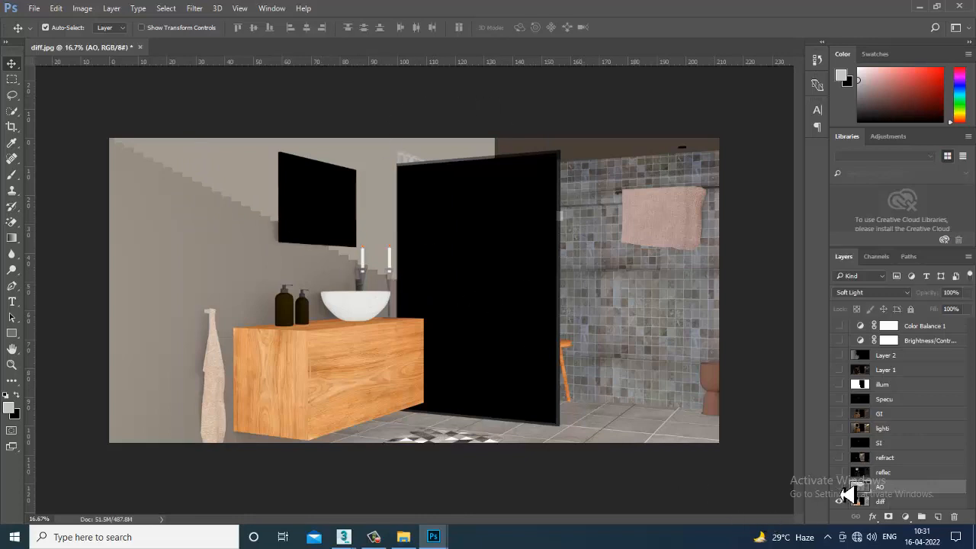
left_click(840, 488)
left_click(840, 488)
left_click(841, 488)
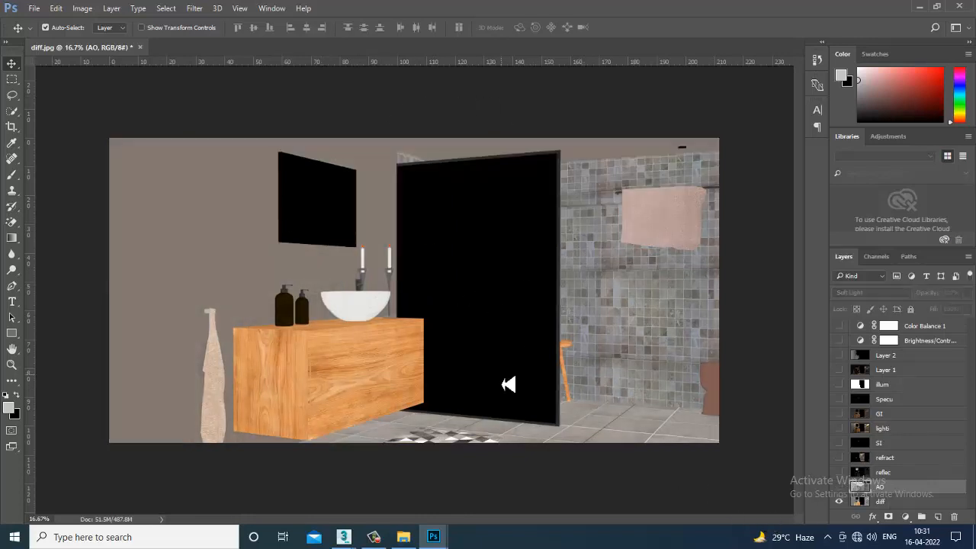
key("ctrl+plus")
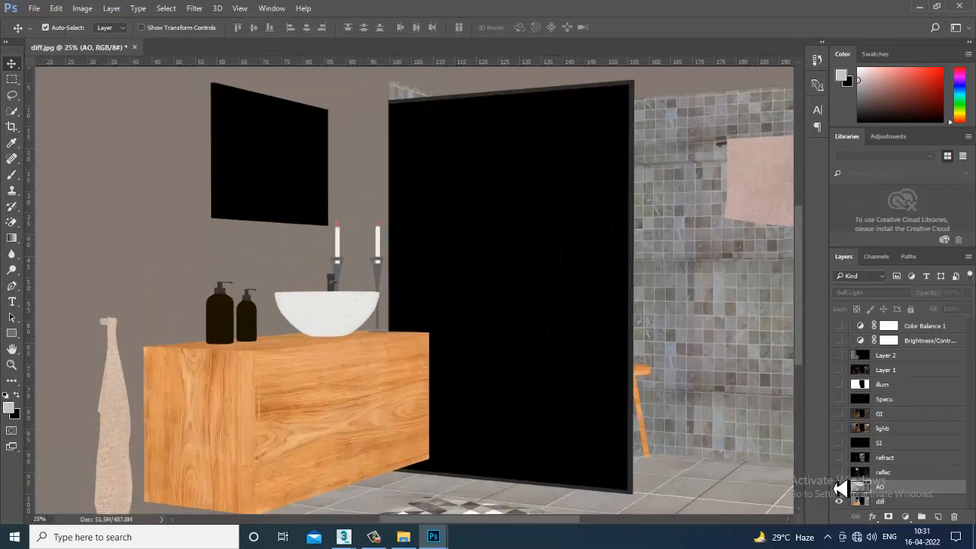
left_click(840, 488)
left_click(840, 488)
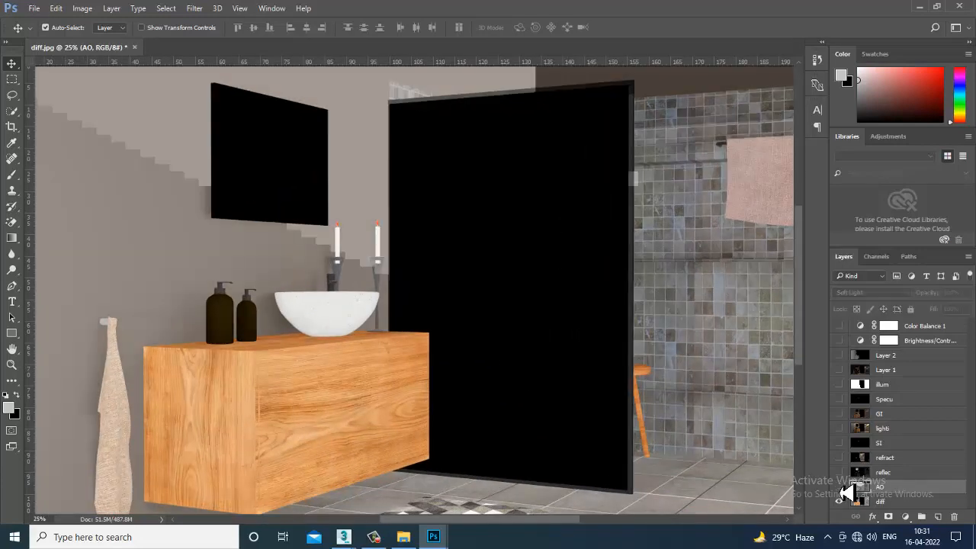
left_click(841, 488)
left_click(842, 488)
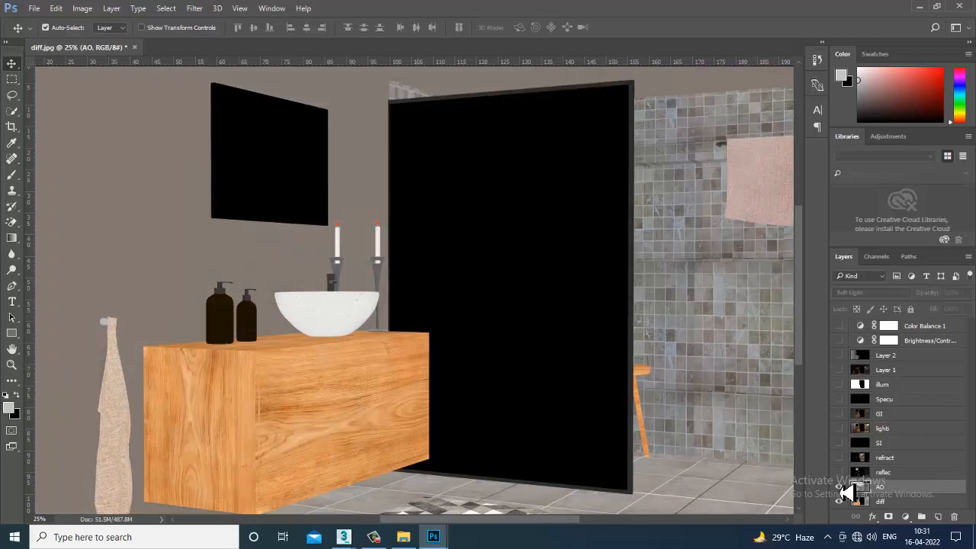
left_click(842, 488)
left_click(841, 488)
left_click(842, 488)
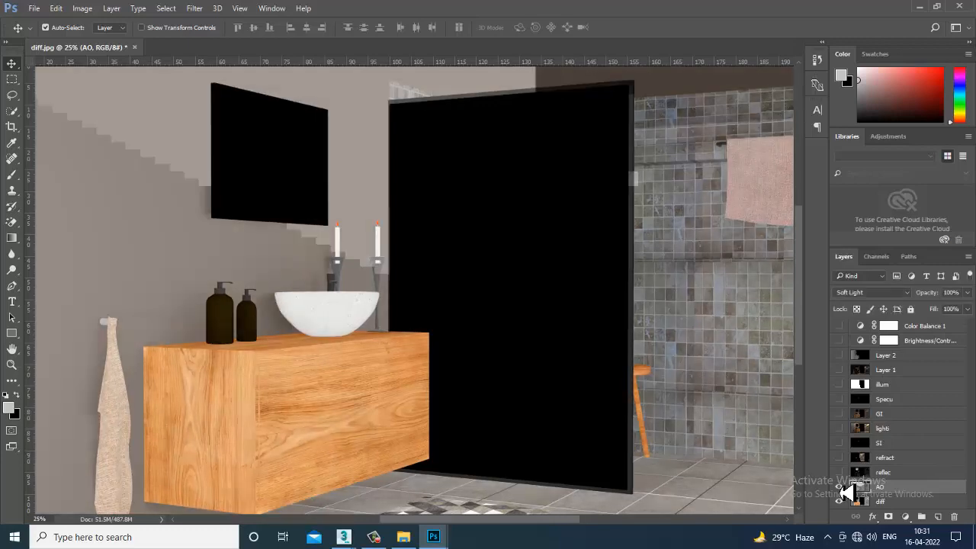
left_click(842, 488)
left_click(842, 488)
key("ctrl+minus")
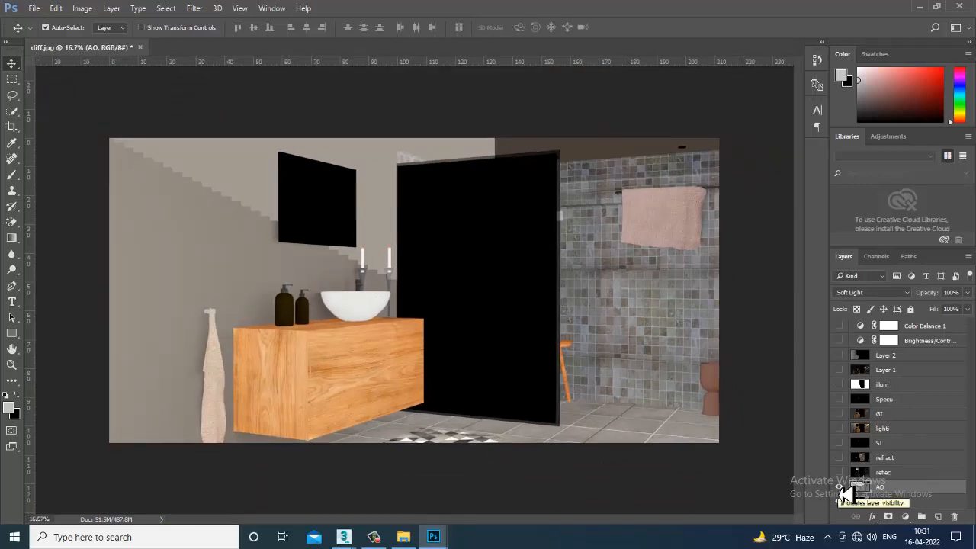
left_click(841, 487)
left_click(840, 487)
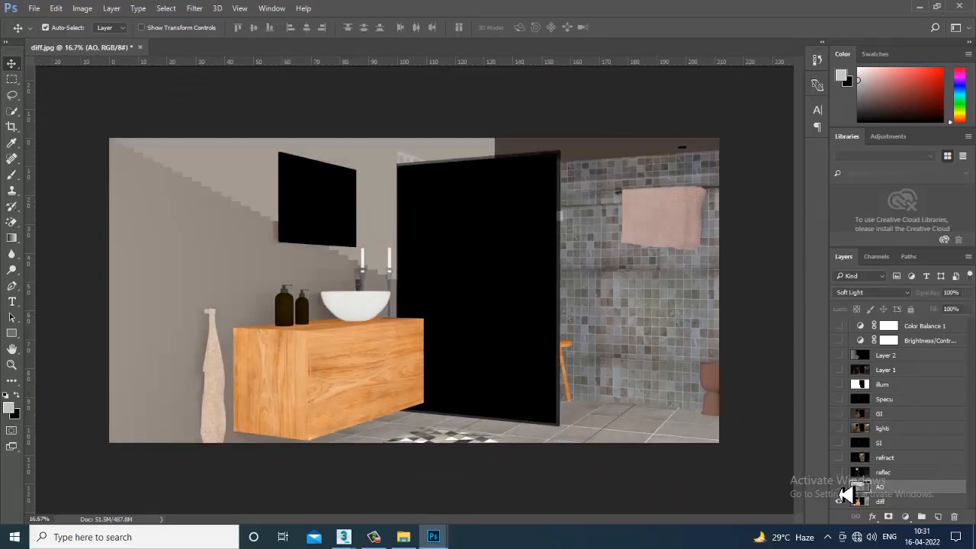
left_click(841, 487)
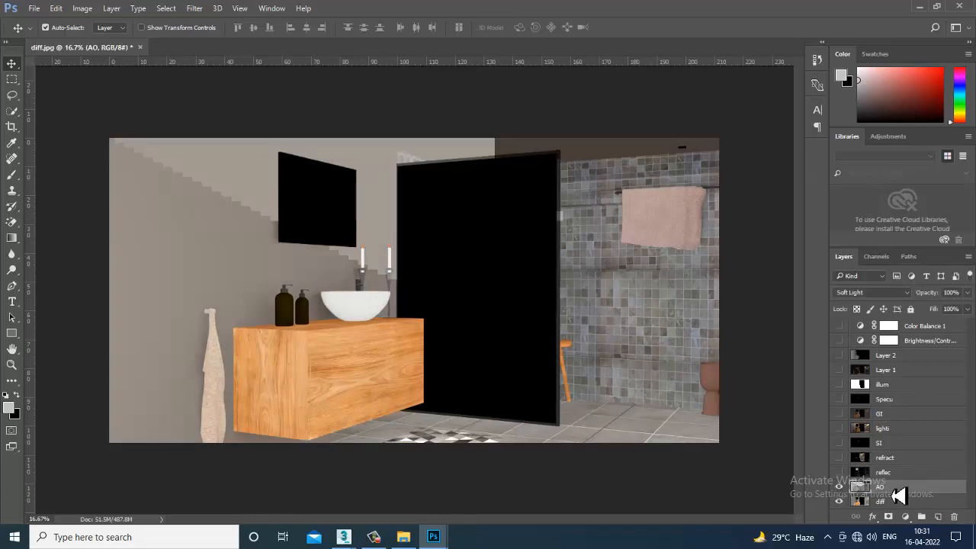
- Try other blend modes on the AO layer, including Dissolve, Darken and Linear Burn, and return it to Soft Light
left_click(867, 293)
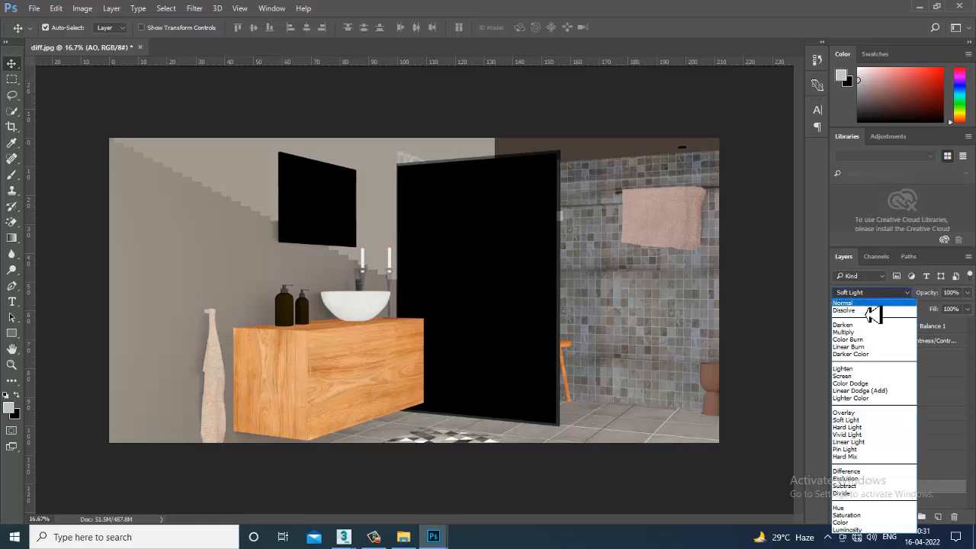
left_click(870, 306)
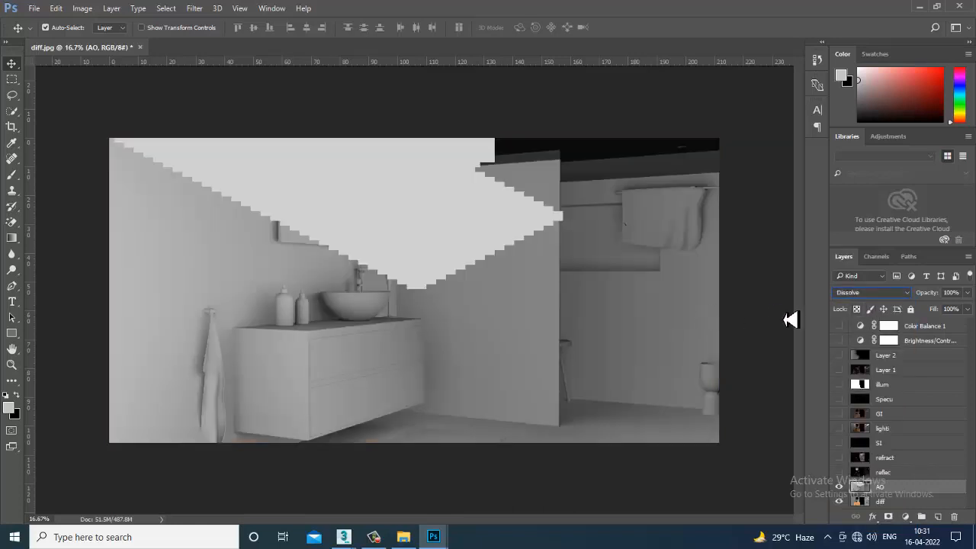
left_click(872, 292)
left_click(878, 308)
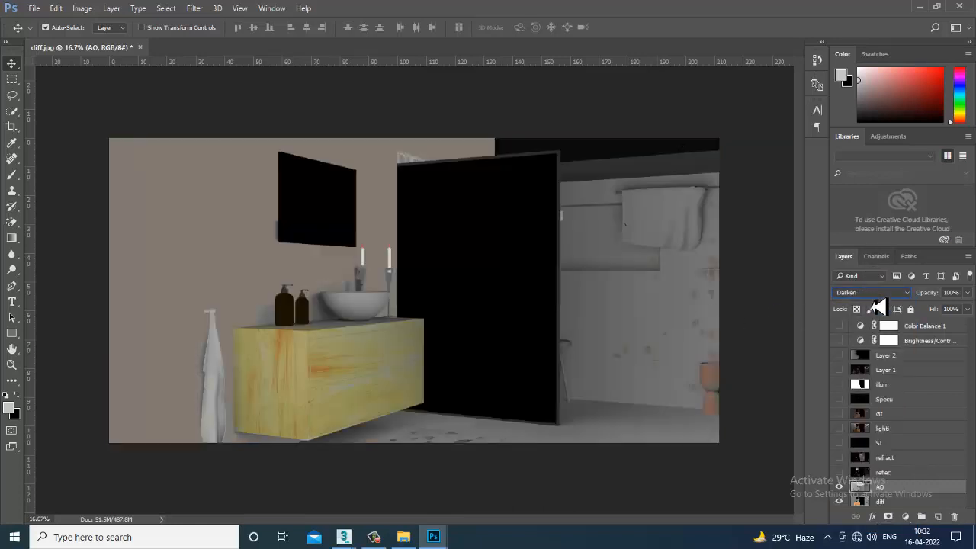
key("Down")
key("Down")
key("Down")
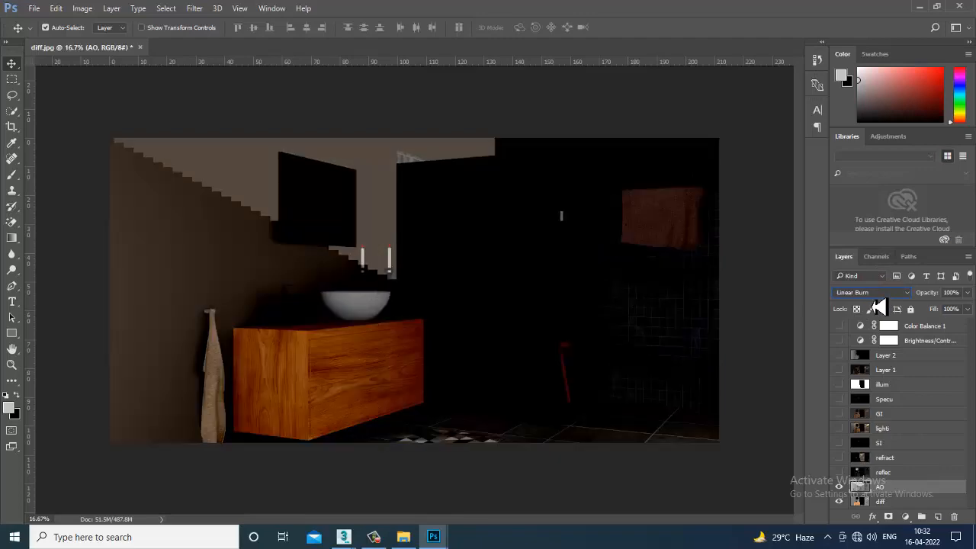
key("Down")
key("Down")
key("Down")
key("Down")
key("Down")
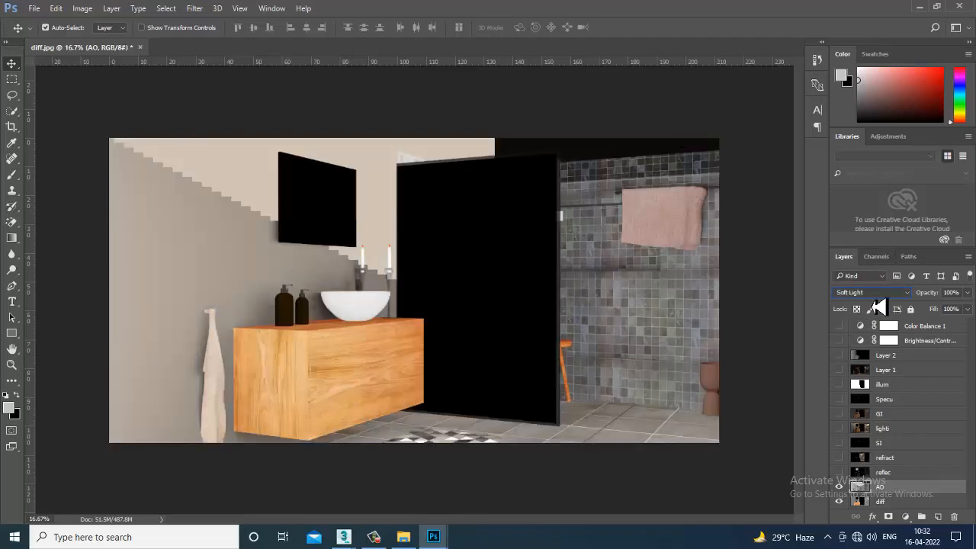
key("Up")
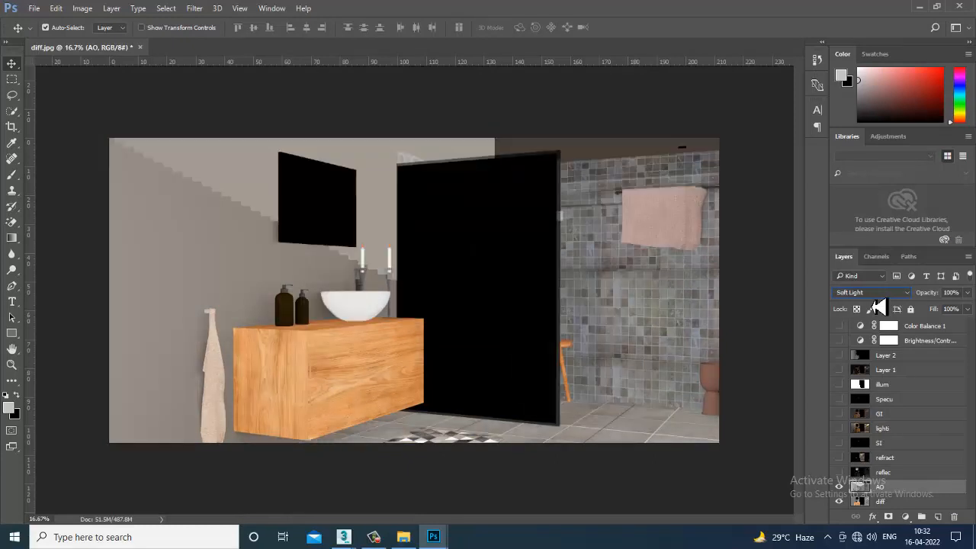
- Show the reflec, refract, SI, lighti, GI and Specu layers again, plus the Brightness/Contrast and Color Balance adjustments
left_click(839, 472)
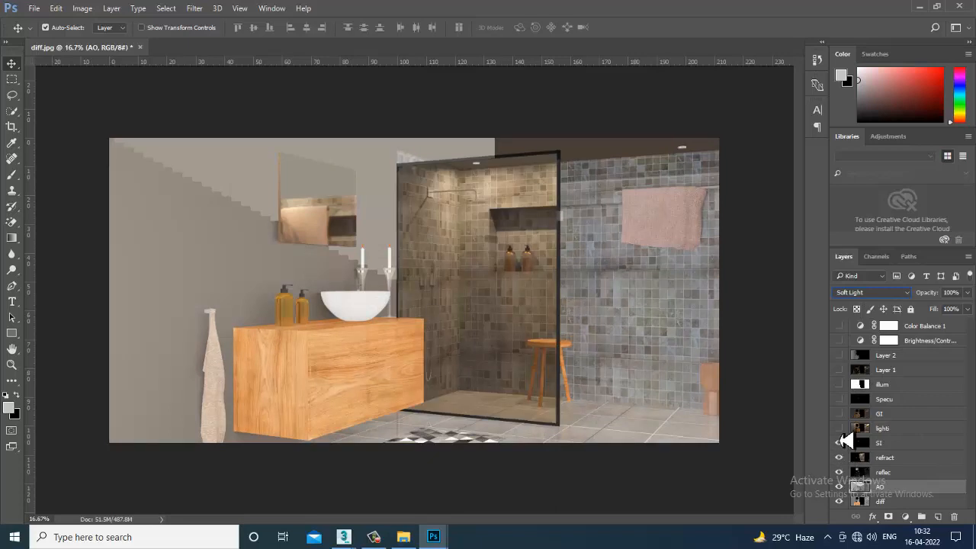
left_click(840, 429)
left_click(840, 413)
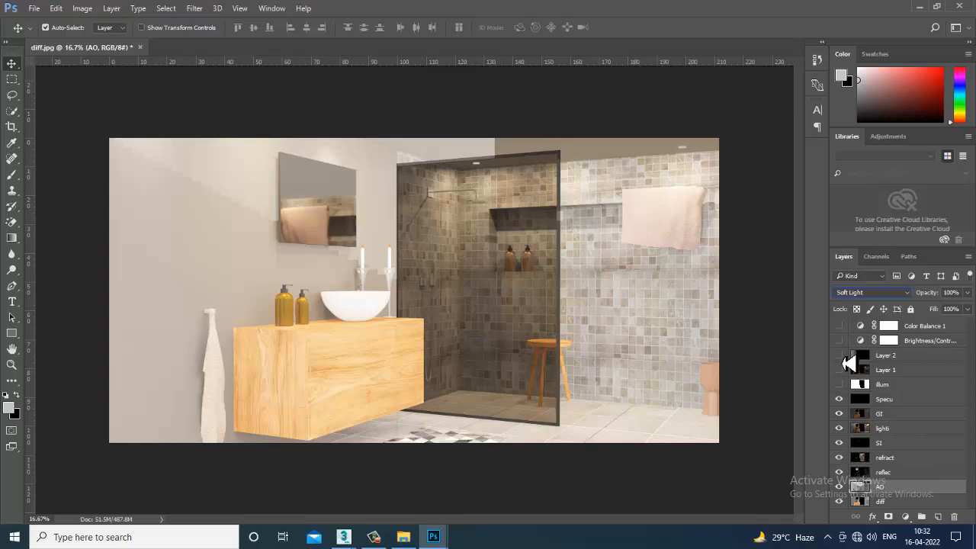
left_click_drag(840, 342, 840, 330)
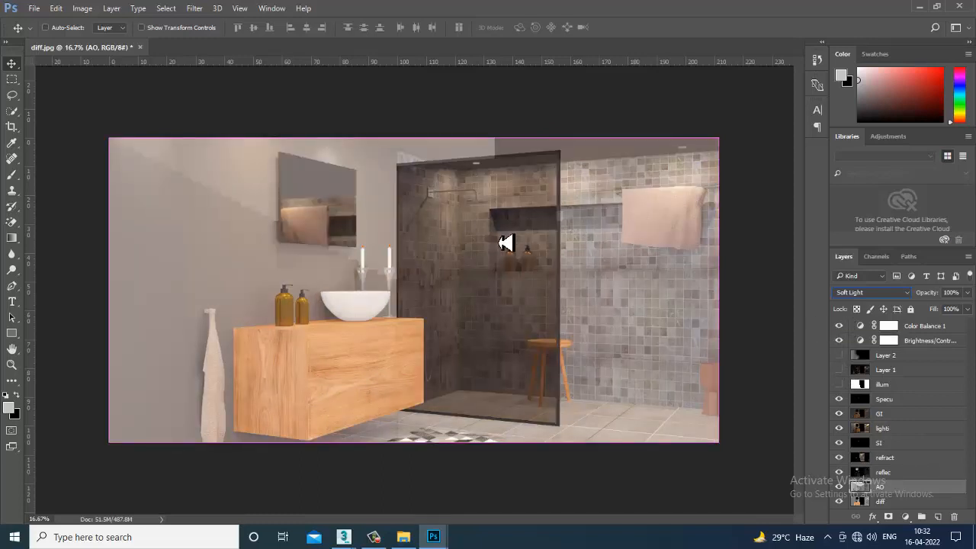
- Examine the AO layer's effect on the full composite close up by repeatedly toggling its visibility, leaving it shown
key("ctrl+plus")
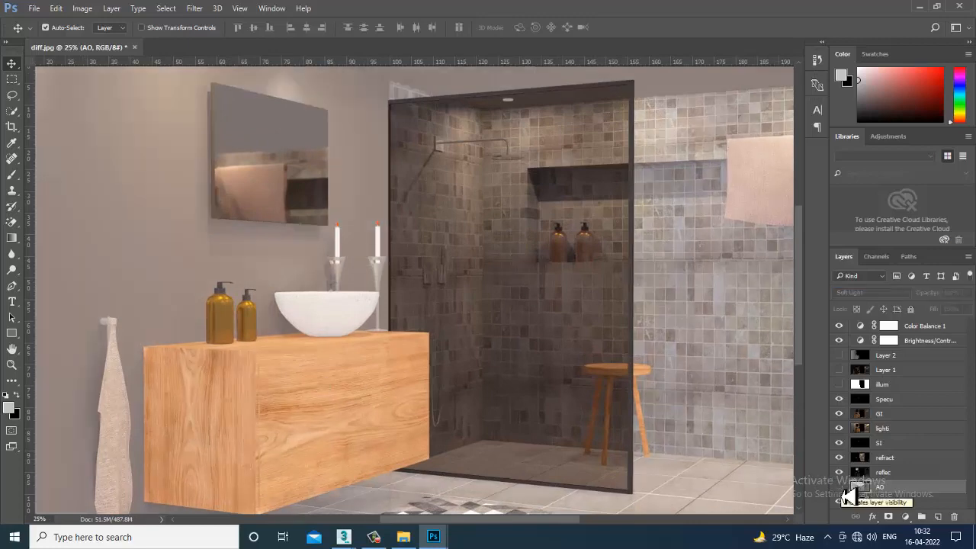
left_click(840, 488)
left_click(840, 487)
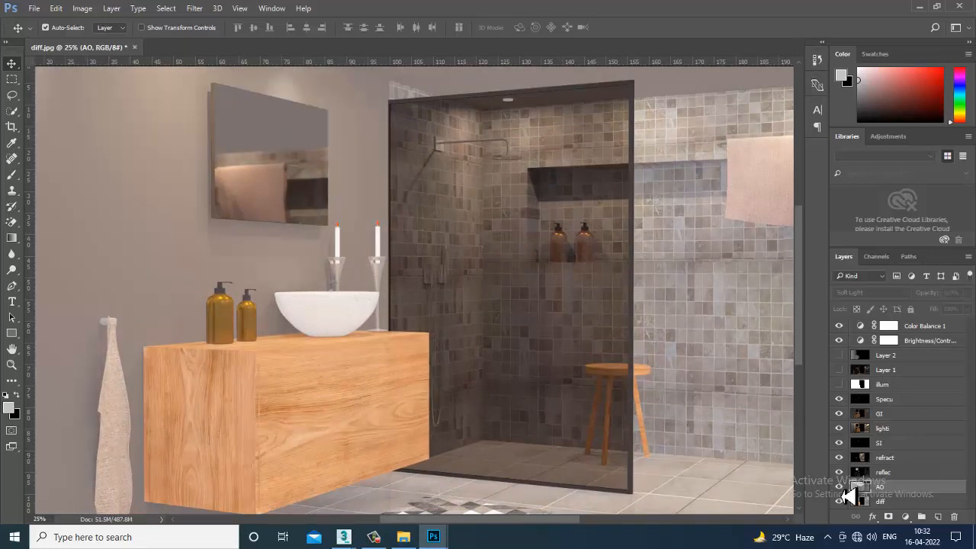
left_click(840, 488)
left_click(840, 488)
left_click(840, 487)
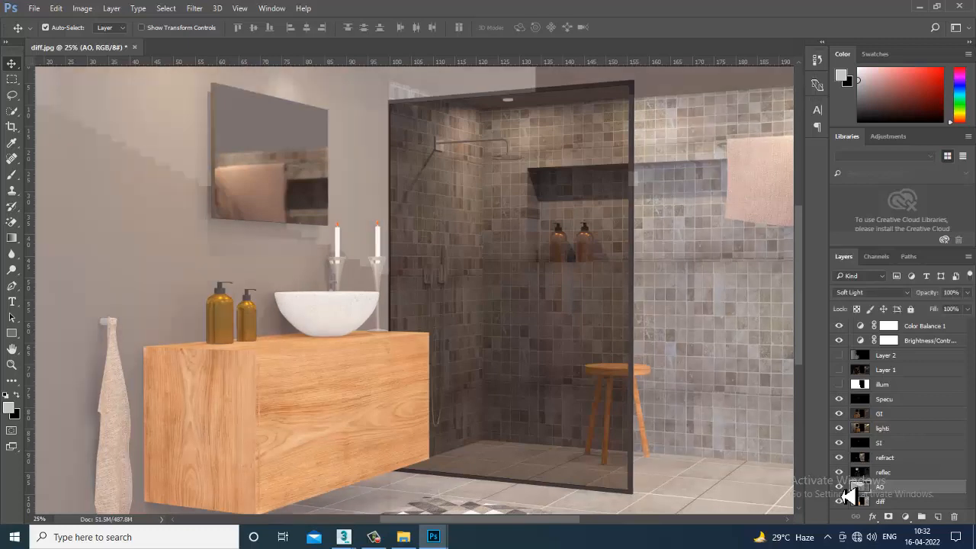
left_click(840, 488)
left_click(840, 488)
left_click(840, 488)
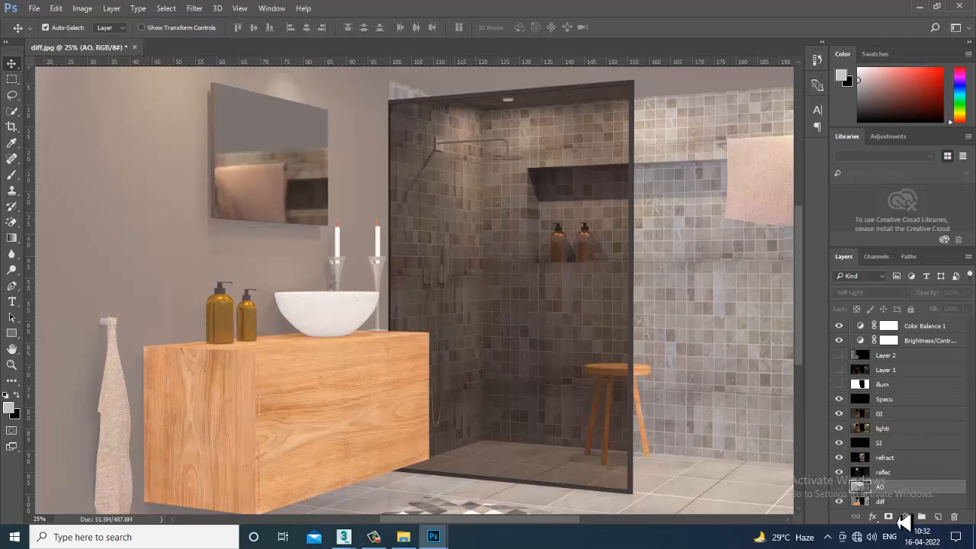
left_click(840, 488)
left_click(840, 488)
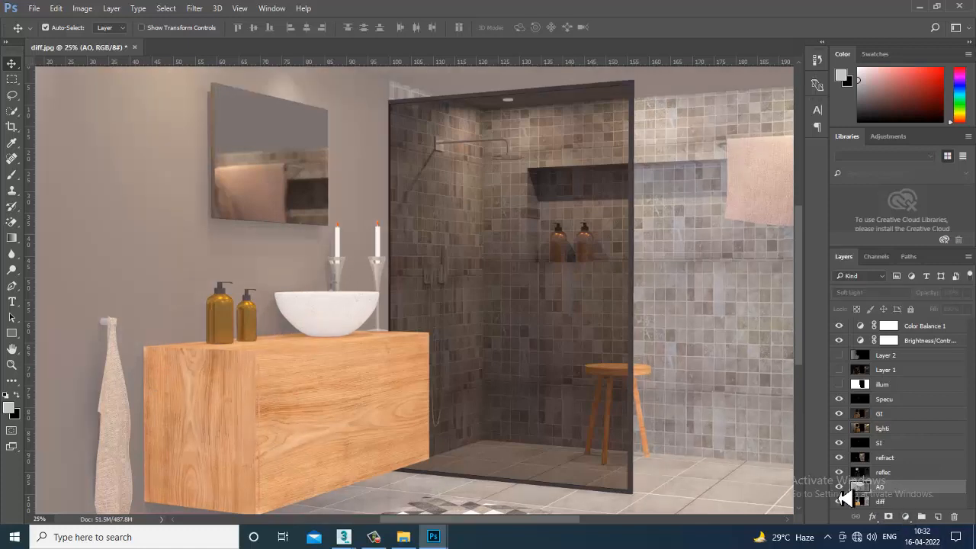
left_click(840, 488)
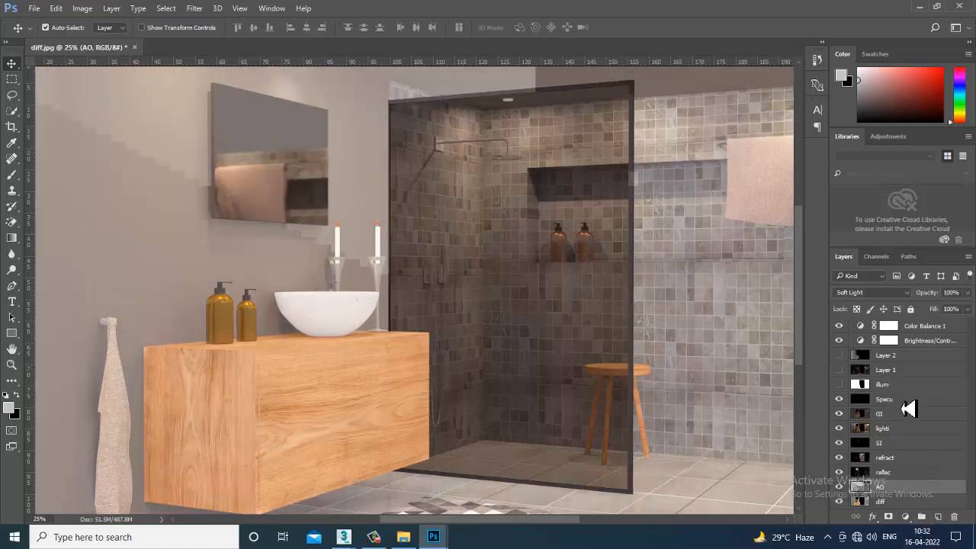
key("ctrl+z")
left_click(930, 326)
left_click(906, 516)
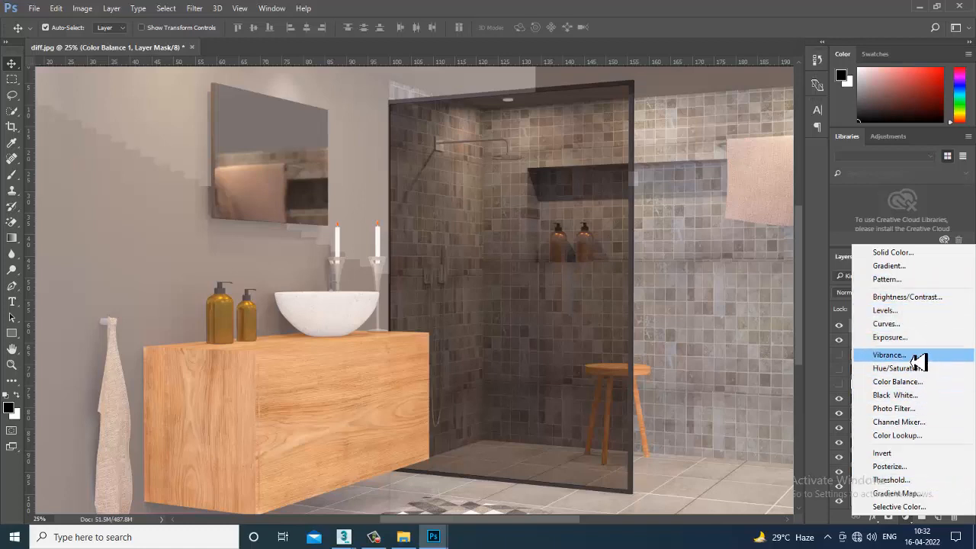
left_click(744, 506)
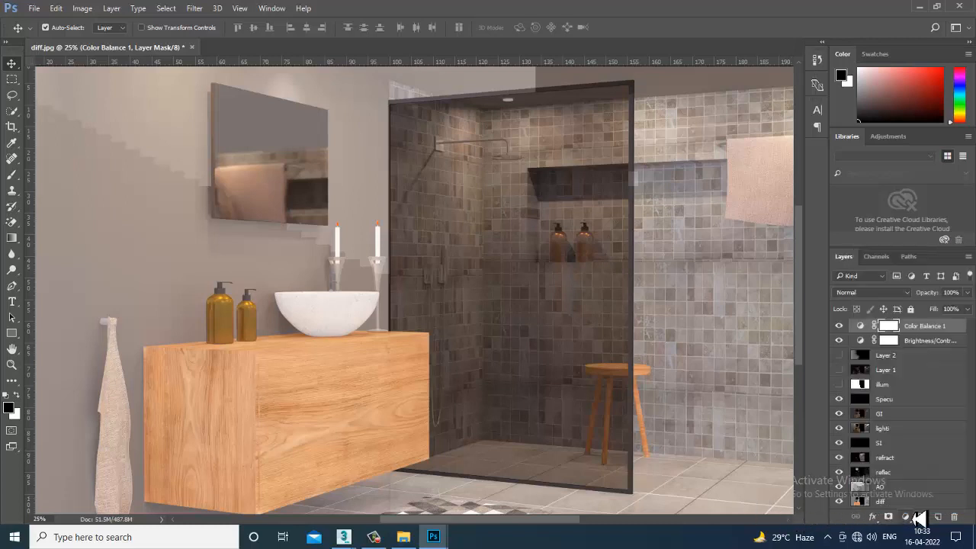
- Add a Photo Filter adjustment above Layer 2, using the Sepia filter at 18% density
left_click(907, 357)
left_click(906, 517)
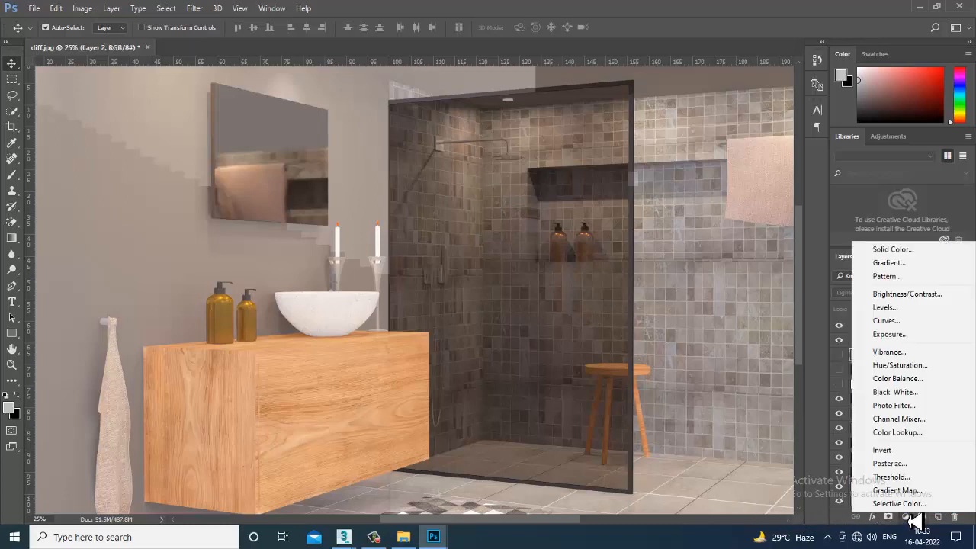
left_click(914, 413)
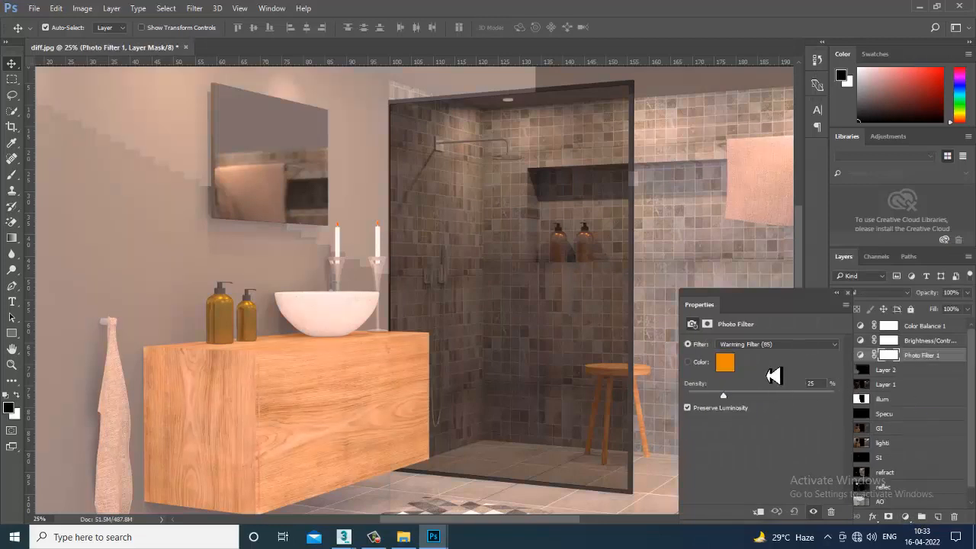
left_click(778, 345)
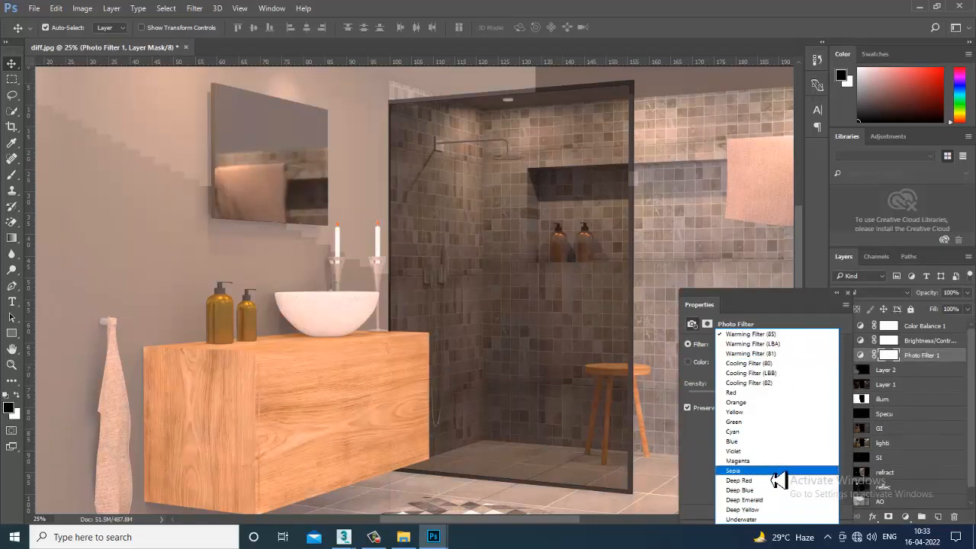
left_click(777, 475)
mouse_move(730, 401)
left_mouse_down()
mouse_move(711, 404)
mouse_move(738, 407)
mouse_move(720, 409)
left_mouse_up()
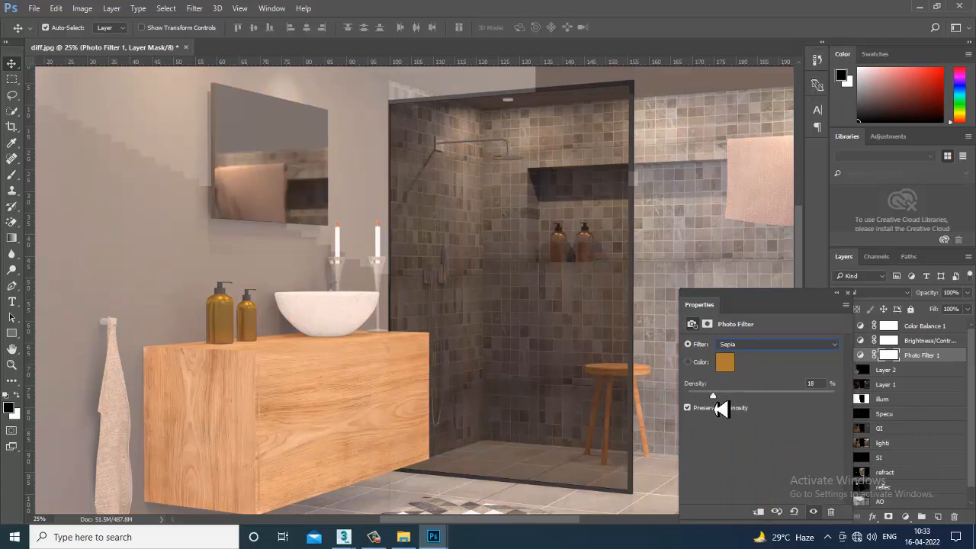
left_click(854, 295)
- Create a new layer above the Color Balance adjustment and fill it with black
left_click(933, 328)
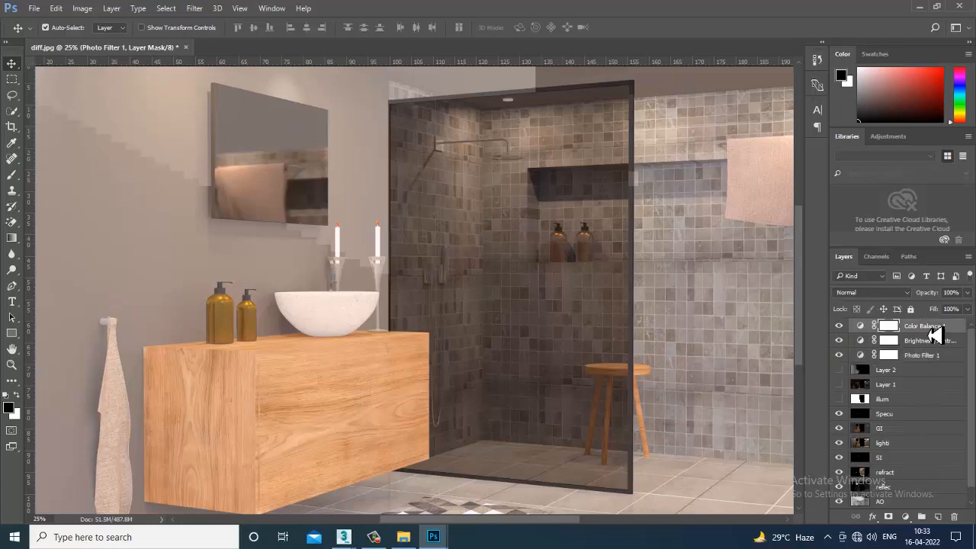
left_click(938, 517)
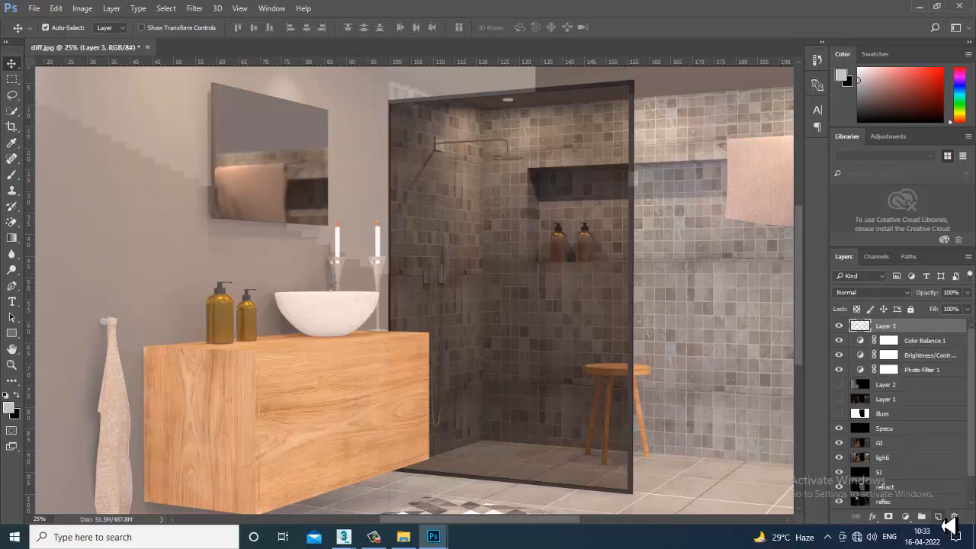
left_click(18, 396)
left_click(17, 396)
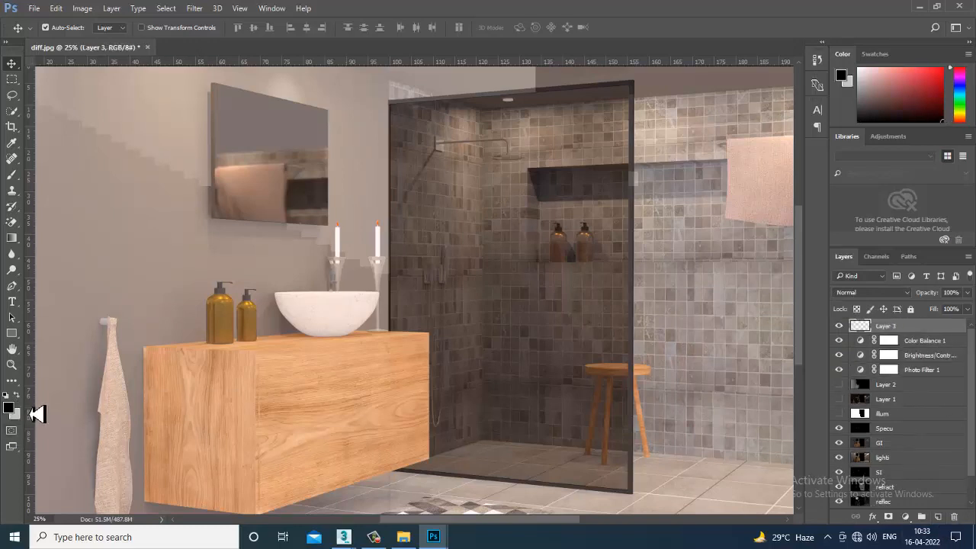
key("alt+BackSpace")
key("ctrl+minus")
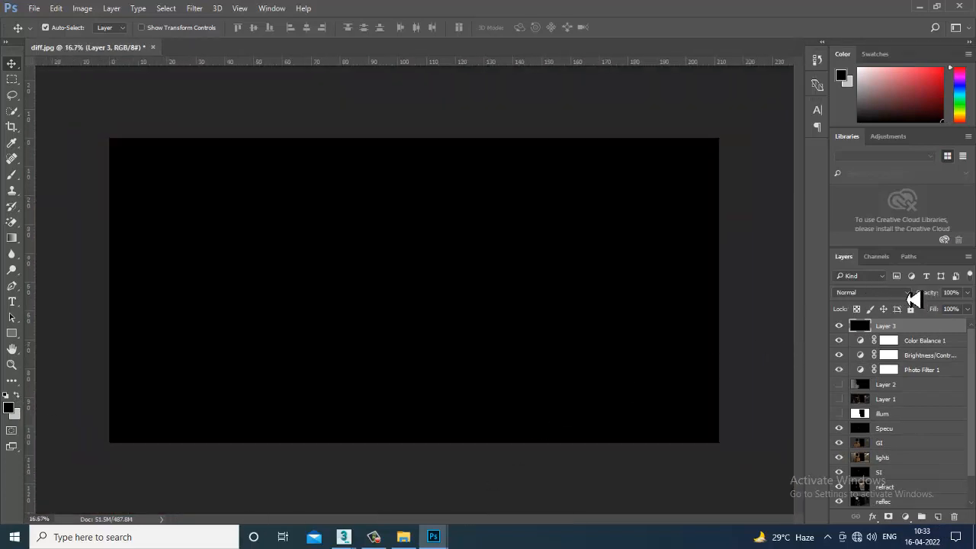
- Try blend modes such as Color Burn, Screen and Lighten on the black layer
left_click(909, 296)
left_click(900, 315)
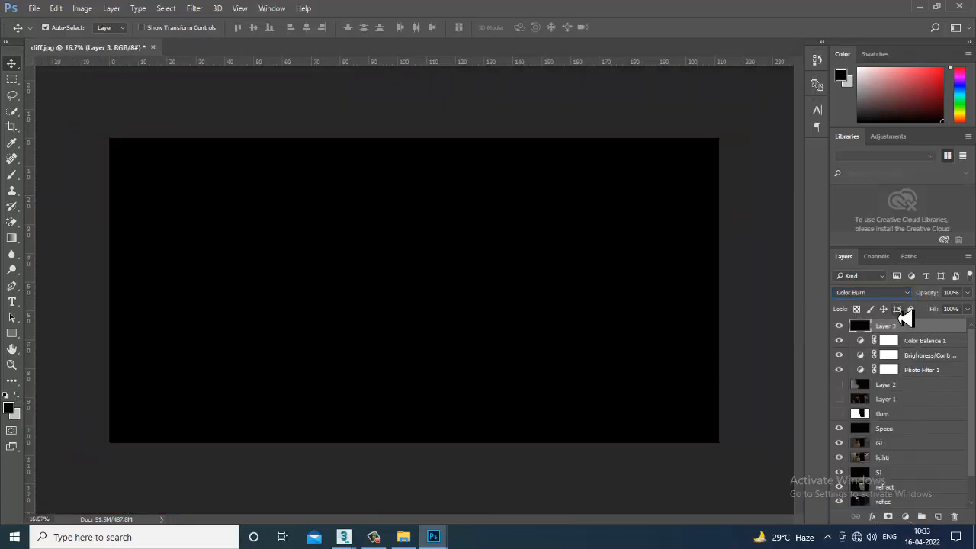
key("Down")
key("Down")
key("Down")
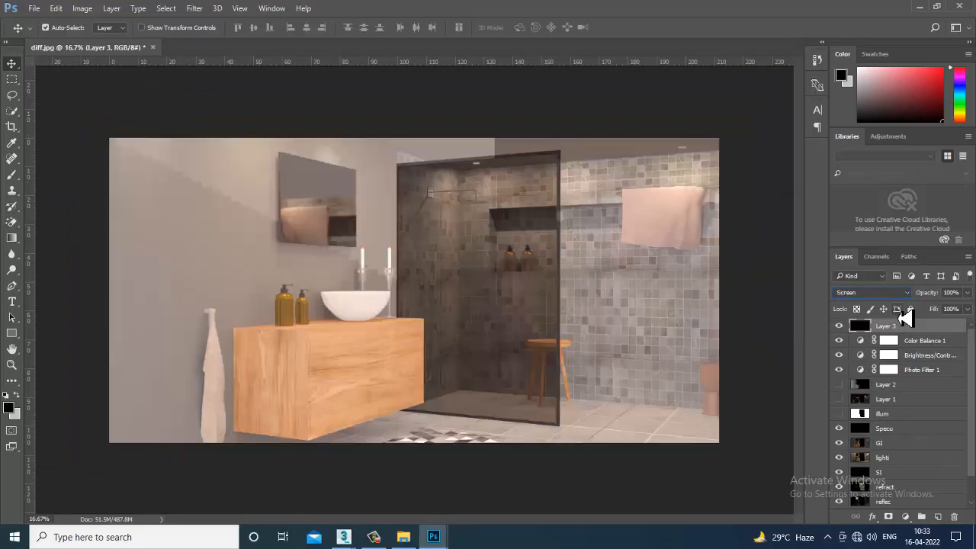
left_click(877, 293)
left_click(854, 302)
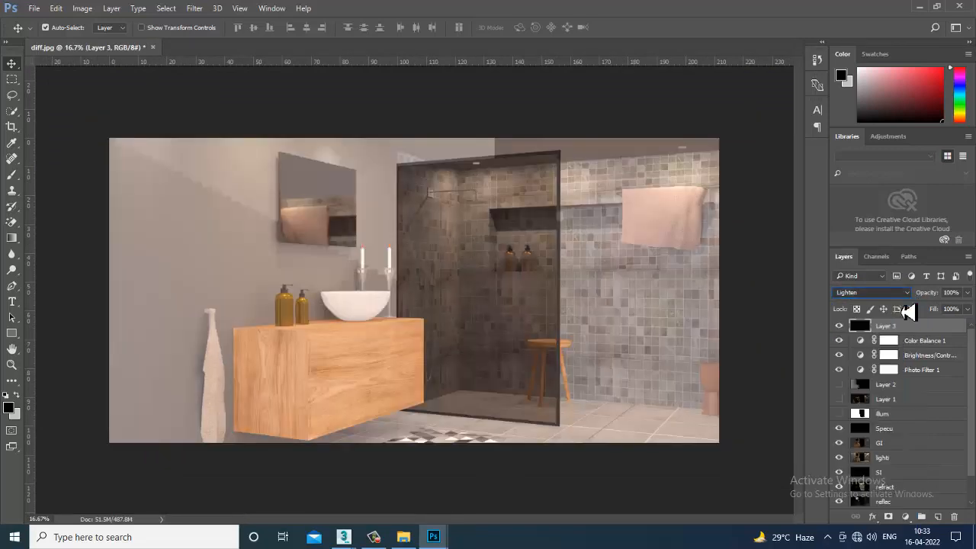
- Lower the black layer's opacity to 18% in Normal mode and compare the image with the layer hidden and shown
left_click(969, 308)
left_click_drag(959, 312, 928, 312)
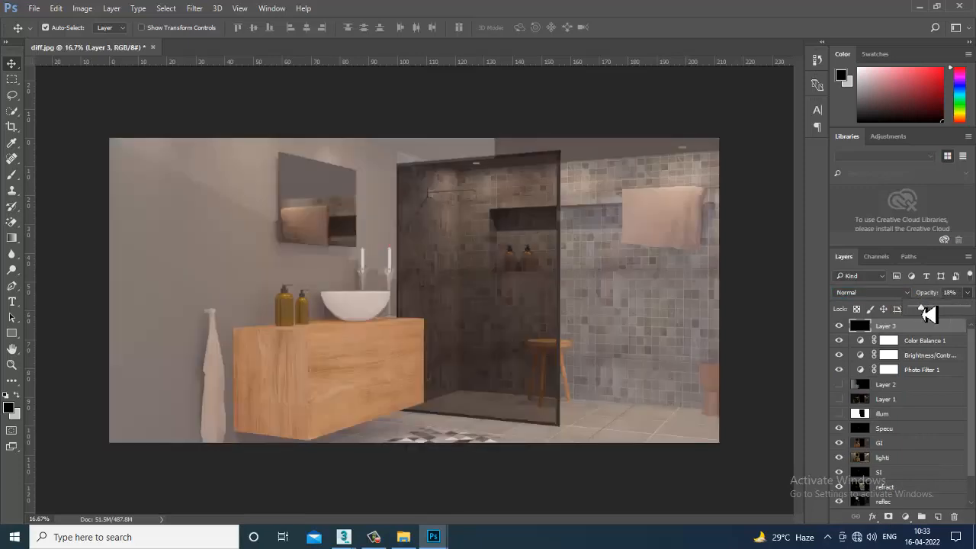
key("ctrl+plus")
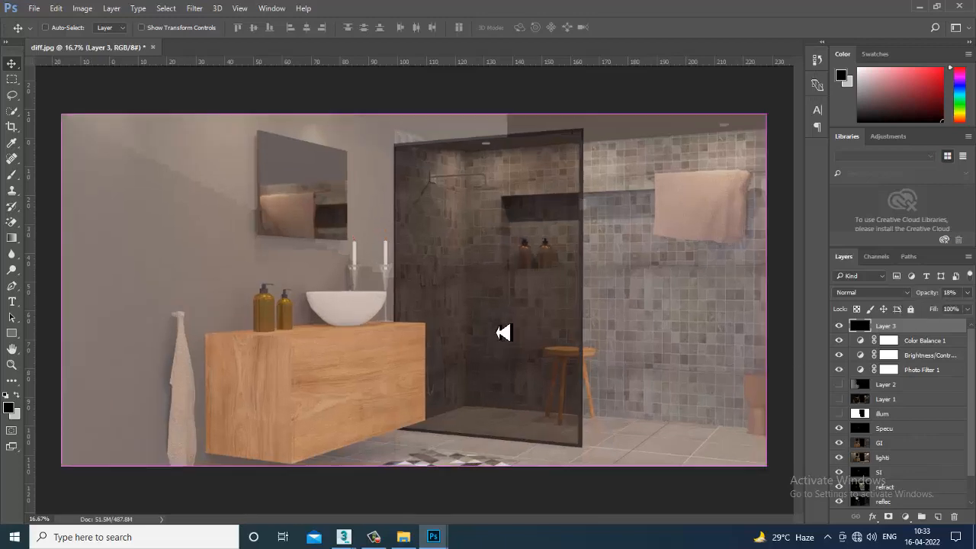
left_click(840, 326)
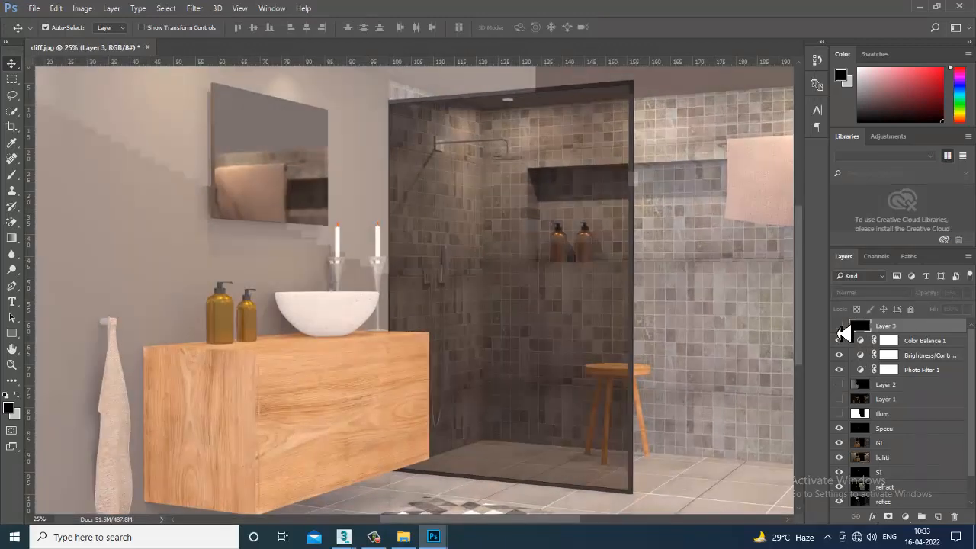
left_click(840, 327)
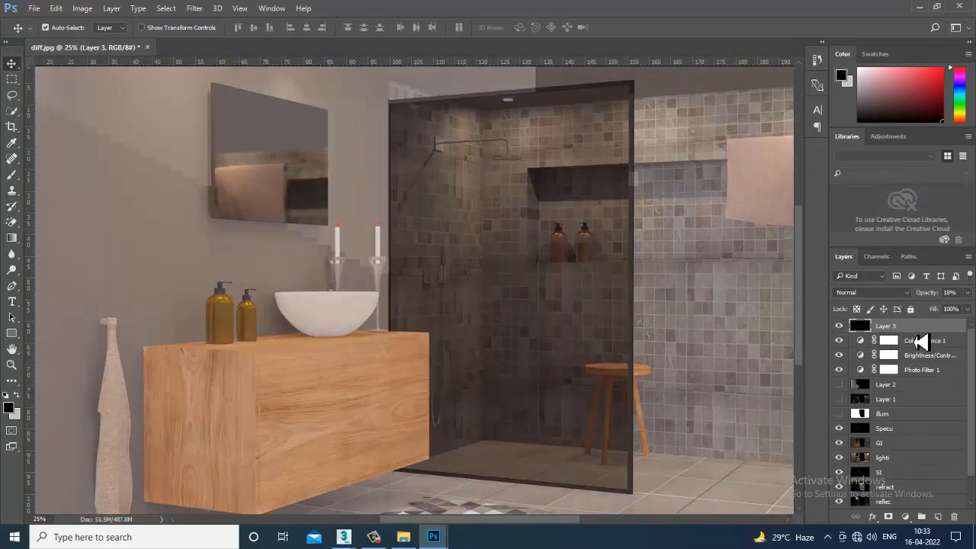
- Try Linear Burn and Lighter Color on the black layer, and set its blend mode to Overlay
left_click(884, 293)
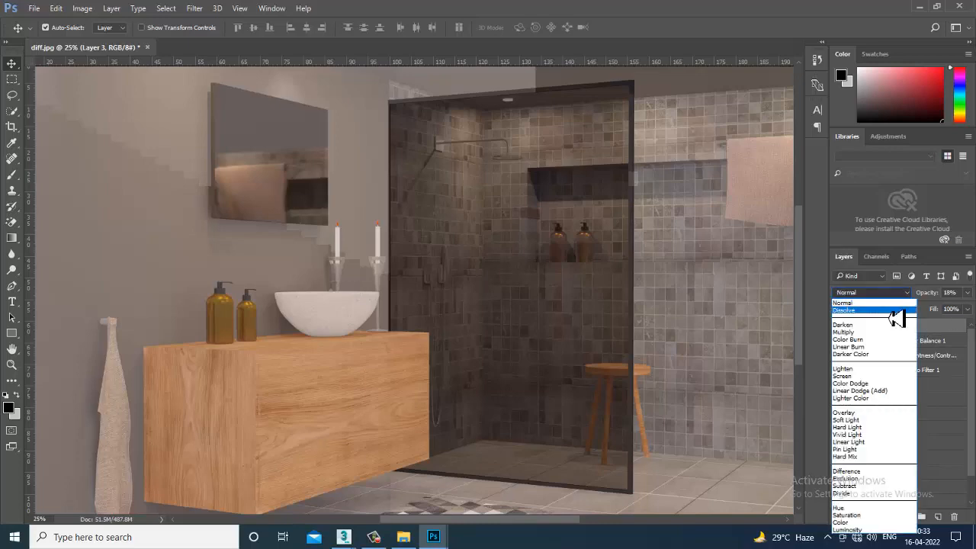
left_click(895, 321)
key("Down")
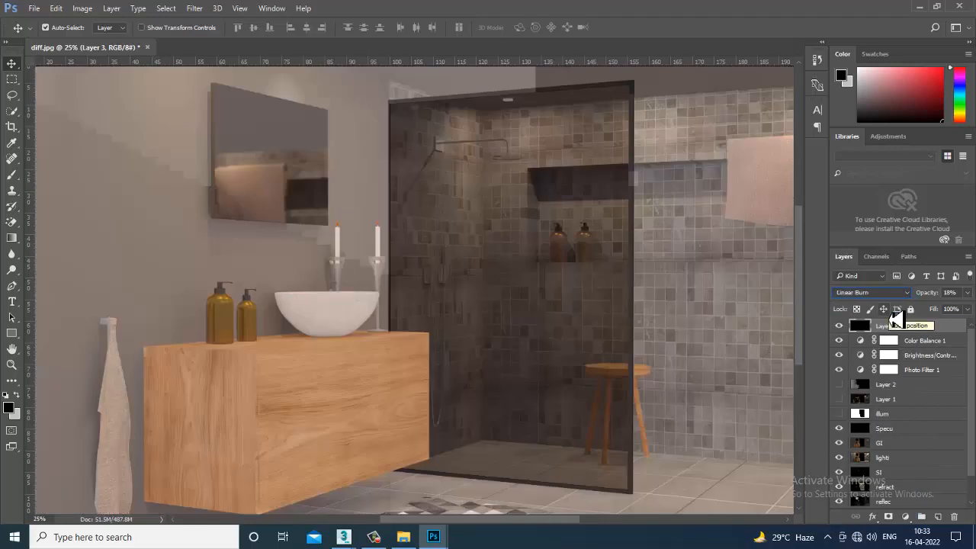
key("Down")
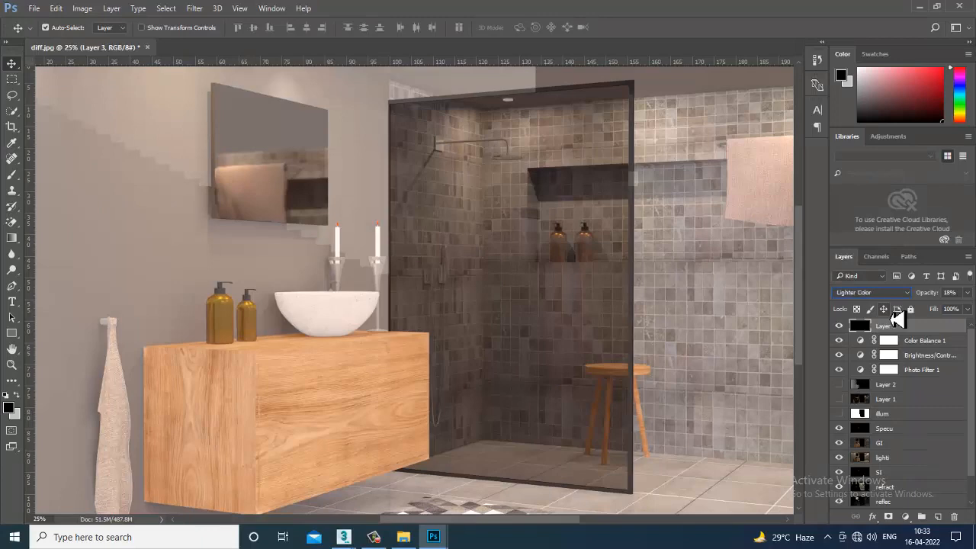
key("Down")
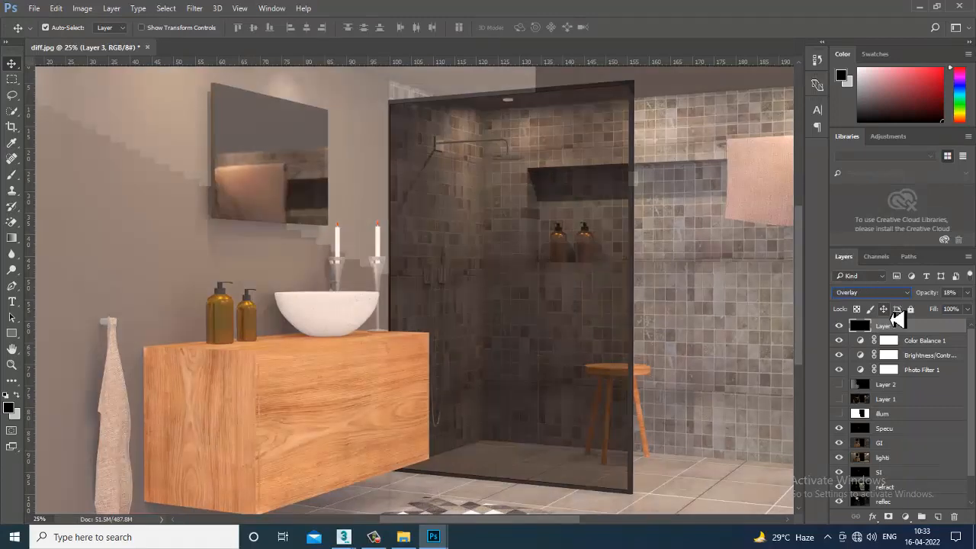
- Inspect different areas of the composite and compare it with the AO layer repeatedly hidden and shown
left_click_drag(754, 301, 714, 329)
left_click_drag(571, 331, 656, 207)
left_click_drag(487, 334, 495, 380)
left_click_drag(665, 372, 618, 429)
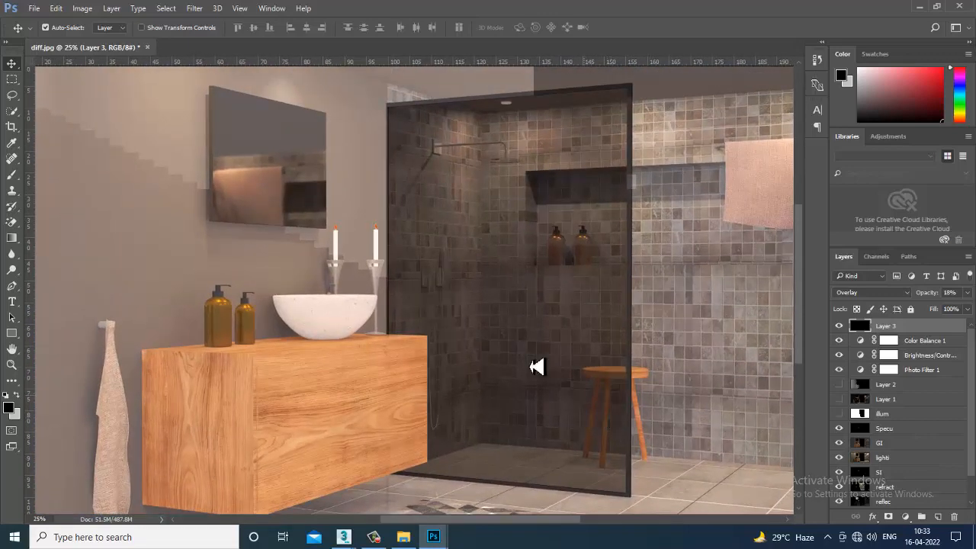
left_click_drag(532, 366, 590, 346)
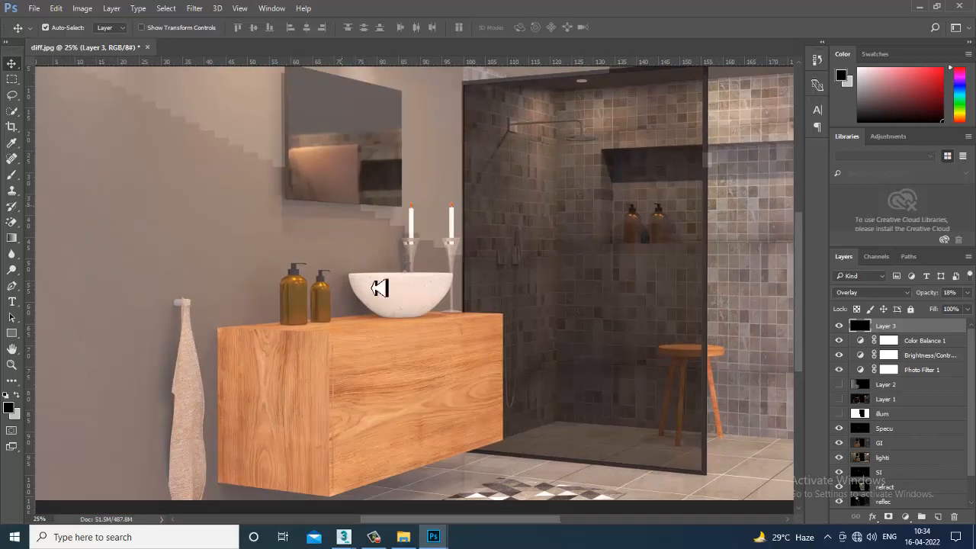
left_click_drag(442, 333, 505, 335)
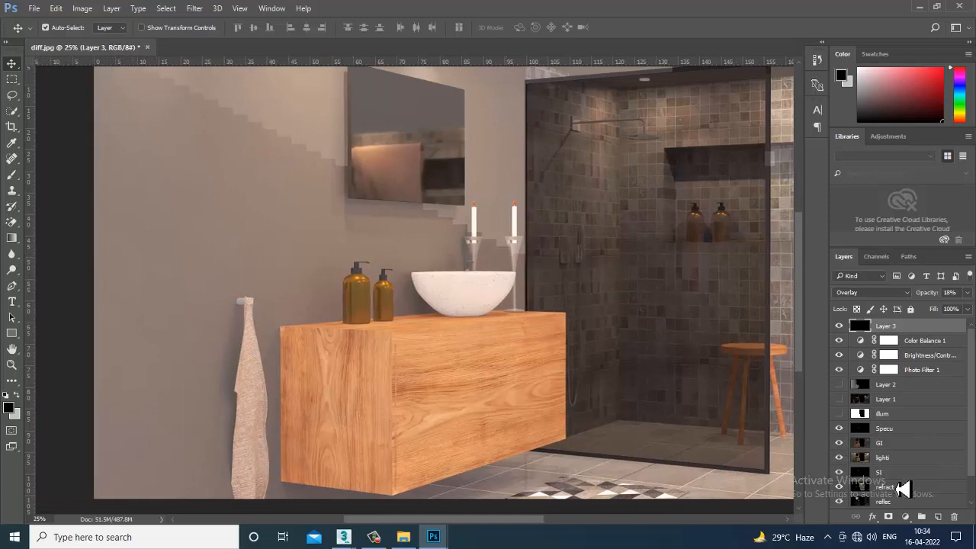
scroll(869, 471, "down", 2)
left_click(840, 499)
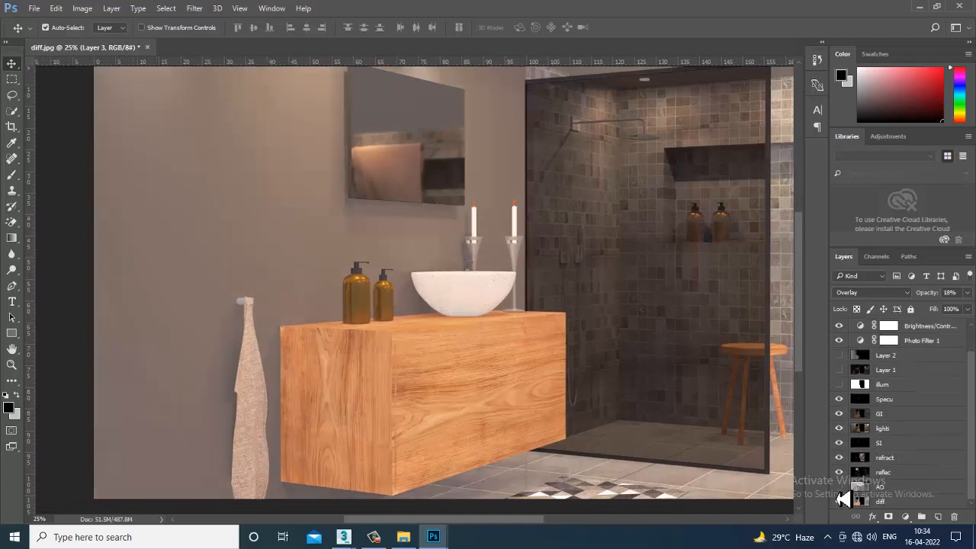
left_click(840, 500)
left_click(840, 499)
left_click(840, 499)
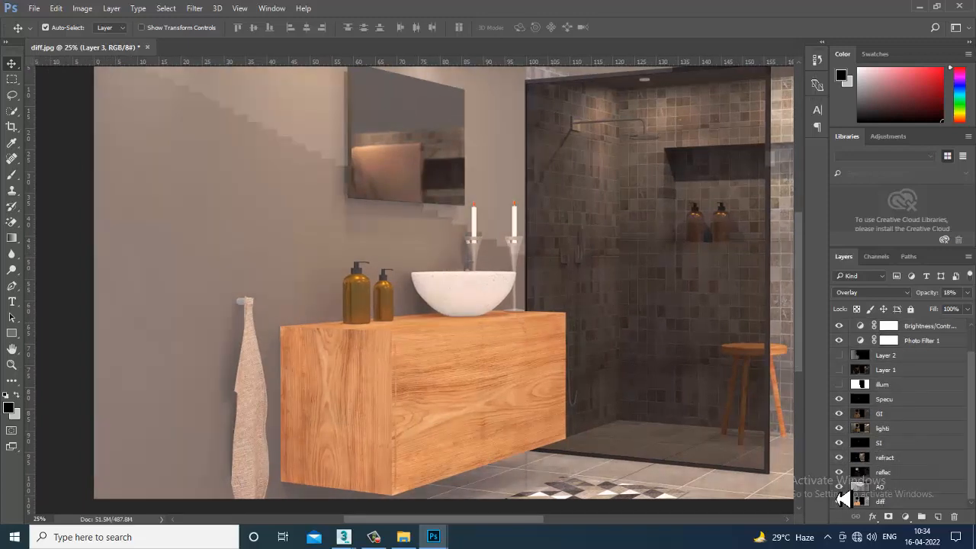
- Add a Curves adjustment above the black layer, anchoring the midtones, lifting the shadows and slightly lowering the highlights
left_click(906, 517)
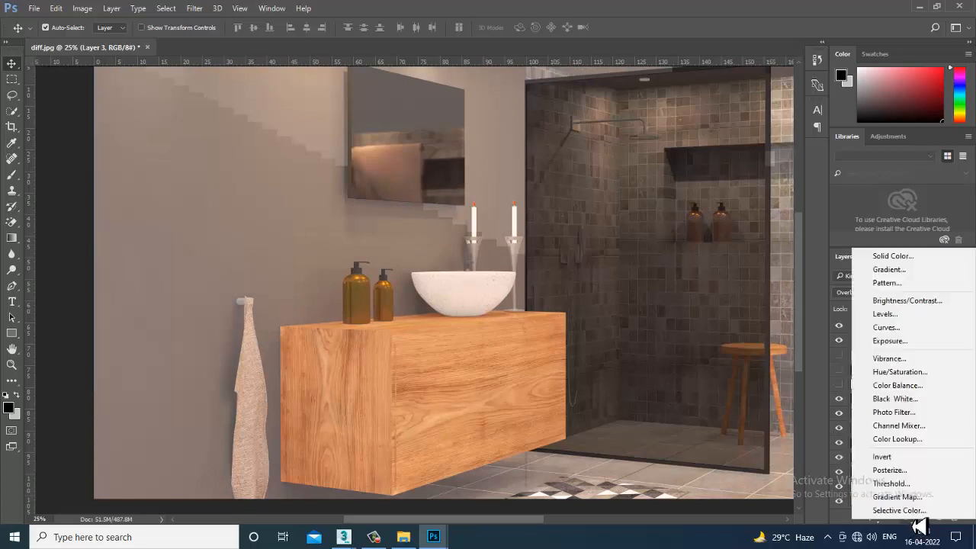
left_click(918, 328)
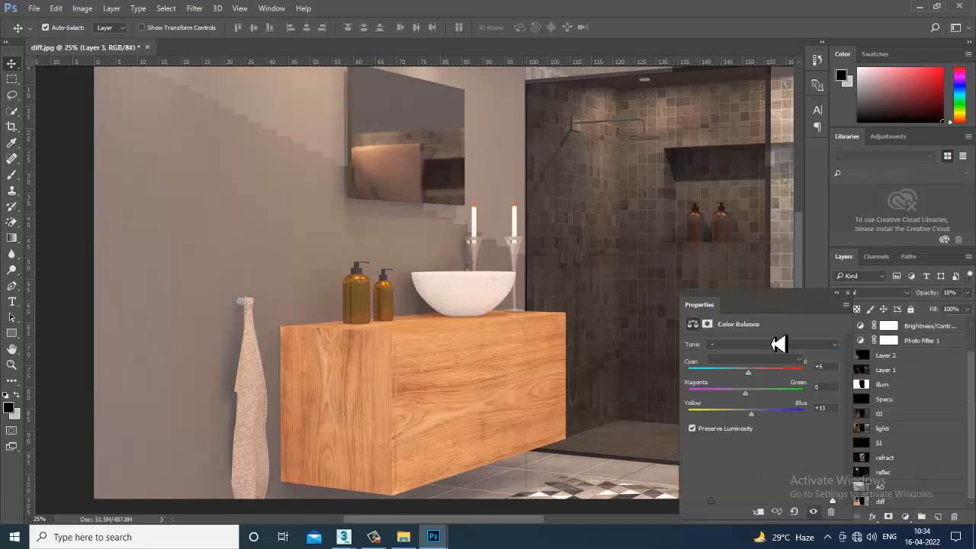
mouse_move(783, 441)
left_mouse_down()
mouse_move(778, 427)
mouse_move(790, 441)
mouse_move(780, 435)
left_mouse_up()
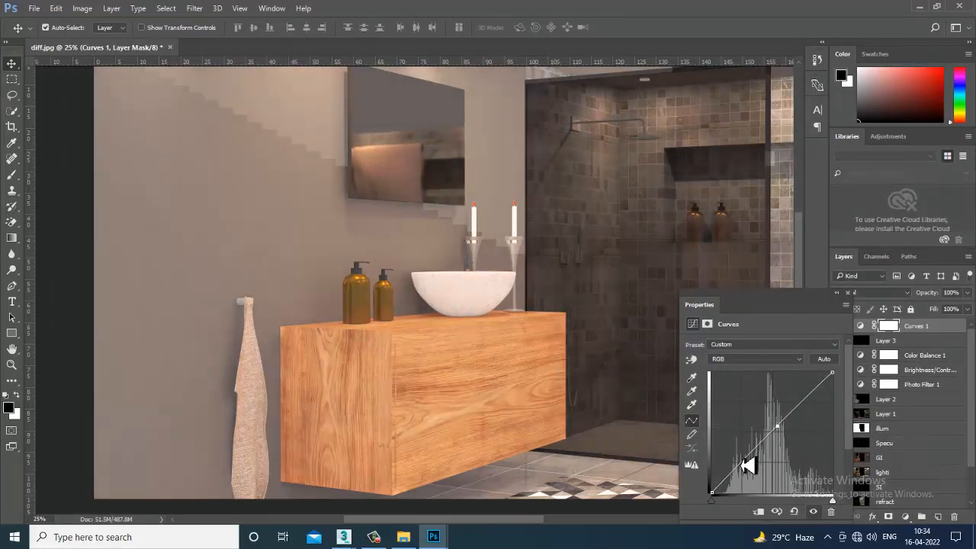
mouse_move(747, 464)
left_mouse_down()
mouse_move(762, 474)
mouse_move(744, 462)
left_mouse_up()
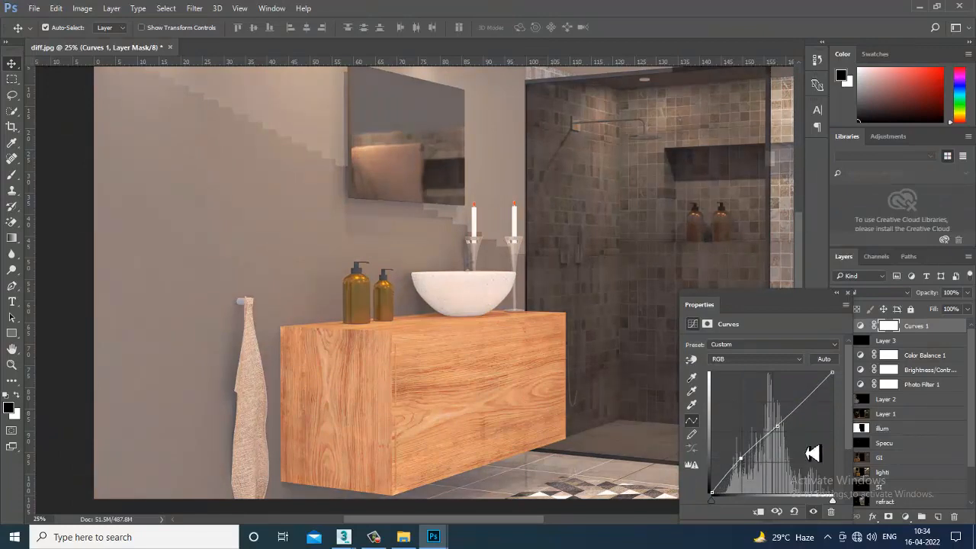
mouse_move(811, 414)
left_mouse_down()
mouse_move(818, 421)
mouse_move(806, 407)
left_mouse_up()
scroll(458, 366, "right", 8)
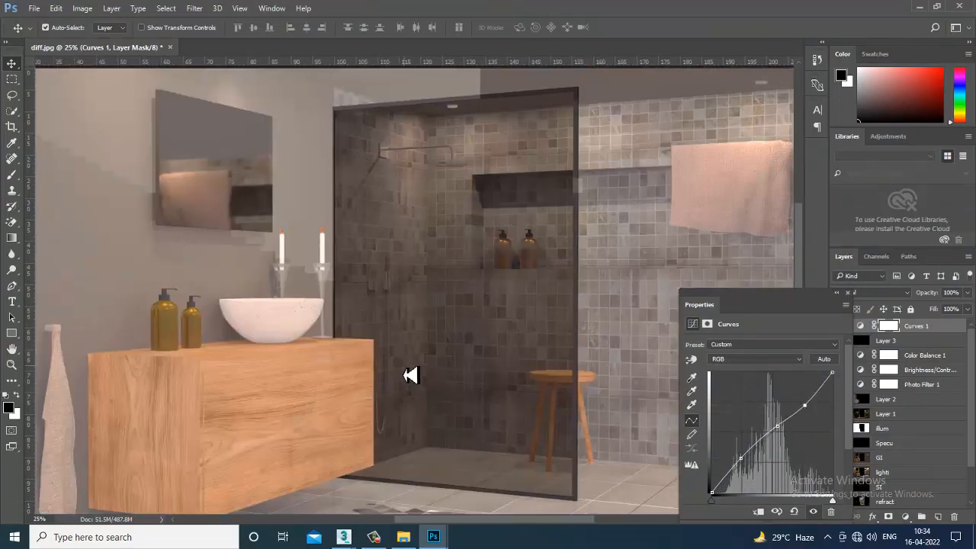
left_click_drag(299, 326, 455, 359)
left_click(848, 294)
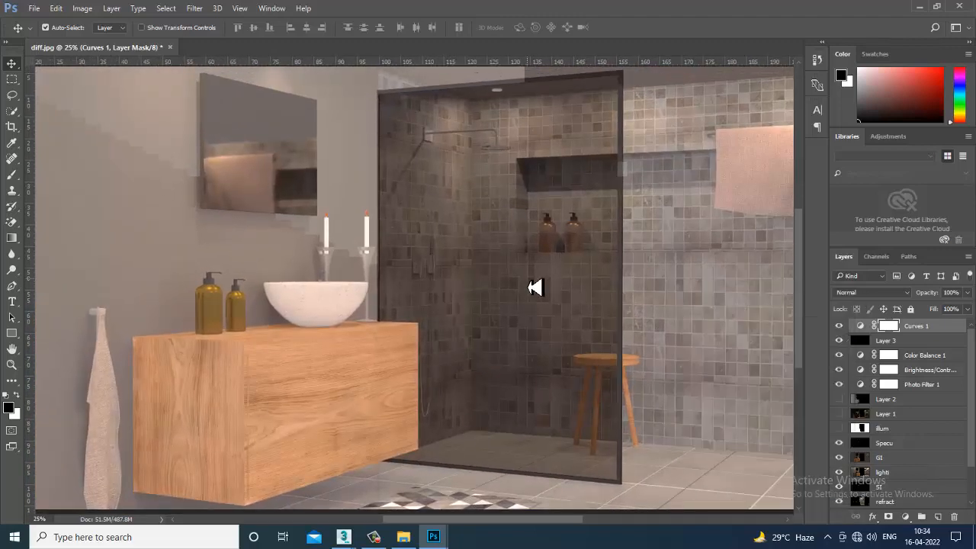
key("ctrl+minus")
key("ctrl+plus")
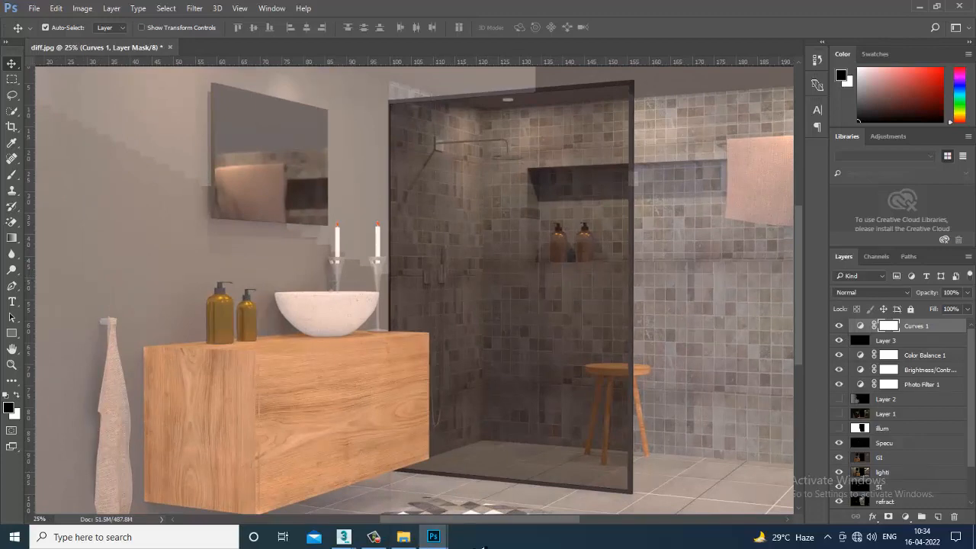
key("ctrl+minus")
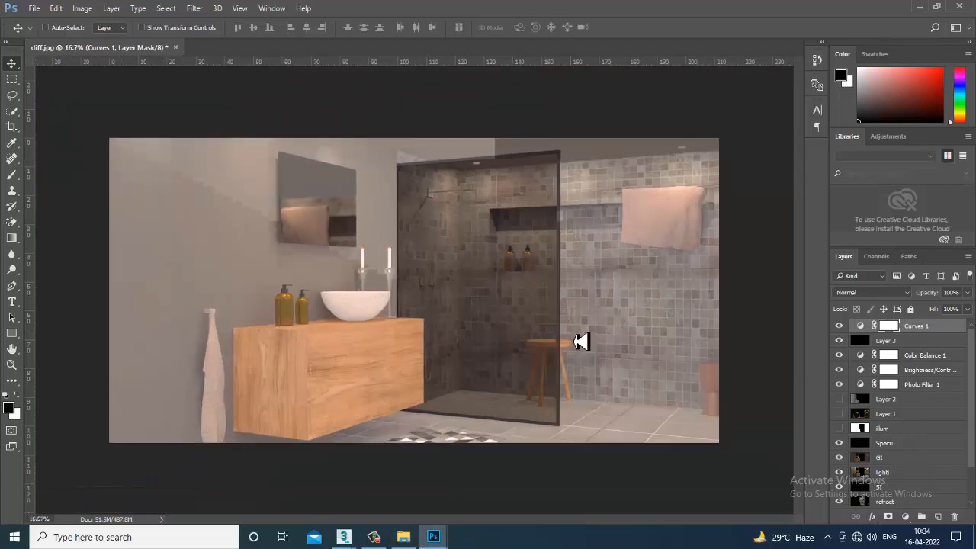
key("ctrl+plus")
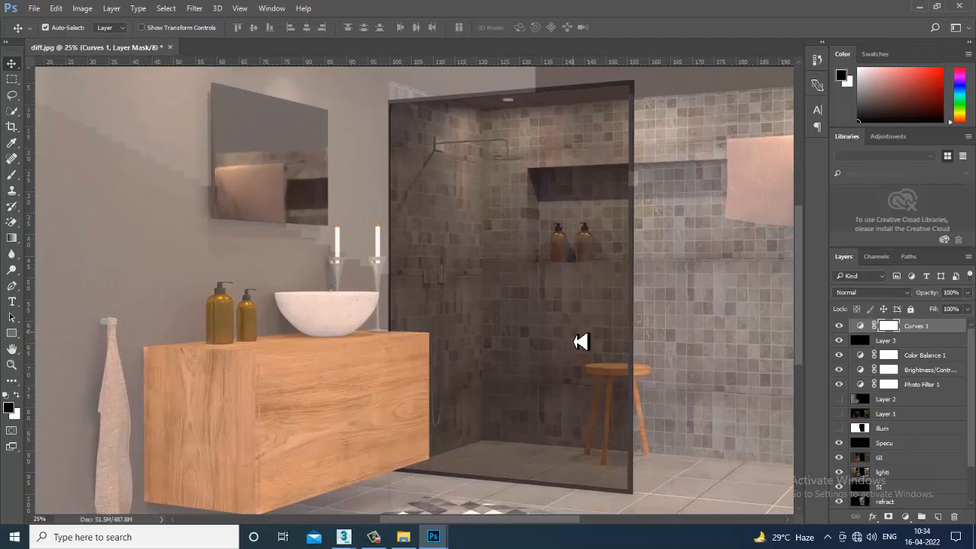